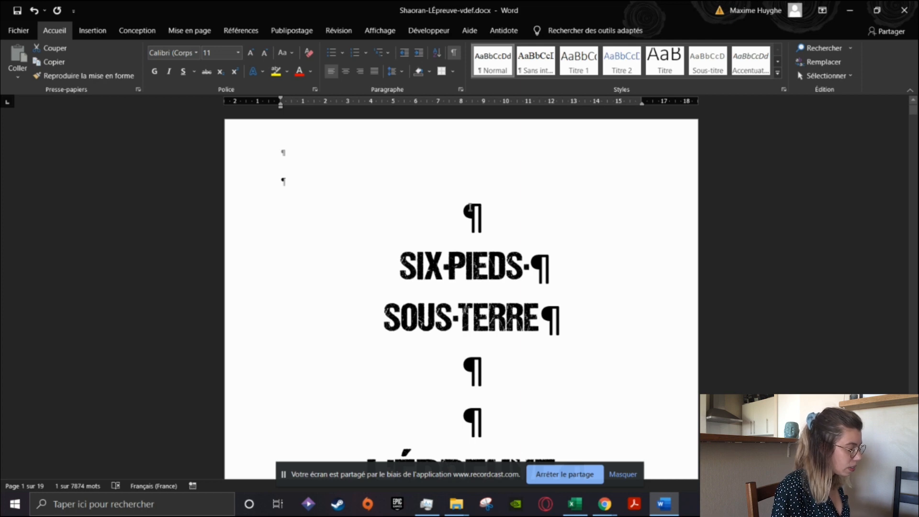
- Delete the surplus empty paragraphs between the title and the page break that precedes chapter 1
{"action": "scroll", "coordinate": [489, 210], "scroll_direction": "down", "scroll_amount": 6}
{"action": "scroll", "coordinate": [490, 211], "scroll_direction": "down", "scroll_amount": 1}
{"action": "scroll", "coordinate": [490, 211], "scroll_direction": "up", "scroll_amount": 3}
{"action": "scroll", "coordinate": [491, 211], "scroll_direction": "down", "scroll_amount": 3}
{"action": "scroll", "coordinate": [491, 210], "scroll_direction": "down", "scroll_amount": 6}
{"action": "scroll", "coordinate": [491, 211], "scroll_direction": "down", "scroll_amount": 7}
{"action": "scroll", "coordinate": [490, 210], "scroll_direction": "up", "scroll_amount": 9}
{"action": "scroll", "coordinate": [491, 211], "scroll_direction": "down", "scroll_amount": 5}
{"action": "scroll", "coordinate": [466, 284], "scroll_direction": "up", "scroll_amount": 1}
{"action": "scroll", "coordinate": [602, 199], "scroll_direction": "down", "scroll_amount": 1}
{"action": "scroll", "coordinate": [602, 198], "scroll_direction": "down", "scroll_amount": 3}
{"action": "left_click_drag", "start_coordinate": [647, 362], "coordinate": [621, 145]}
{"action": "key", "text": "BackSpace"}
{"action": "scroll", "coordinate": [314, 295], "scroll_direction": "up", "scroll_amount": 4}
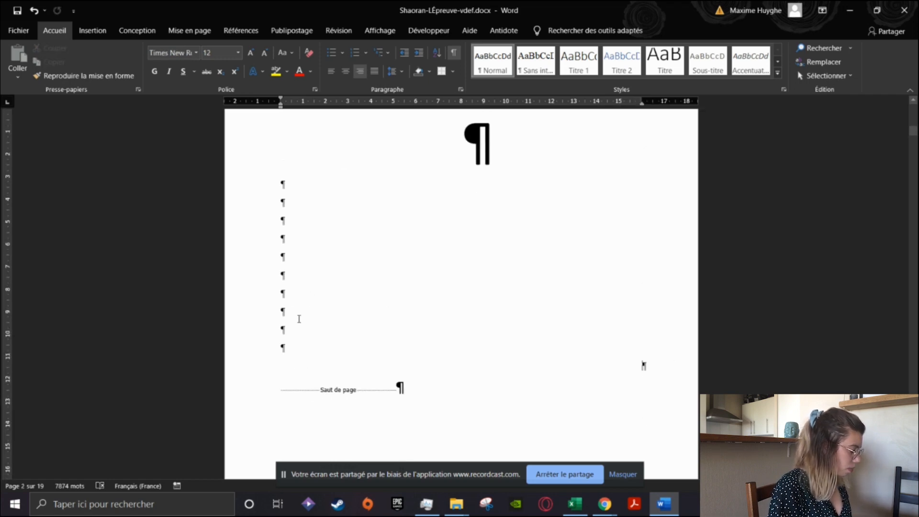
{"action": "left_click_drag", "start_coordinate": [284, 219], "coordinate": [287, 178]}
{"action": "key", "text": "BackSpace"}
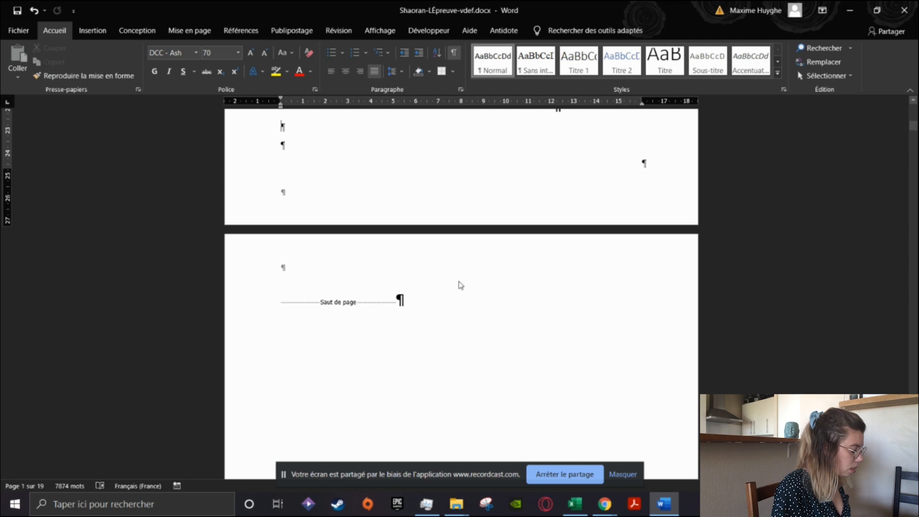
- Modify the Titre 1 style to use the DCC - Ash font at size 20
{"action": "scroll", "coordinate": [460, 283], "scroll_direction": "up", "scroll_amount": 3}
{"action": "scroll", "coordinate": [460, 282], "scroll_direction": "down", "scroll_amount": 10}
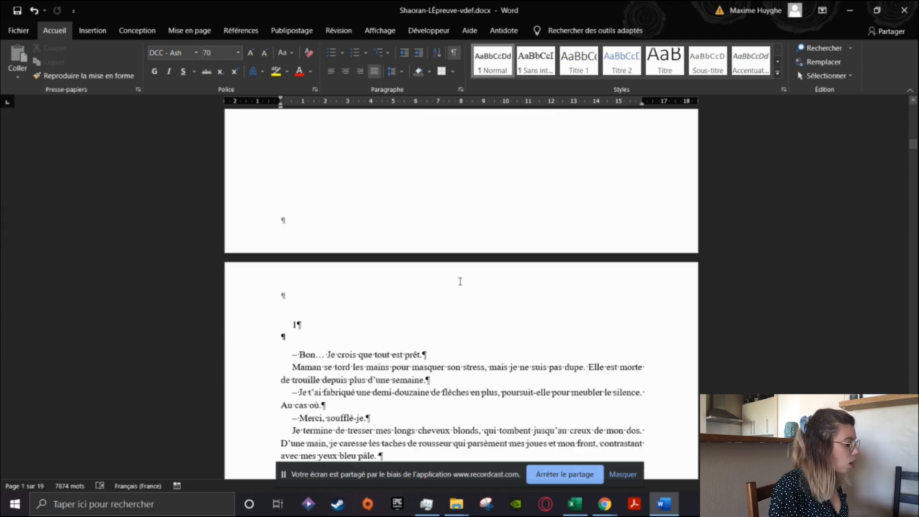
{"action": "scroll", "coordinate": [460, 281], "scroll_direction": "down", "scroll_amount": 2}
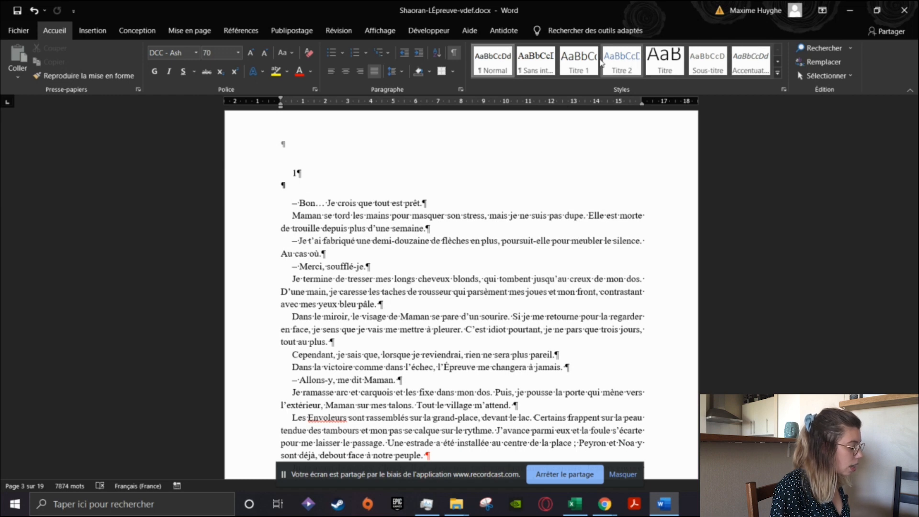
{"action": "left_click_drag", "start_coordinate": [289, 171], "coordinate": [303, 172]}
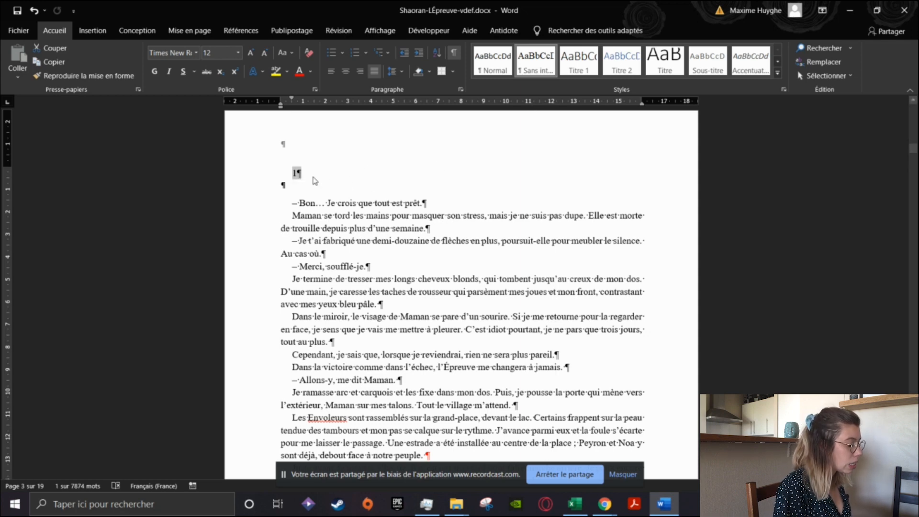
{"action": "left_click", "coordinate": [577, 67]}
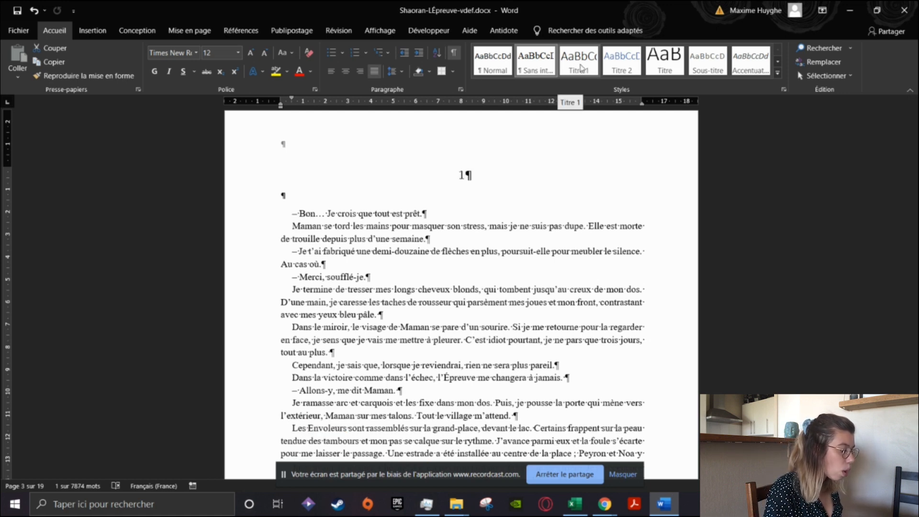
{"action": "right_click", "coordinate": [581, 66]}
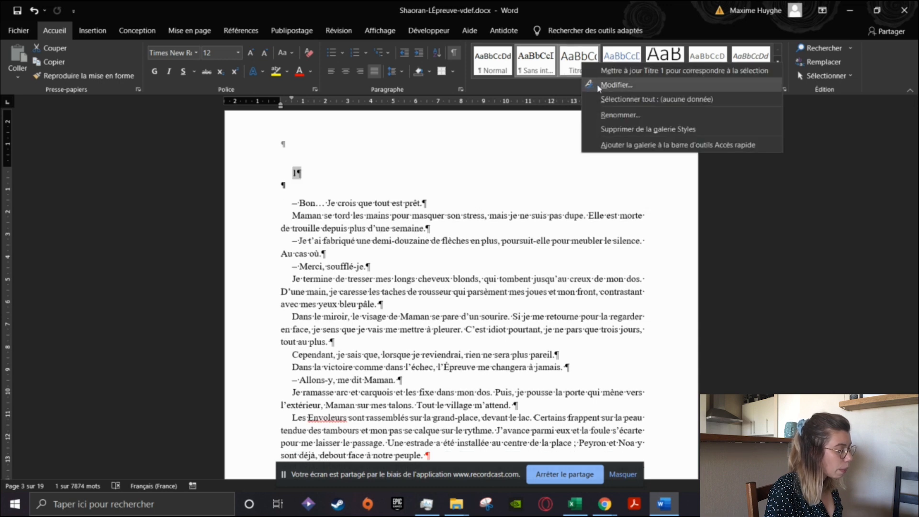
{"action": "left_click", "coordinate": [597, 84]}
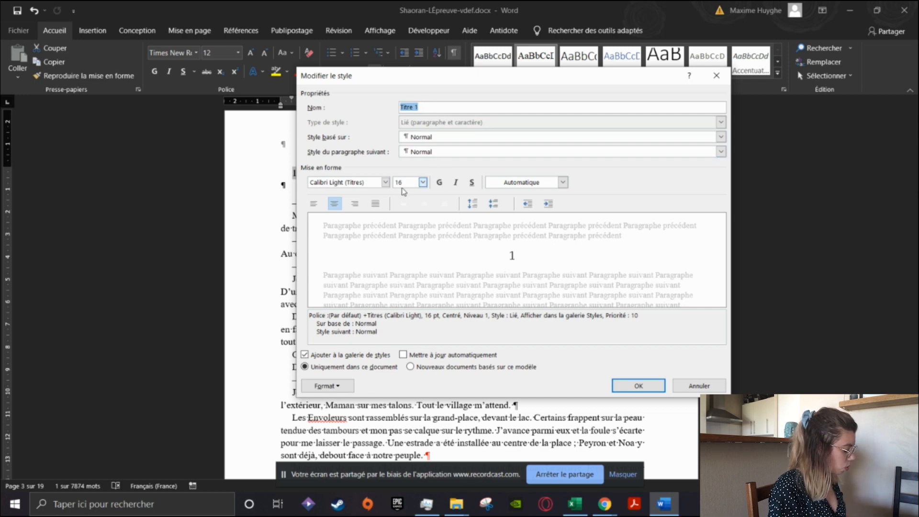
{"action": "left_click", "coordinate": [359, 183]}
{"action": "type", "text": "DCC - Ash"}
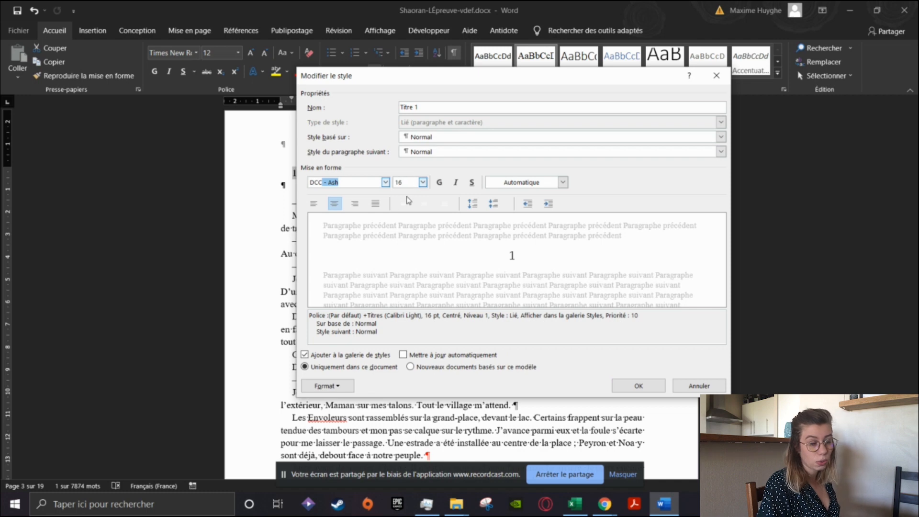
{"action": "key", "text": "Return"}
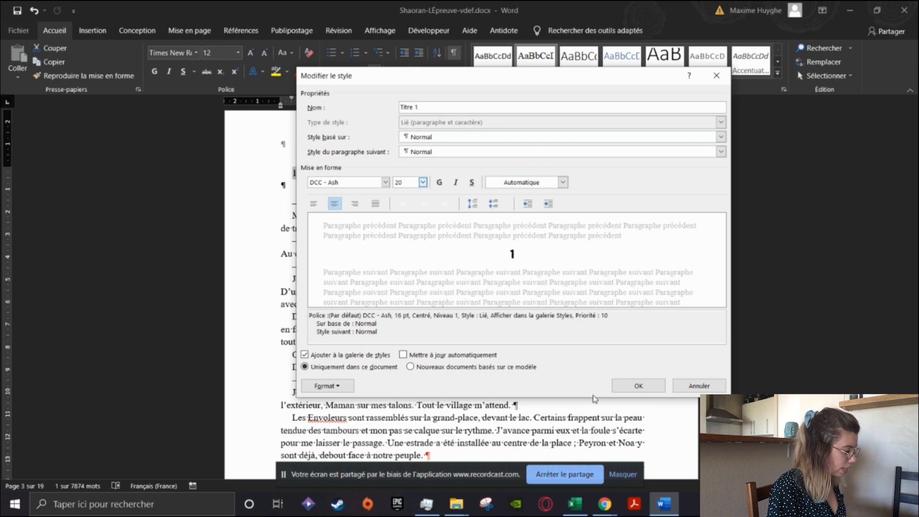
{"action": "left_click", "coordinate": [633, 386]}
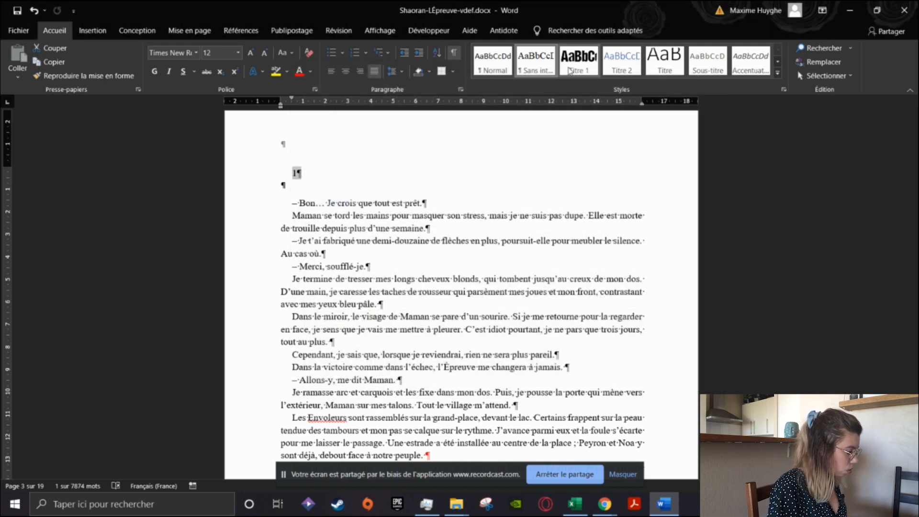
- Apply the Titre 1 style to the chapter number 1
{"action": "left_click_drag", "start_coordinate": [305, 173], "coordinate": [286, 172]}
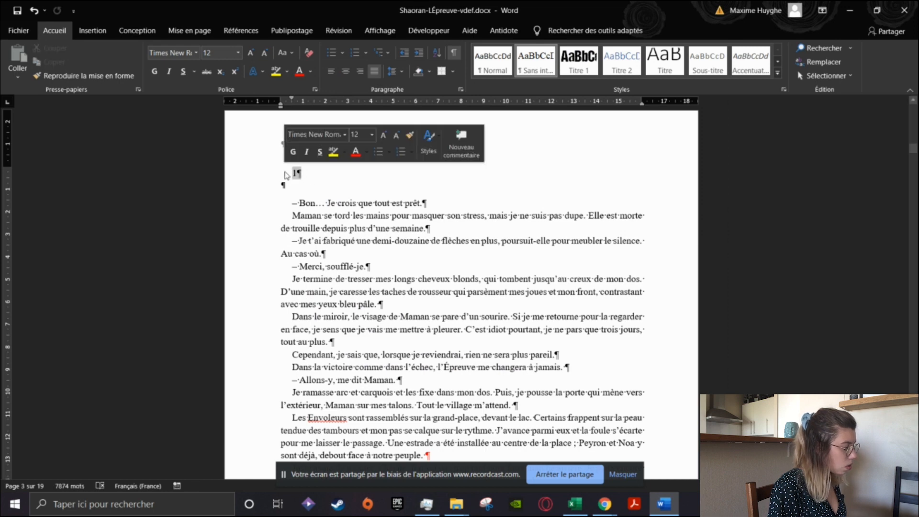
{"action": "left_click", "coordinate": [582, 61]}
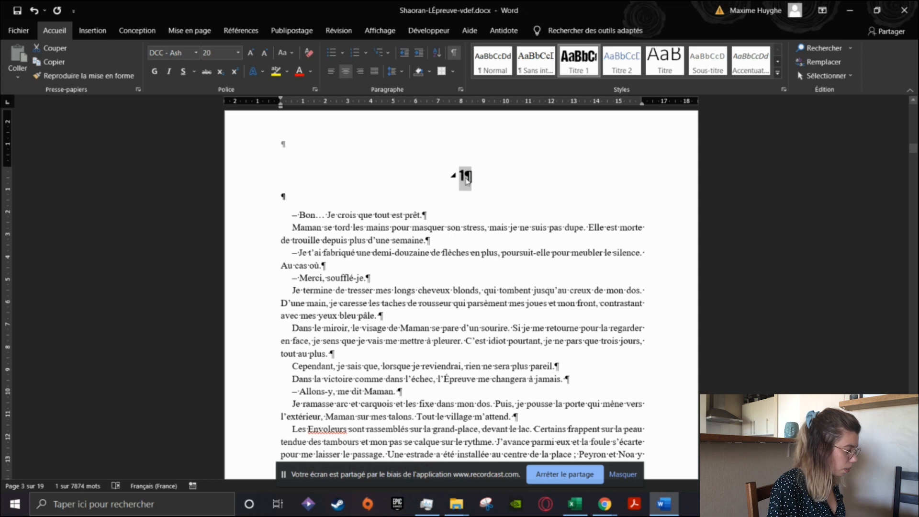
{"action": "left_click", "coordinate": [418, 279]}
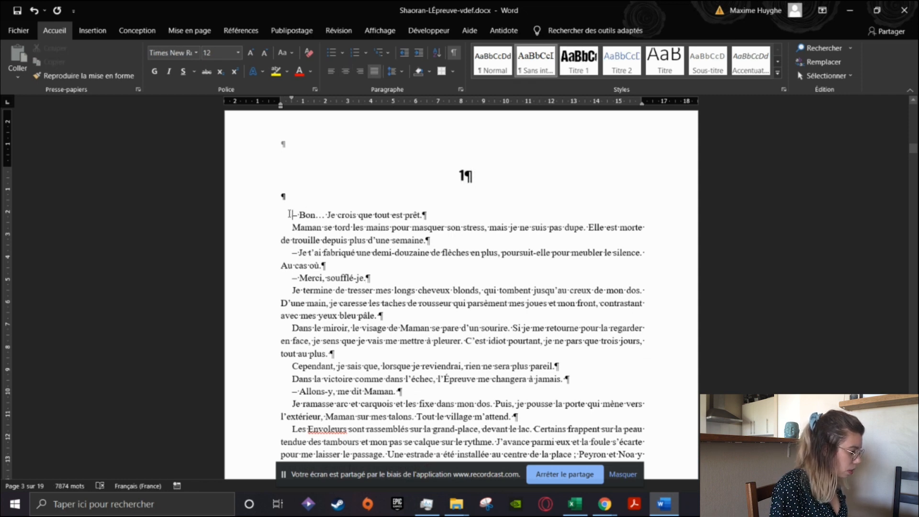
- Review the formatting settings of the Sans interligne style used for the body text of chapter 1
{"action": "scroll", "coordinate": [374, 230], "scroll_direction": "down", "scroll_amount": 3}
{"action": "scroll", "coordinate": [366, 216], "scroll_direction": "up", "scroll_amount": 3}
{"action": "left_click_drag", "start_coordinate": [301, 215], "coordinate": [345, 264]}
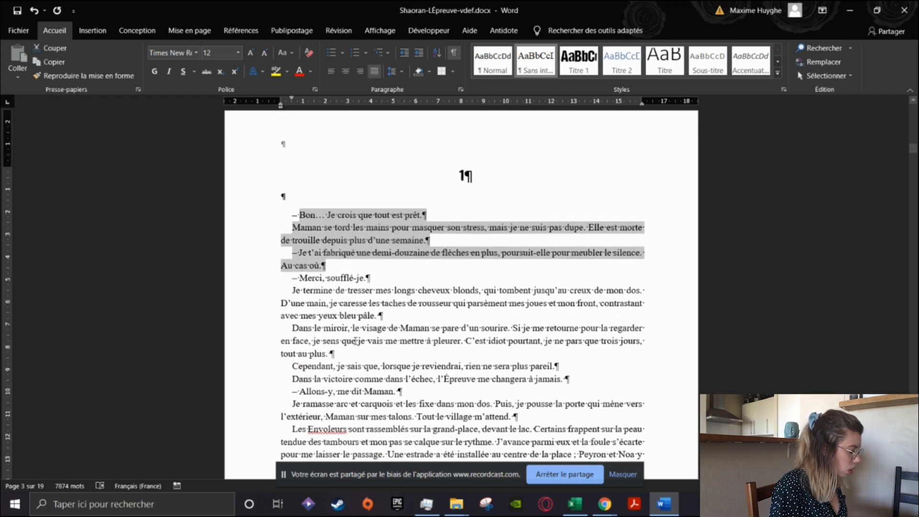
{"action": "left_click", "coordinate": [289, 215]}
{"action": "right_click", "coordinate": [540, 68]}
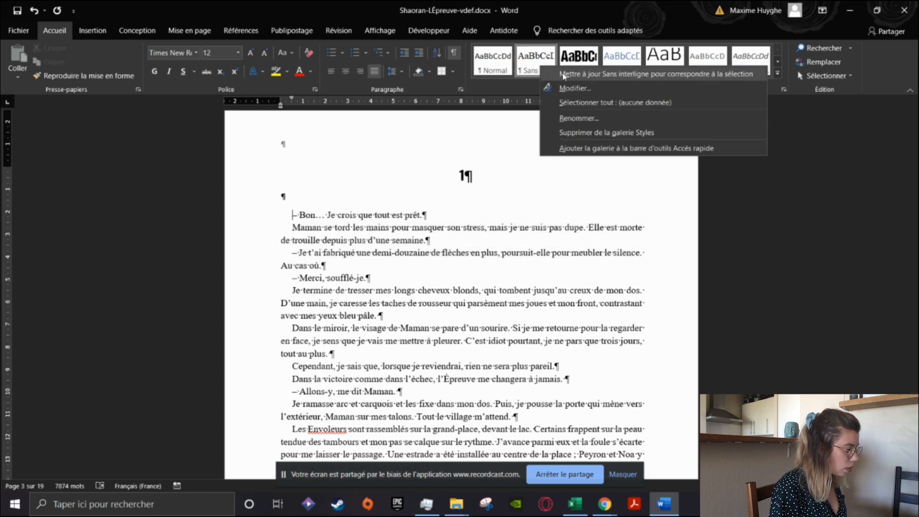
{"action": "left_click", "coordinate": [568, 88]}
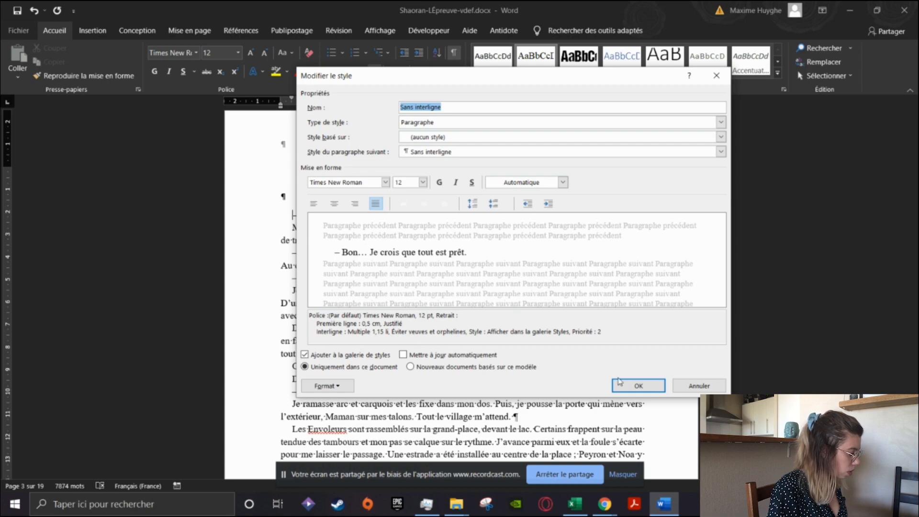
{"action": "left_click", "coordinate": [639, 385]}
- Apply the Titre 1 style to the chapter number 2
{"action": "scroll", "coordinate": [474, 263], "scroll_direction": "down", "scroll_amount": 3}
{"action": "scroll", "coordinate": [473, 262], "scroll_direction": "down", "scroll_amount": 15}
{"action": "scroll", "coordinate": [473, 262], "scroll_direction": "up", "scroll_amount": 8}
{"action": "scroll", "coordinate": [473, 262], "scroll_direction": "down", "scroll_amount": 10}
{"action": "scroll", "coordinate": [473, 263], "scroll_direction": "up", "scroll_amount": 1}
{"action": "left_click", "coordinate": [261, 181]}
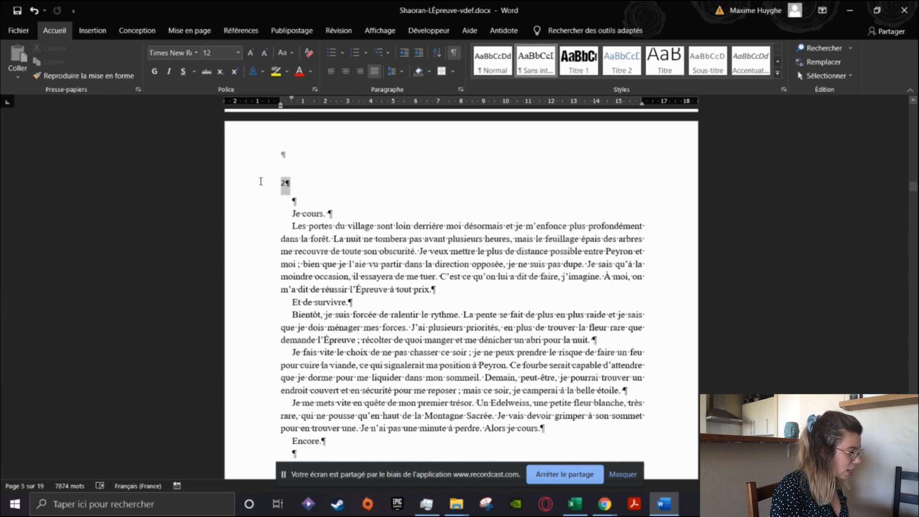
{"action": "left_click", "coordinate": [579, 60]}
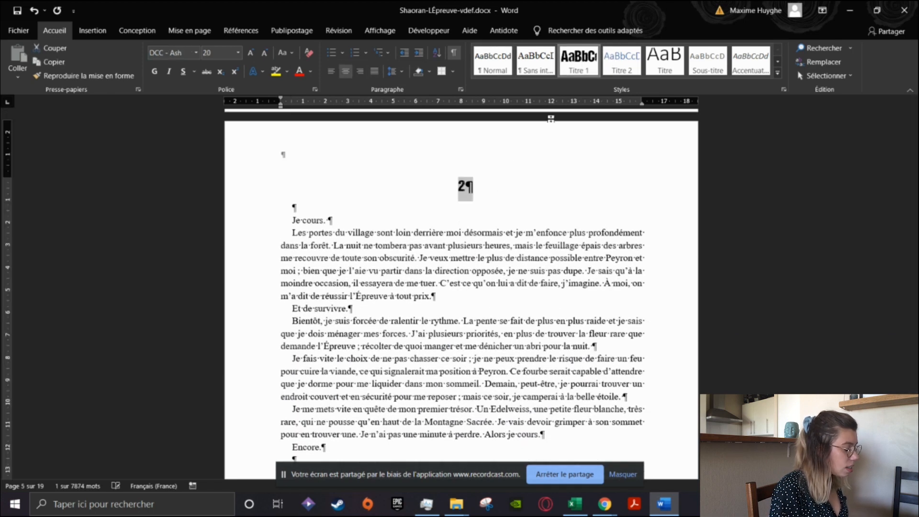
- Collapse the chapter 2 text under its heading and expand it again
{"action": "left_click", "coordinate": [467, 193]}
{"action": "left_click_drag", "start_coordinate": [458, 187], "coordinate": [473, 199]}
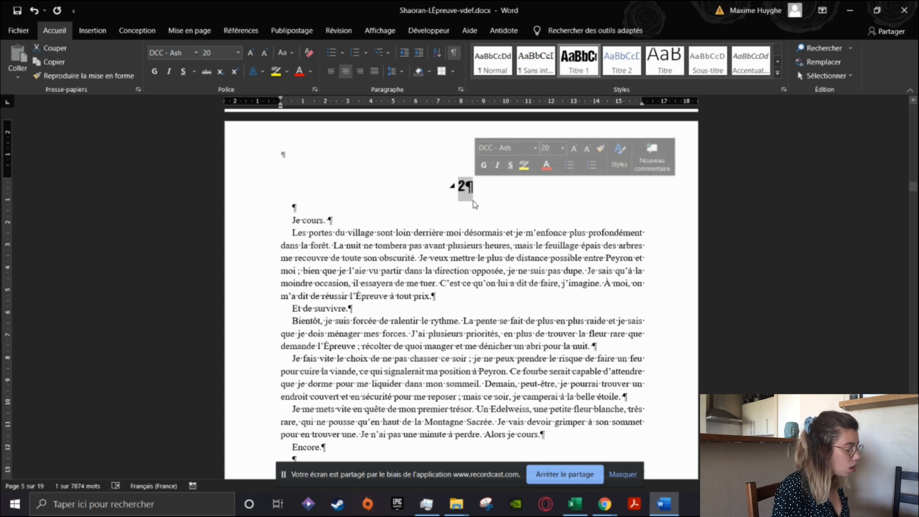
{"action": "left_click", "coordinate": [468, 187]}
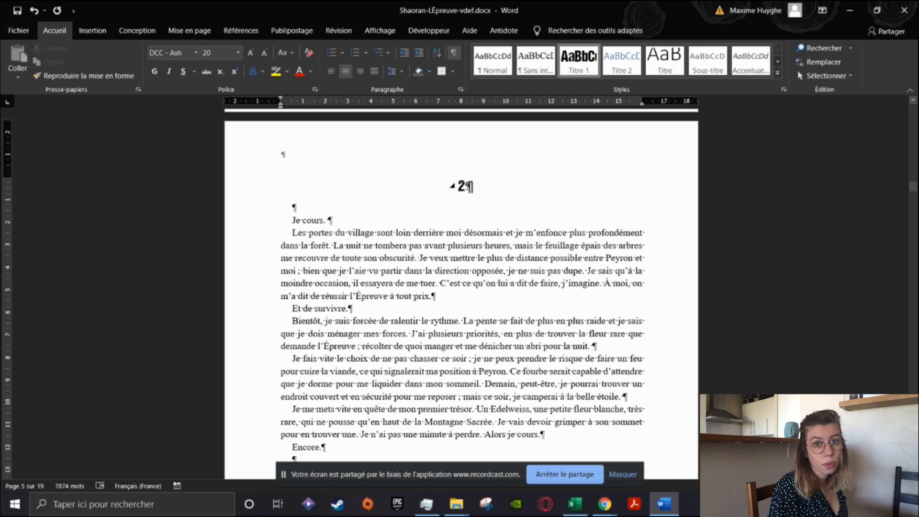
{"action": "left_click_drag", "start_coordinate": [466, 186], "coordinate": [456, 188]}
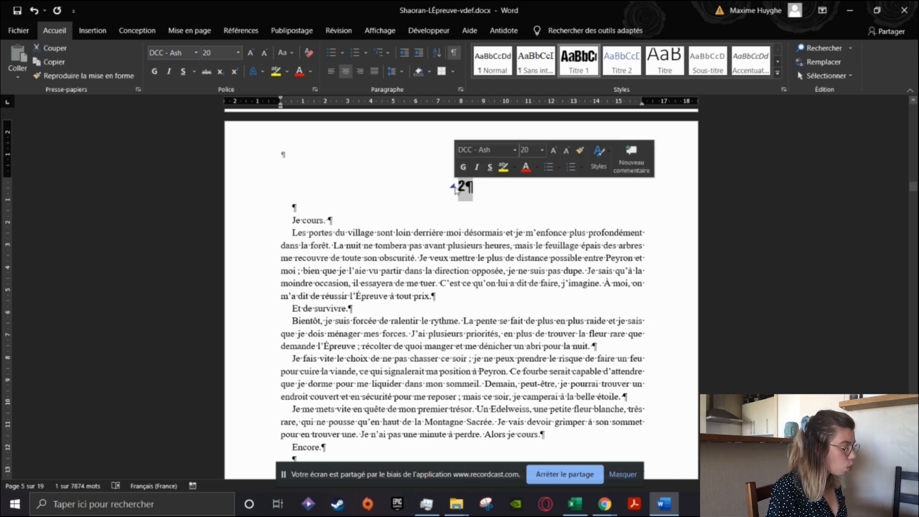
{"action": "left_click", "coordinate": [451, 187]}
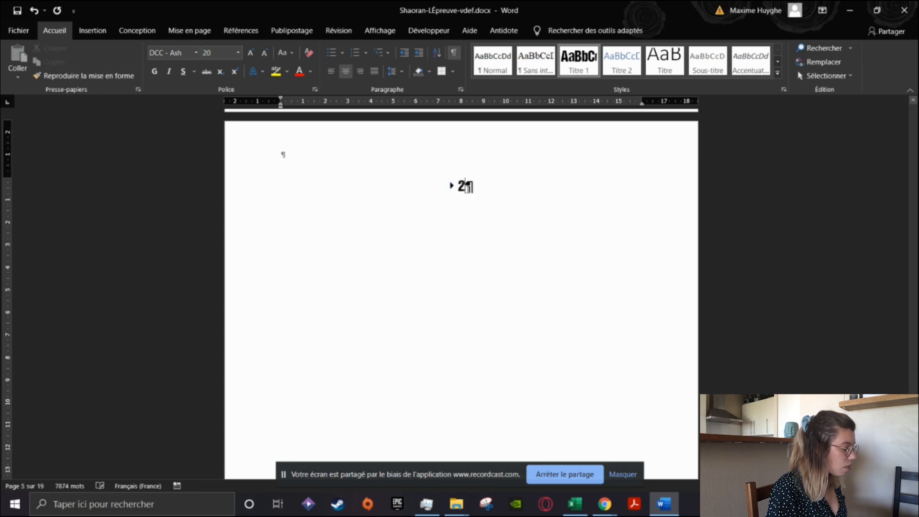
{"action": "left_click", "coordinate": [452, 187]}
- Show the navigation pane, jump between the headings of chapters 1 and 2, ending at chapter 2, and close the pane
{"action": "left_click", "coordinate": [380, 30]}
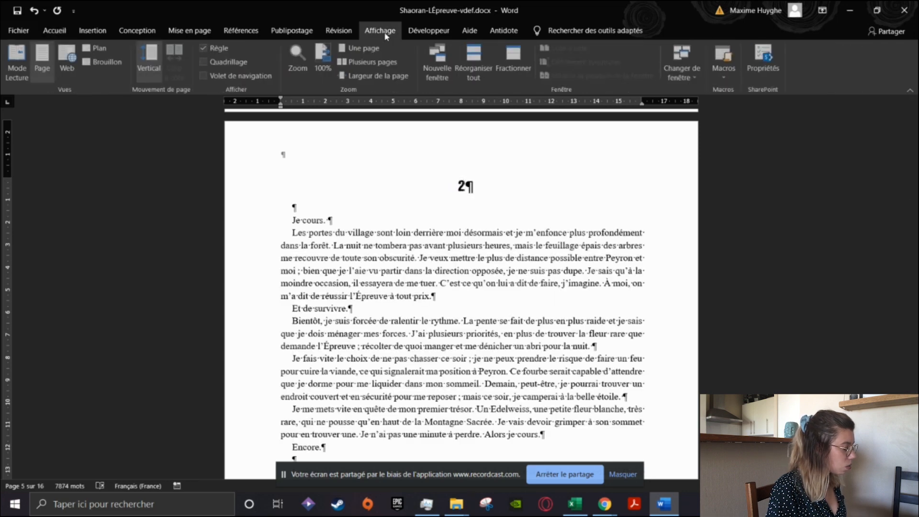
{"action": "left_click", "coordinate": [212, 73]}
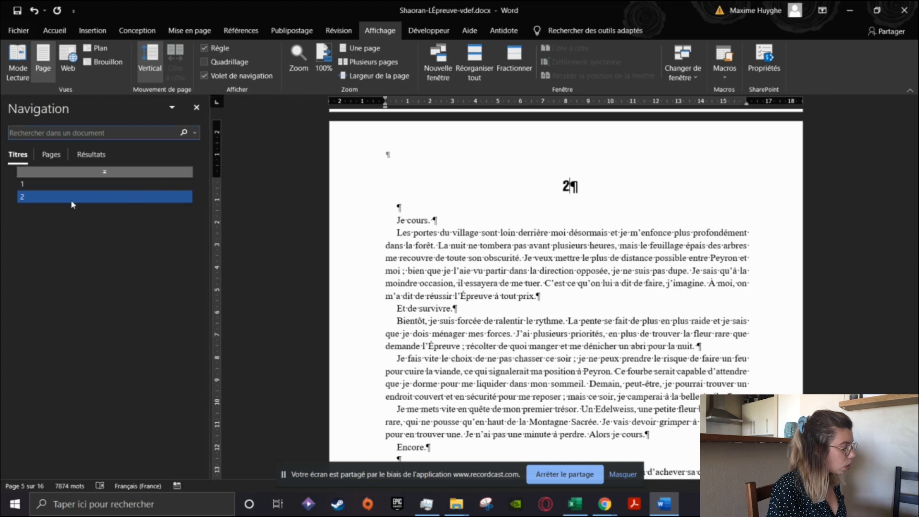
{"action": "left_click", "coordinate": [41, 185]}
{"action": "left_click", "coordinate": [39, 196]}
{"action": "left_click", "coordinate": [40, 185]}
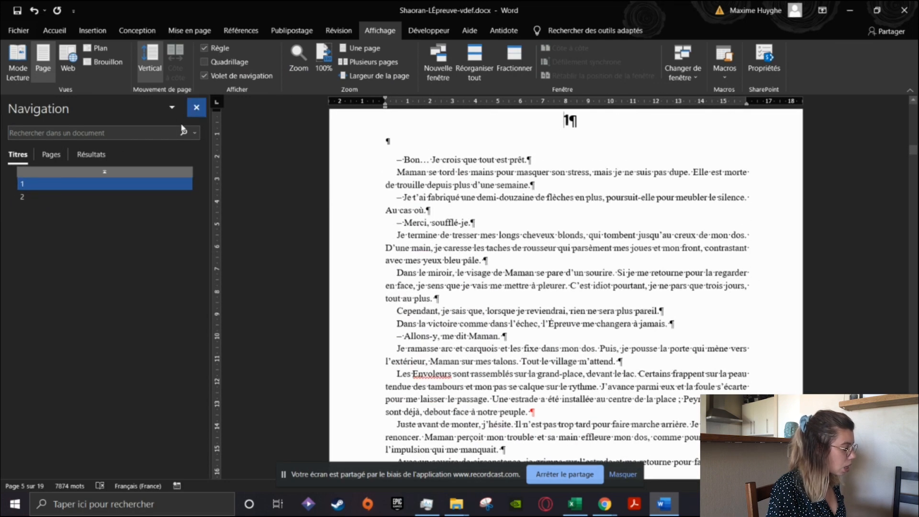
{"action": "left_click", "coordinate": [86, 196]}
{"action": "left_click", "coordinate": [196, 108]}
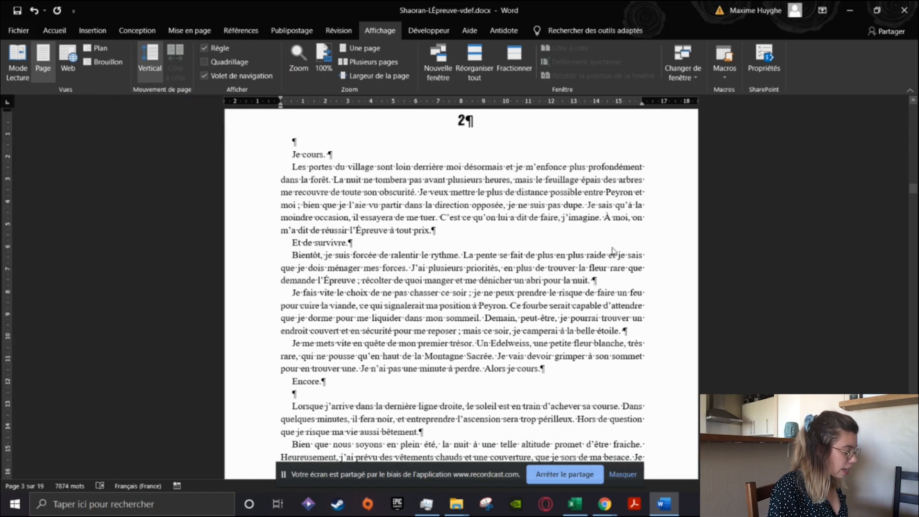
- Examine the manuscript's layout, including the page breaks before chapters 1 and 2, and return to the title page
{"action": "scroll", "coordinate": [612, 249], "scroll_direction": "down", "scroll_amount": 8}
{"action": "scroll", "coordinate": [612, 249], "scroll_direction": "down", "scroll_amount": 5}
{"action": "scroll", "coordinate": [604, 253], "scroll_direction": "up", "scroll_amount": 9}
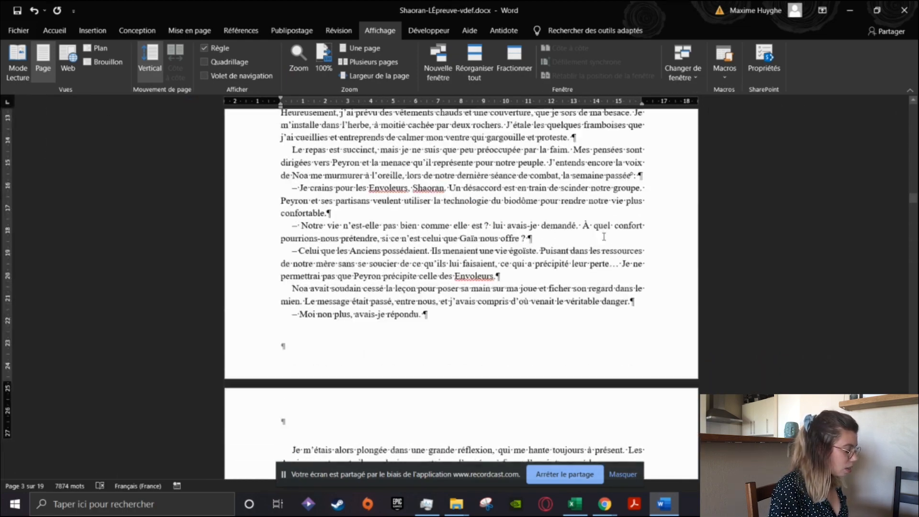
{"action": "scroll", "coordinate": [594, 257], "scroll_direction": "down", "scroll_amount": 9}
{"action": "scroll", "coordinate": [596, 257], "scroll_direction": "down", "scroll_amount": 5}
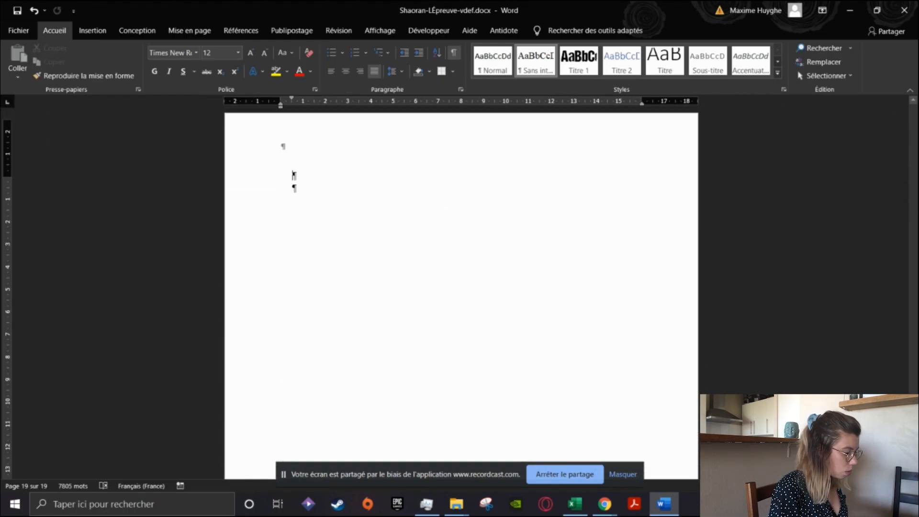
{"action": "scroll", "coordinate": [568, 268], "scroll_direction": "down", "scroll_amount": 8}
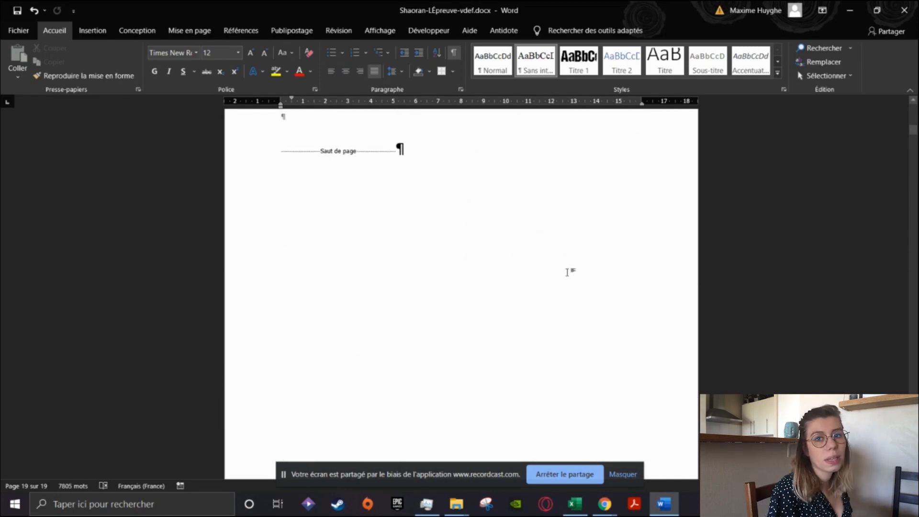
{"action": "scroll", "coordinate": [565, 282], "scroll_direction": "down", "scroll_amount": 10}
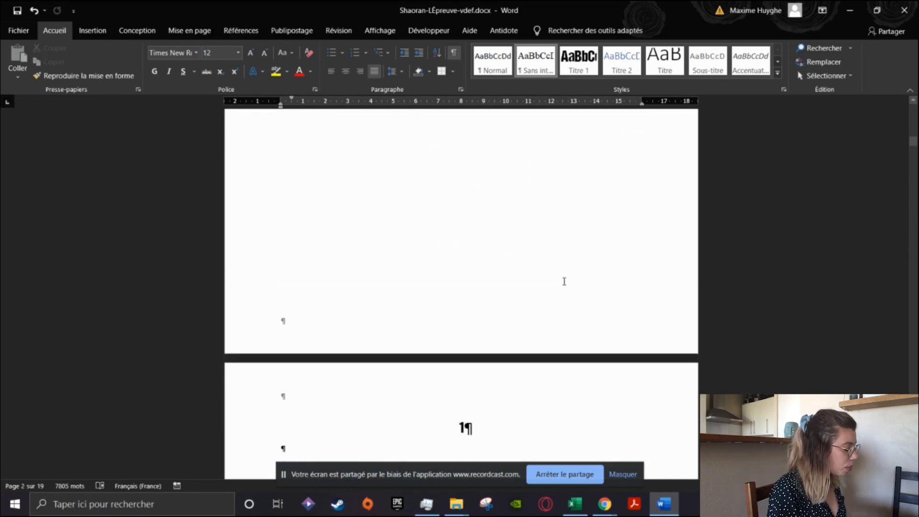
{"action": "scroll", "coordinate": [564, 282], "scroll_direction": "down", "scroll_amount": 10}
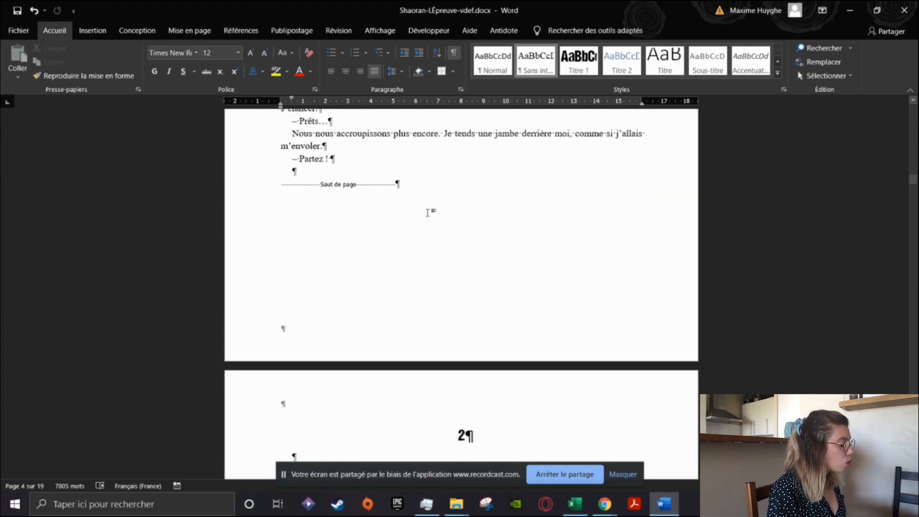
{"action": "scroll", "coordinate": [428, 212], "scroll_direction": "up", "scroll_amount": 20}
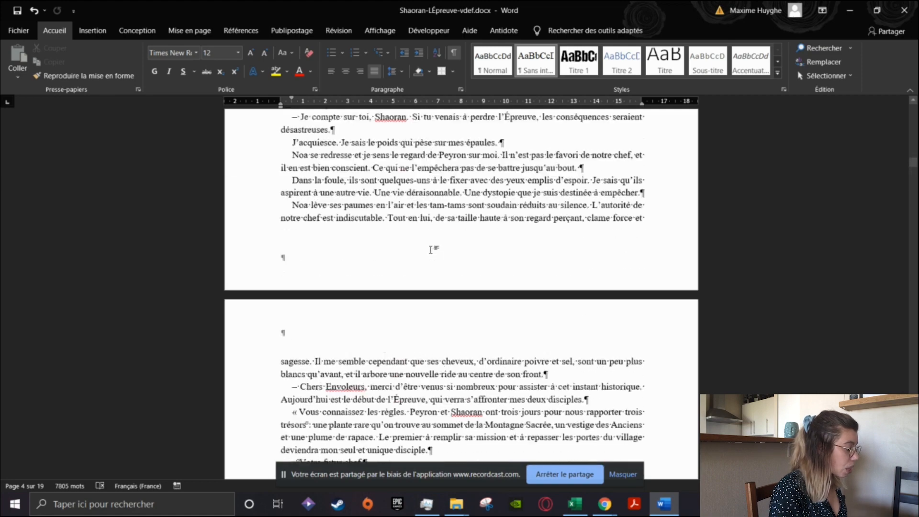
{"action": "scroll", "coordinate": [432, 250], "scroll_direction": "up", "scroll_amount": 20}
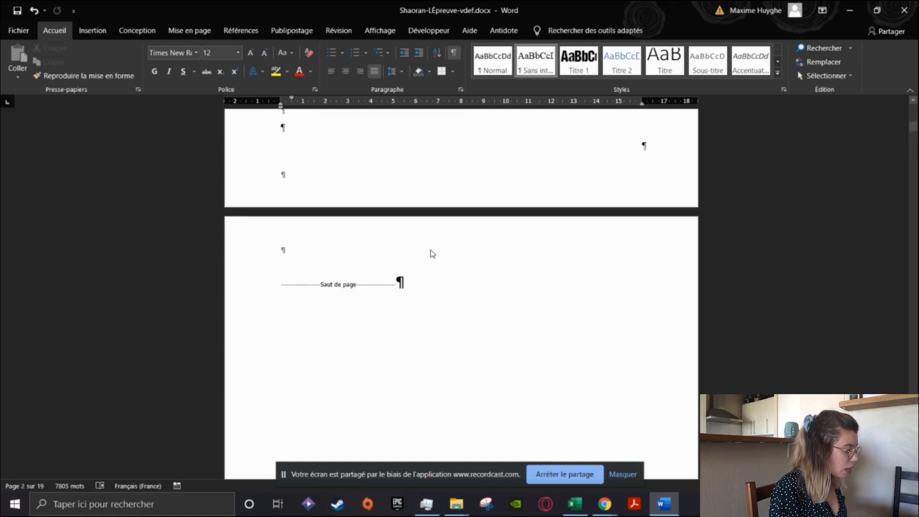
{"action": "scroll", "coordinate": [431, 250], "scroll_direction": "up", "scroll_amount": 12}
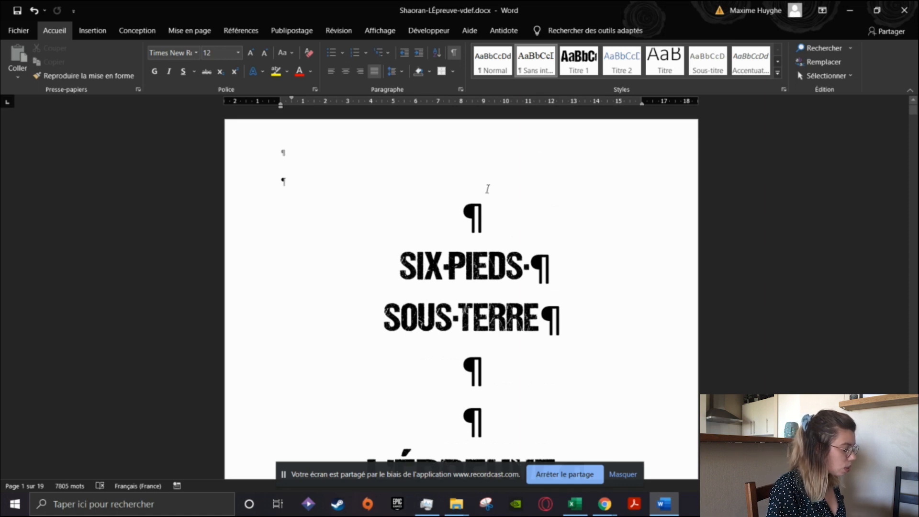
- Try the Titre 1 style on the title-page lines "SIX PIEDS SOUS TERRE" and undo it
{"action": "scroll", "coordinate": [655, 339], "scroll_direction": "down", "scroll_amount": 3}
{"action": "scroll", "coordinate": [607, 305], "scroll_direction": "up", "scroll_amount": 2}
{"action": "scroll", "coordinate": [607, 306], "scroll_direction": "down", "scroll_amount": 1}
{"action": "scroll", "coordinate": [605, 303], "scroll_direction": "down", "scroll_amount": 3}
{"action": "scroll", "coordinate": [573, 198], "scroll_direction": "up", "scroll_amount": 1}
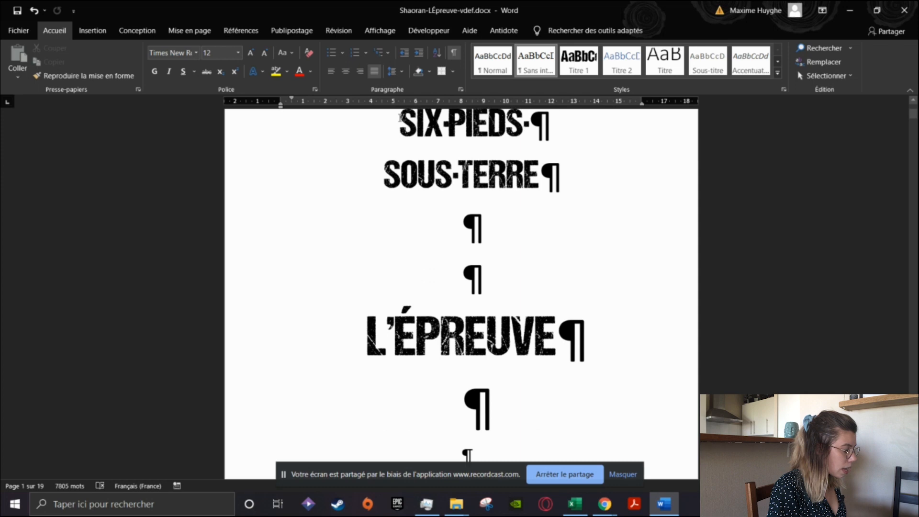
{"action": "left_click_drag", "start_coordinate": [401, 117], "coordinate": [589, 178]}
{"action": "left_click", "coordinate": [578, 62]}
{"action": "key", "text": "ctrl+z"}
{"action": "scroll", "coordinate": [592, 206], "scroll_direction": "up", "scroll_amount": 3}
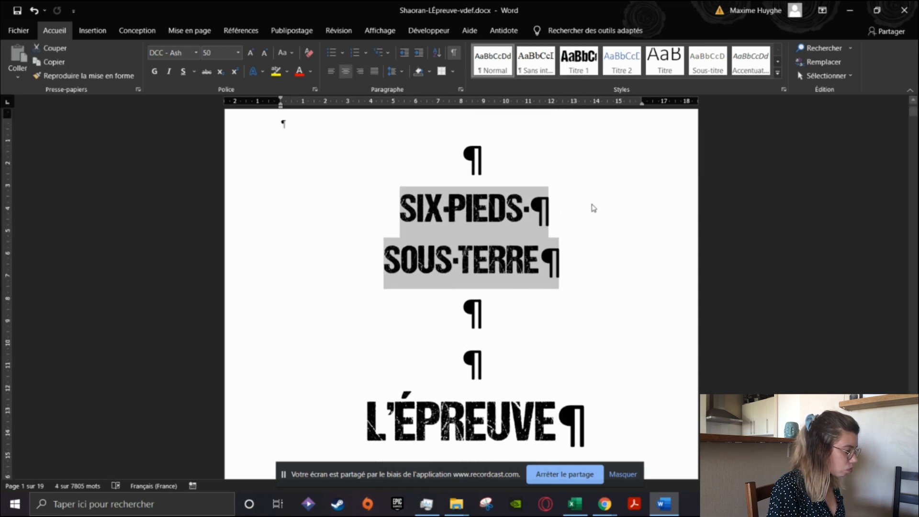
{"action": "left_click", "coordinate": [569, 258]}
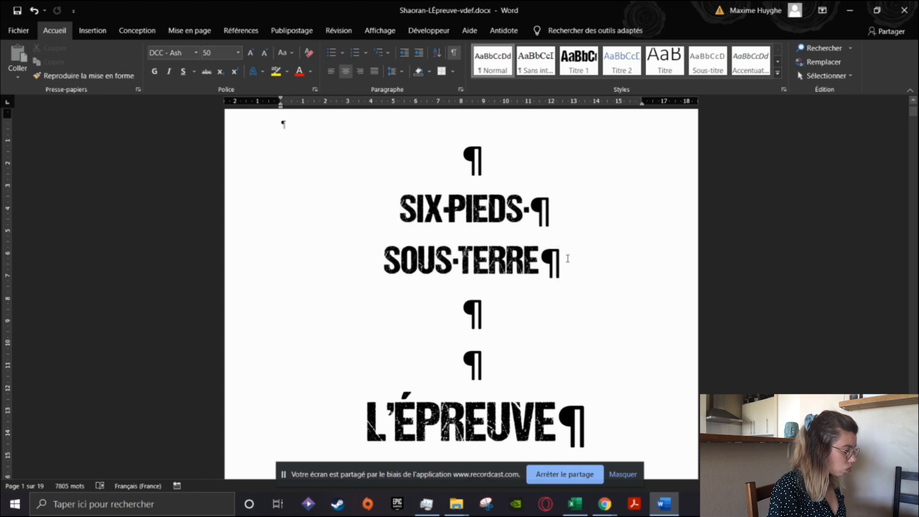
{"action": "scroll", "coordinate": [404, 209], "scroll_direction": "down", "scroll_amount": 2}
{"action": "scroll", "coordinate": [404, 208], "scroll_direction": "down", "scroll_amount": 2}
{"action": "scroll", "coordinate": [403, 206], "scroll_direction": "up", "scroll_amount": 3}
{"action": "scroll", "coordinate": [378, 271], "scroll_direction": "down", "scroll_amount": 7}
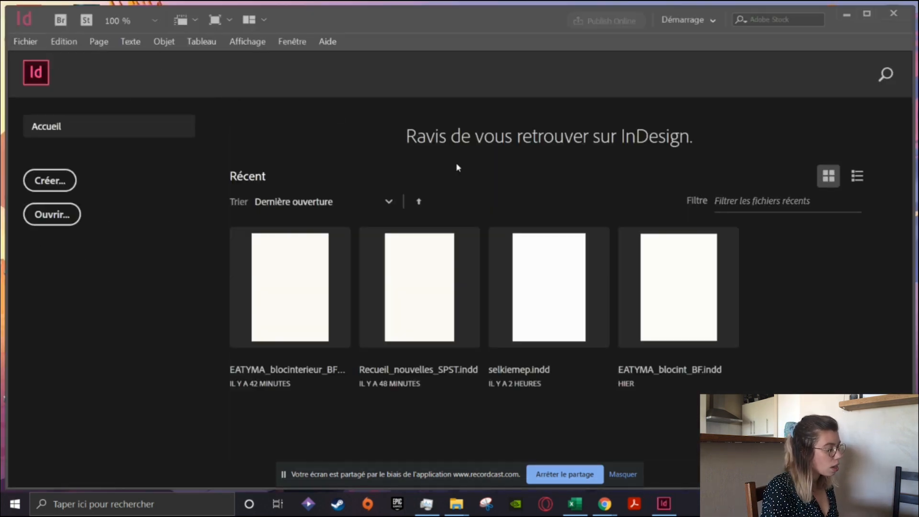
- Switch to InDesign and start a new document named recueil_SPST
{"action": "left_click", "coordinate": [54, 180]}
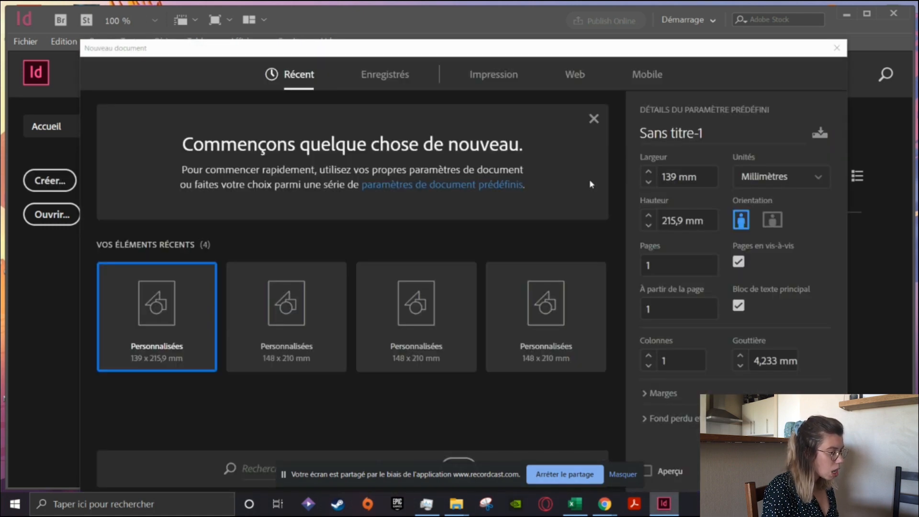
{"action": "left_click", "coordinate": [707, 136]}
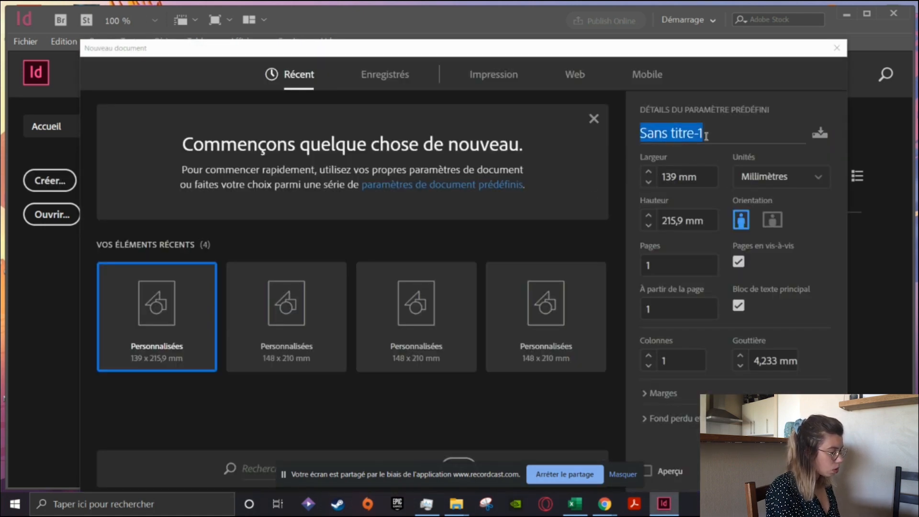
{"action": "type", "text": "recueil"}
{"action": "type", "text": "_SPS"}
{"action": "key", "text": "BackSpace"}
{"action": "type", "text": "PST"}
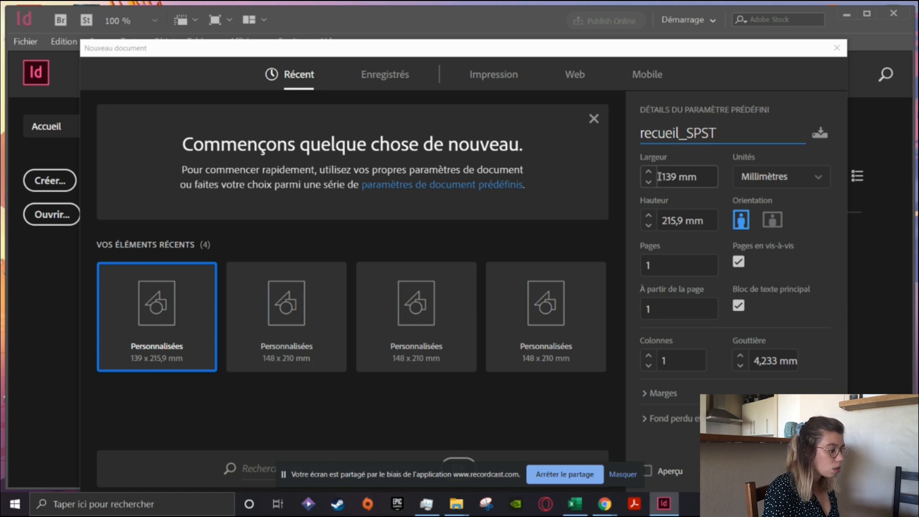
- Set the new document's units to centimetres and its number of pages to 4
{"action": "left_click", "coordinate": [818, 185]}
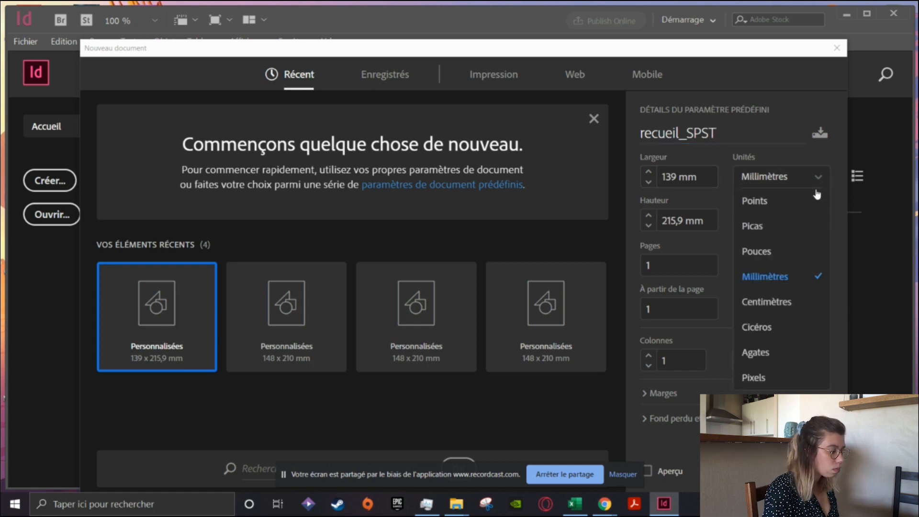
{"action": "left_click", "coordinate": [807, 302]}
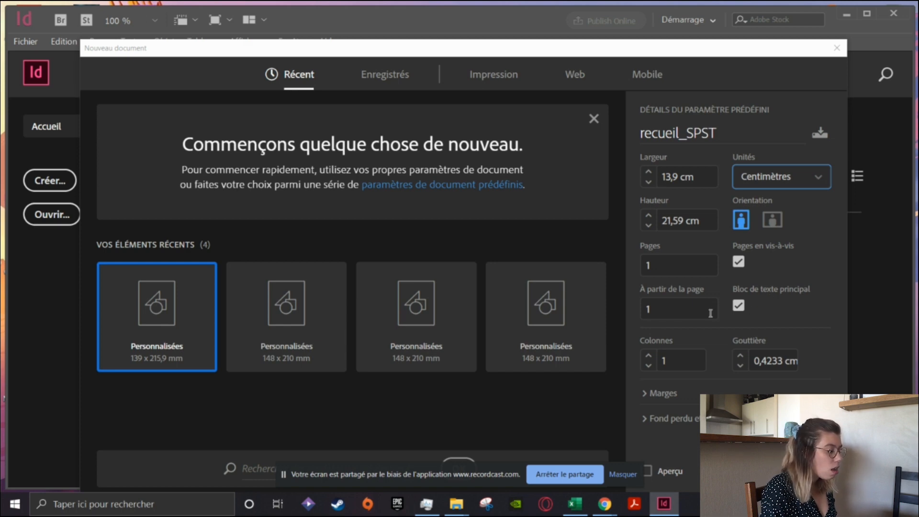
{"action": "left_click", "coordinate": [660, 267]}
{"action": "type", "text": "4"}
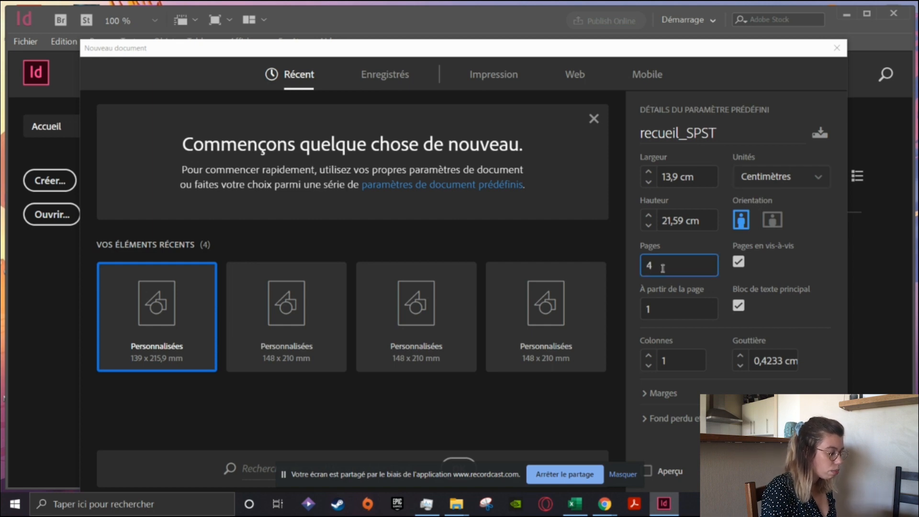
{"action": "left_click", "coordinate": [717, 293]}
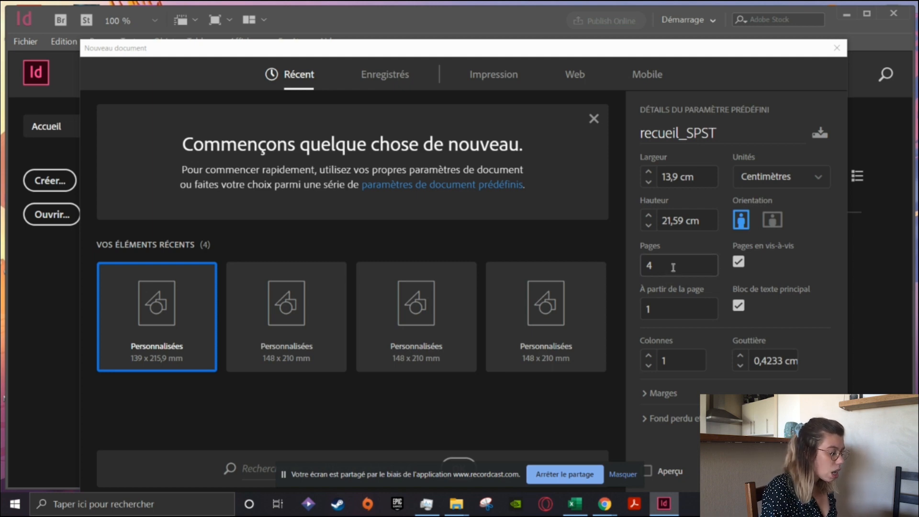
- Check the margin and bleed settings of the new document and create it
{"action": "left_click", "coordinate": [655, 395]}
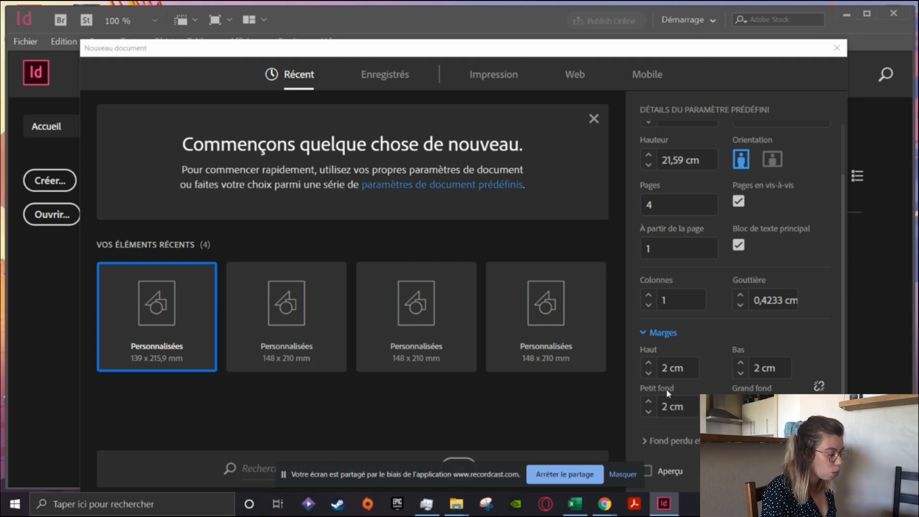
{"action": "left_click", "coordinate": [671, 441]}
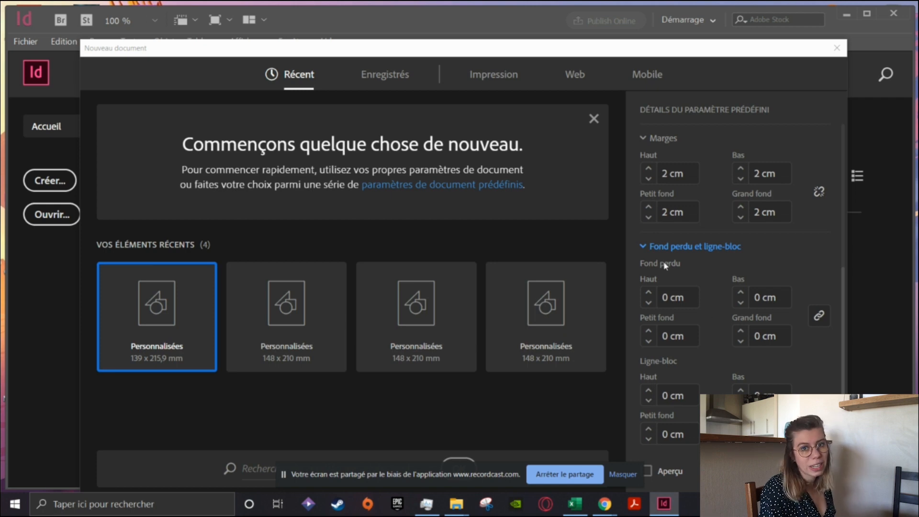
{"action": "left_click", "coordinate": [645, 247]}
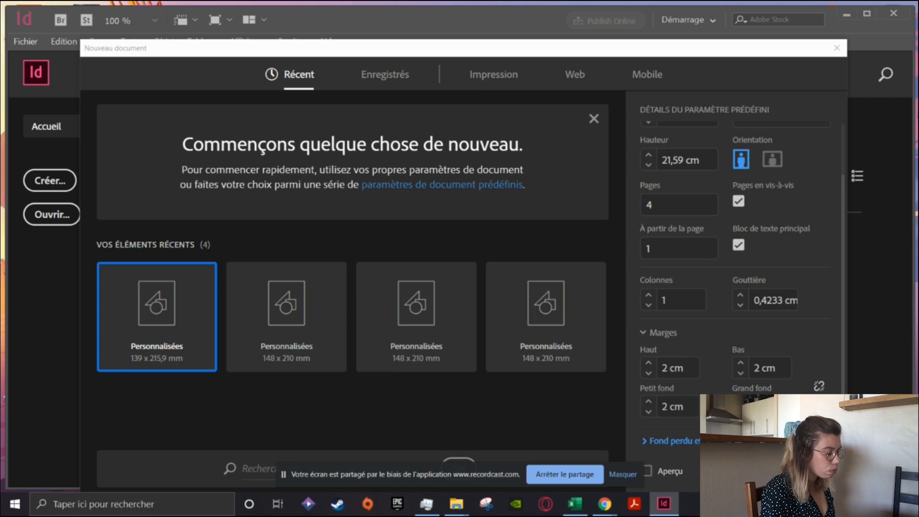
{"action": "left_click", "coordinate": [747, 471]}
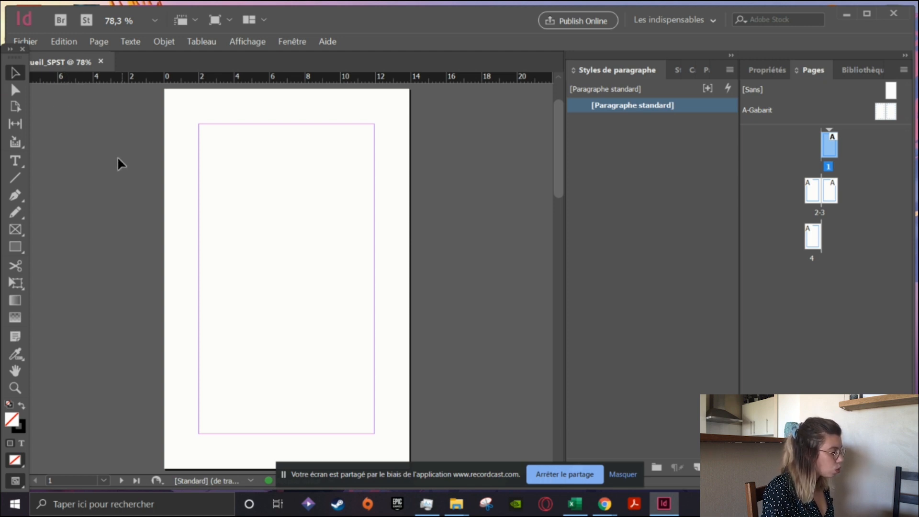
- Switch between the Selection and Type tools and select the main text frame on page 1
{"action": "left_click", "coordinate": [18, 78]}
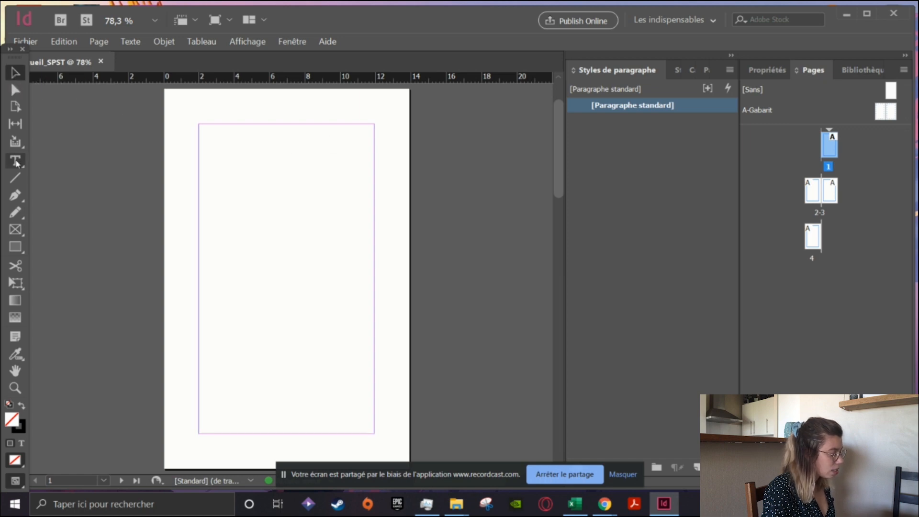
{"action": "left_click", "coordinate": [16, 161]}
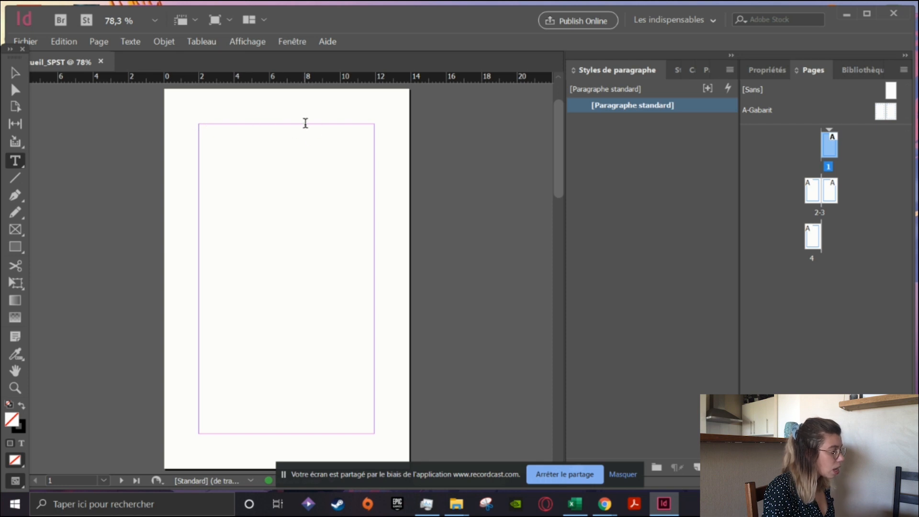
{"action": "left_click", "coordinate": [22, 76]}
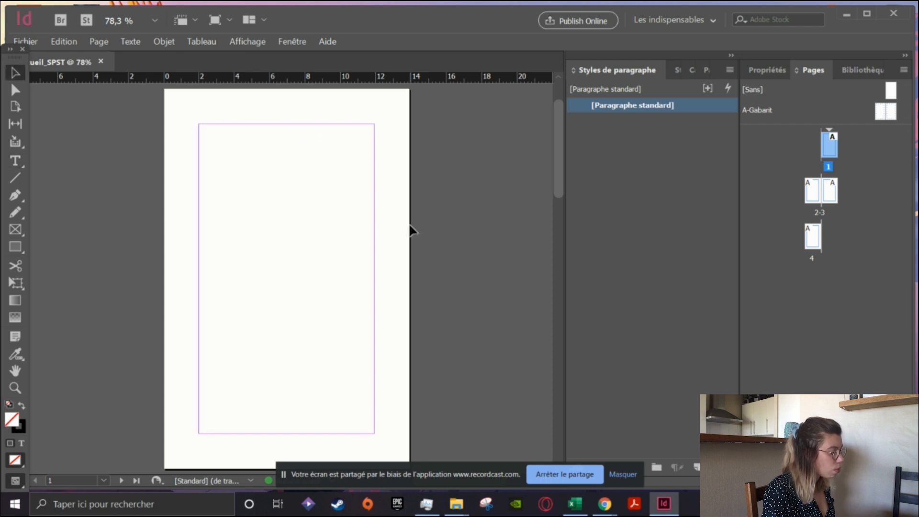
{"action": "left_click", "coordinate": [317, 180]}
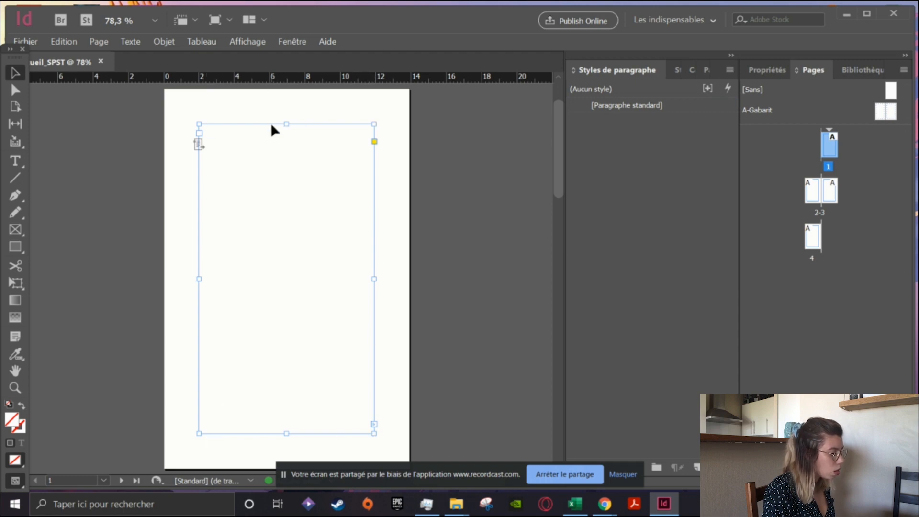
- Look through the [Sans] and A-Gabarit master pages and the character and paragraph settings, ending at the paragraph styles
{"action": "left_click", "coordinate": [776, 91]}
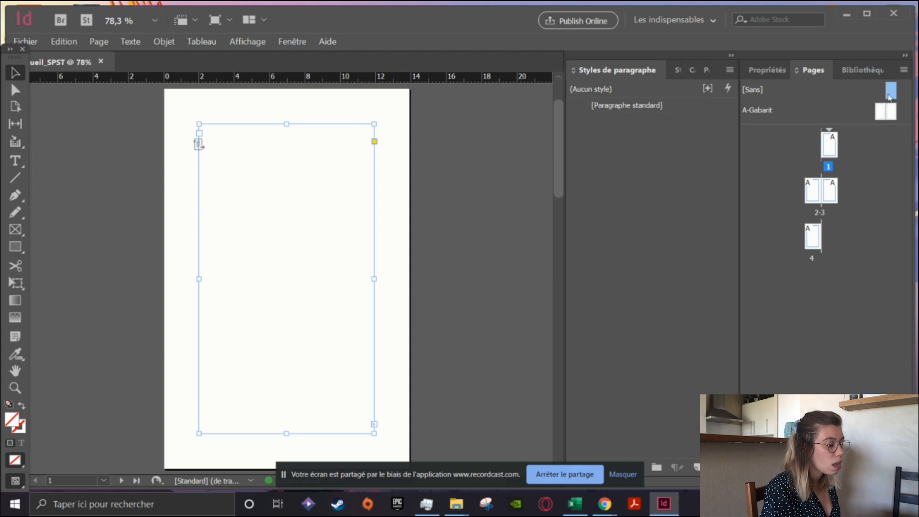
{"action": "left_click", "coordinate": [768, 114]}
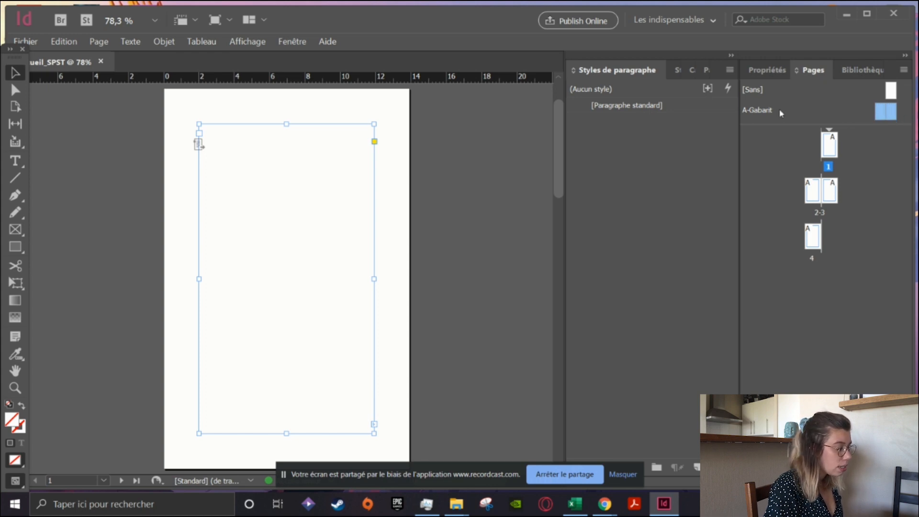
{"action": "left_click", "coordinate": [677, 72]}
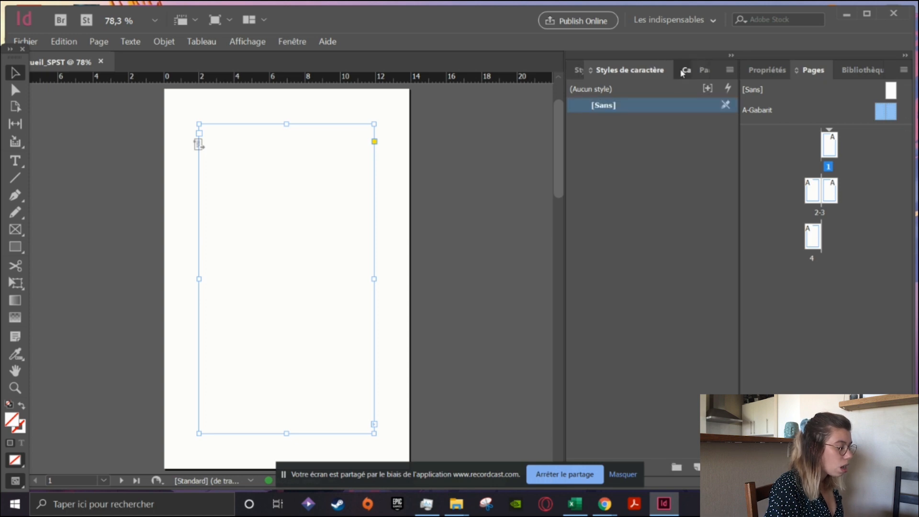
{"action": "left_click", "coordinate": [690, 71]}
{"action": "left_click", "coordinate": [694, 71]}
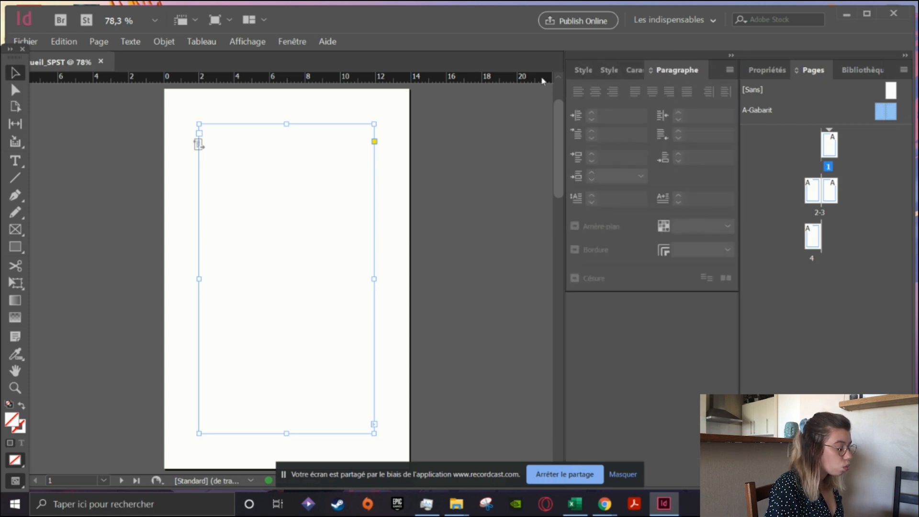
{"action": "left_click", "coordinate": [581, 70]}
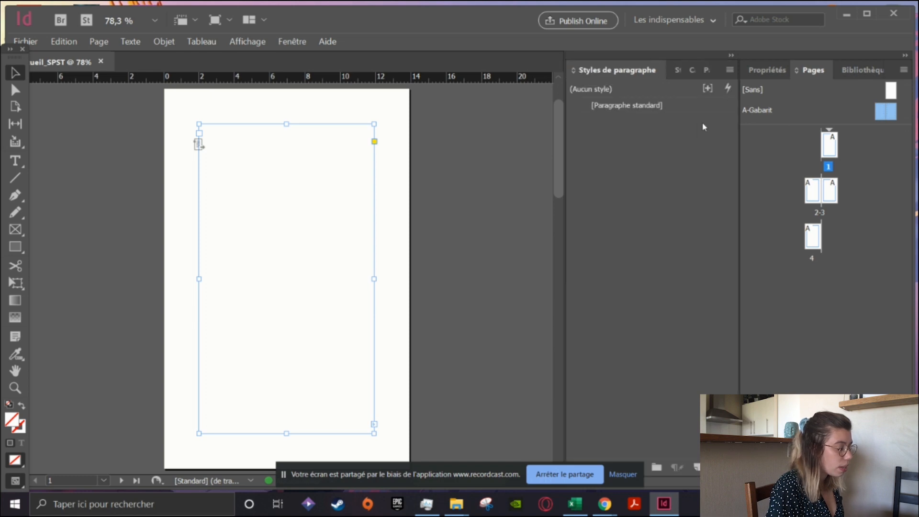
- Open the right page of the A-Gabarit master and draw a text frame about 2 cm wide, centred below the bottom margin
{"action": "double_click", "coordinate": [893, 113]}
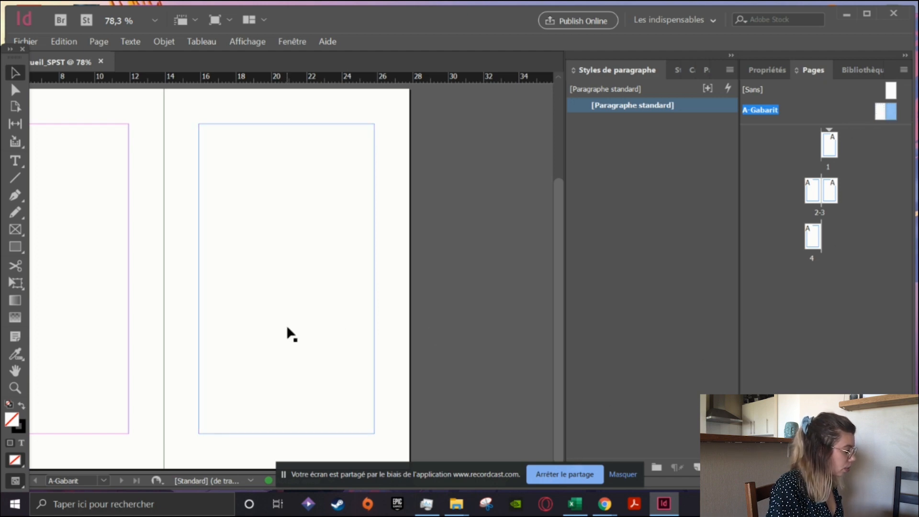
{"action": "scroll", "coordinate": [287, 328], "scroll_direction": "down", "scroll_amount": 1}
{"action": "scroll", "coordinate": [287, 328], "scroll_direction": "up", "scroll_amount": 1}
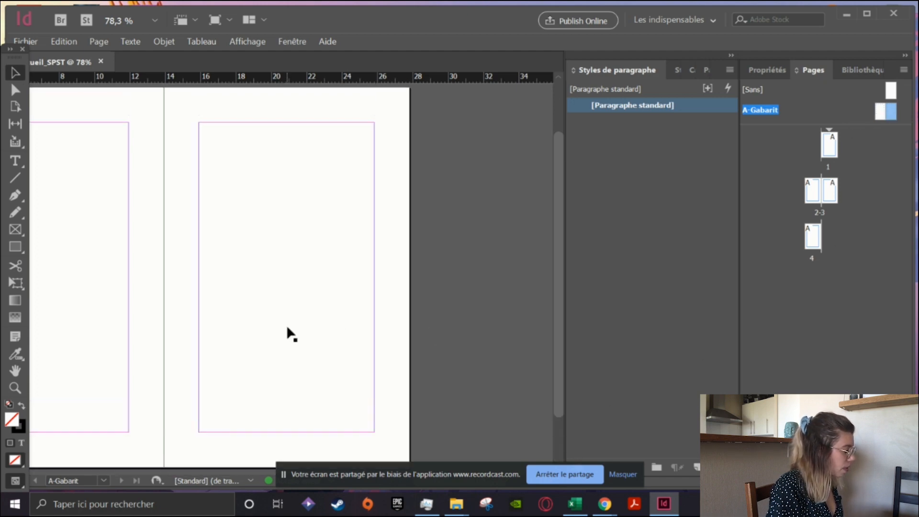
{"action": "left_click", "coordinate": [16, 161]}
{"action": "scroll", "coordinate": [214, 271], "scroll_direction": "down", "scroll_amount": 2}
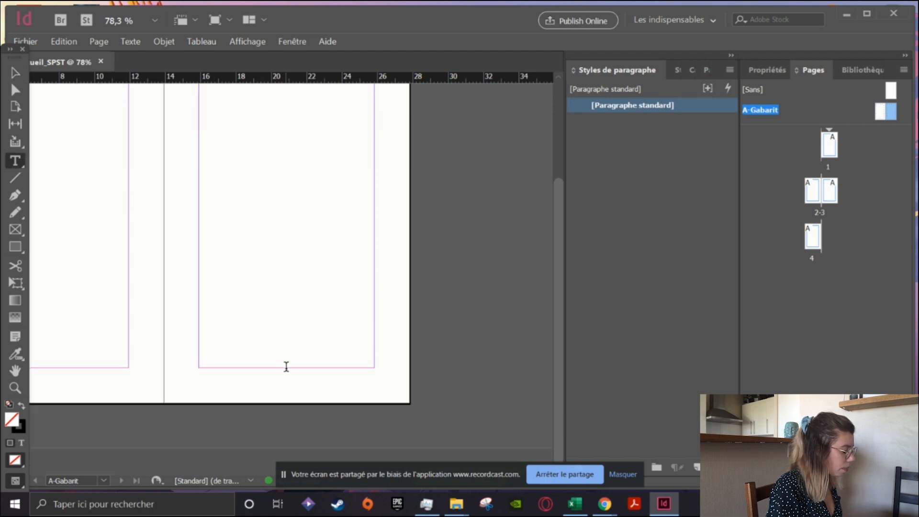
{"action": "left_click_drag", "start_coordinate": [272, 371], "coordinate": [305, 390]}
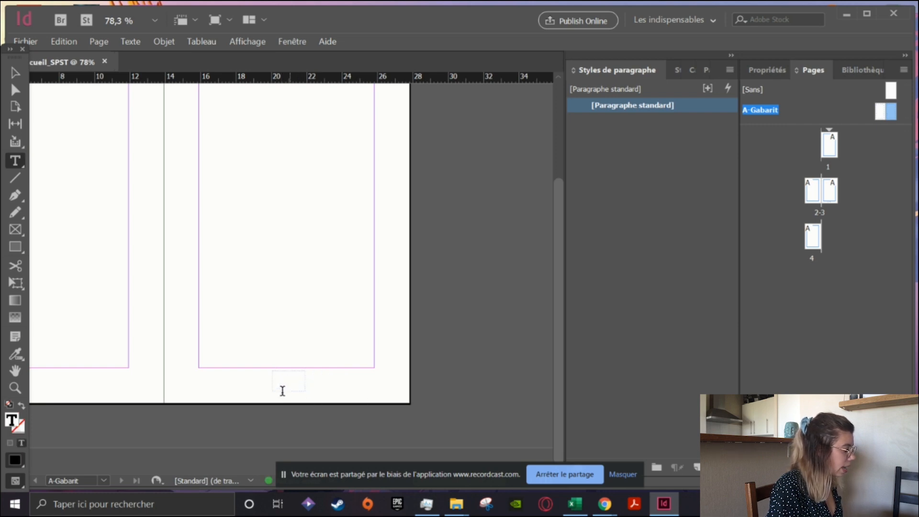
- Insert the current page number marker (Numéro de page active) in the new text frame on the master page
{"action": "left_click", "coordinate": [130, 43]}
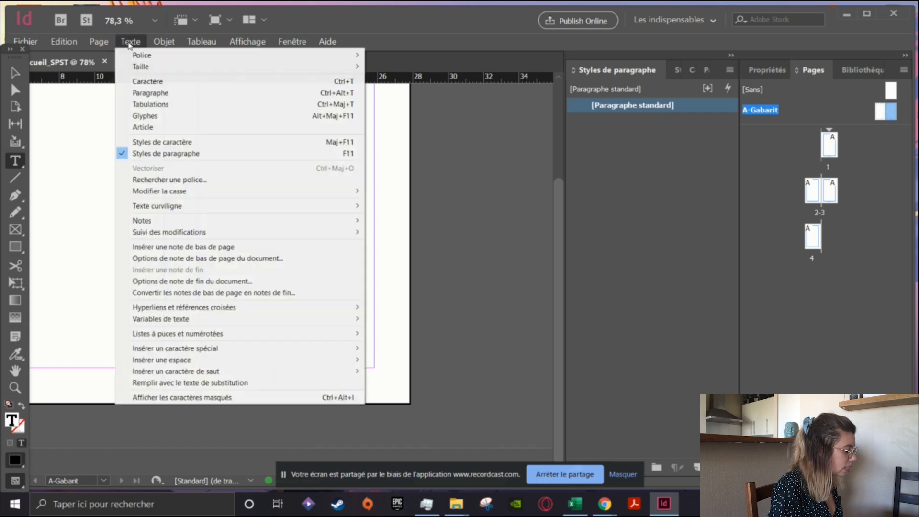
{"action": "mouse_move", "coordinate": [192, 353]}
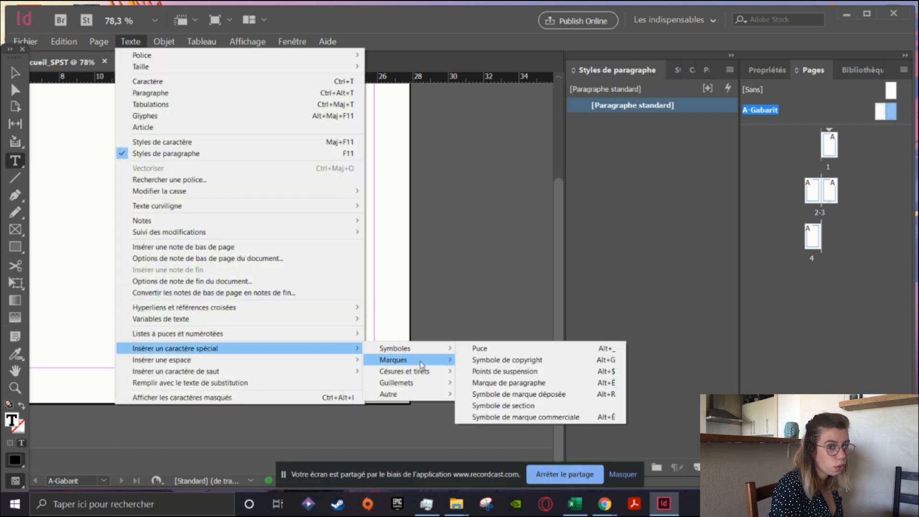
{"action": "mouse_move", "coordinate": [407, 361]}
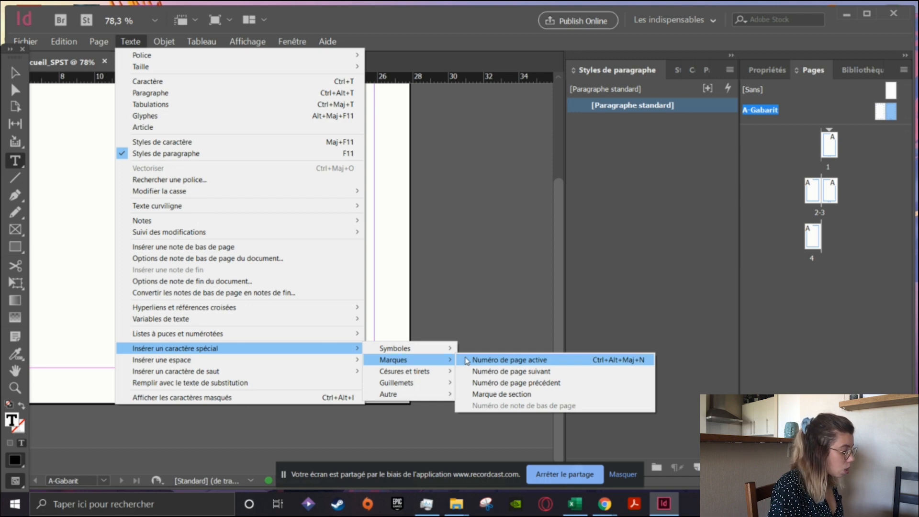
{"action": "left_click", "coordinate": [509, 360]}
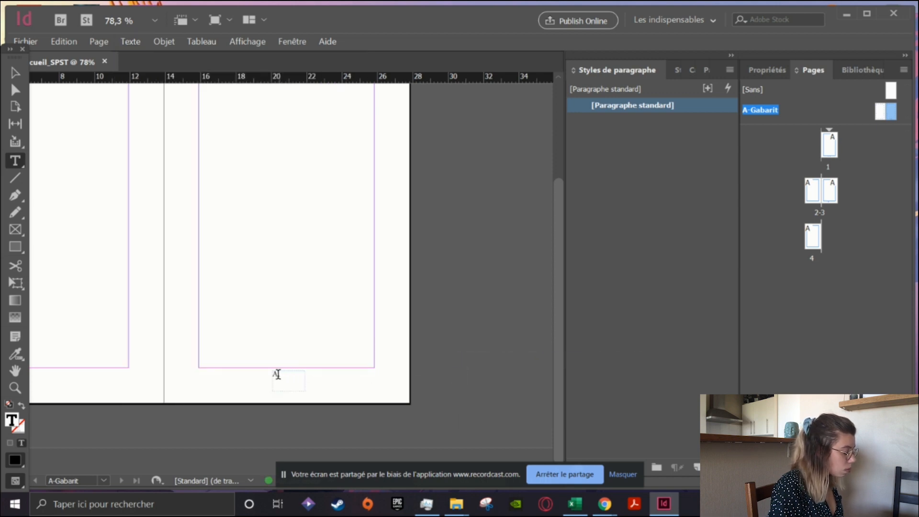
- Set the page number marker's font to DCC - Ash Regular and its leading to 15 pt
{"action": "left_click_drag", "start_coordinate": [281, 374], "coordinate": [272, 374]}
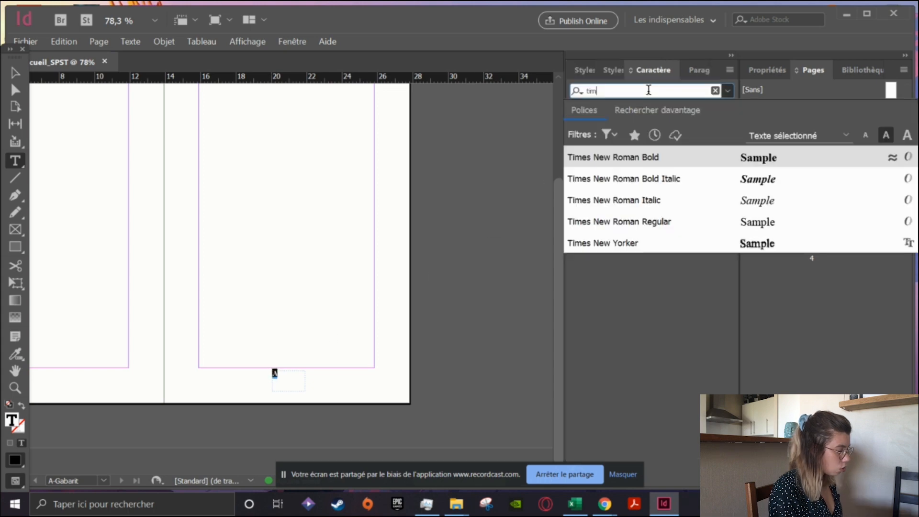
{"action": "key", "text": "BackSpace"}
{"action": "key", "text": "BackSpace"}
{"action": "key", "text": "BackSpace"}
{"action": "left_click", "coordinate": [649, 160]}
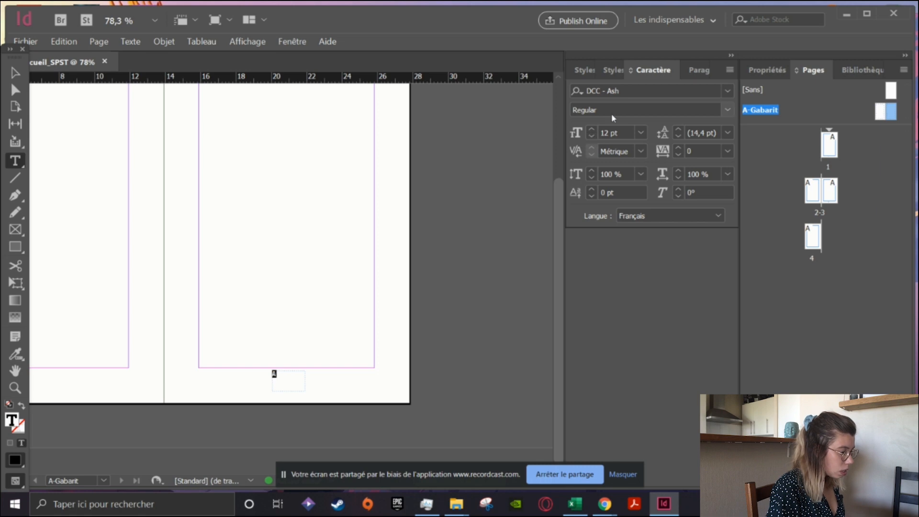
{"action": "left_click", "coordinate": [680, 130]}
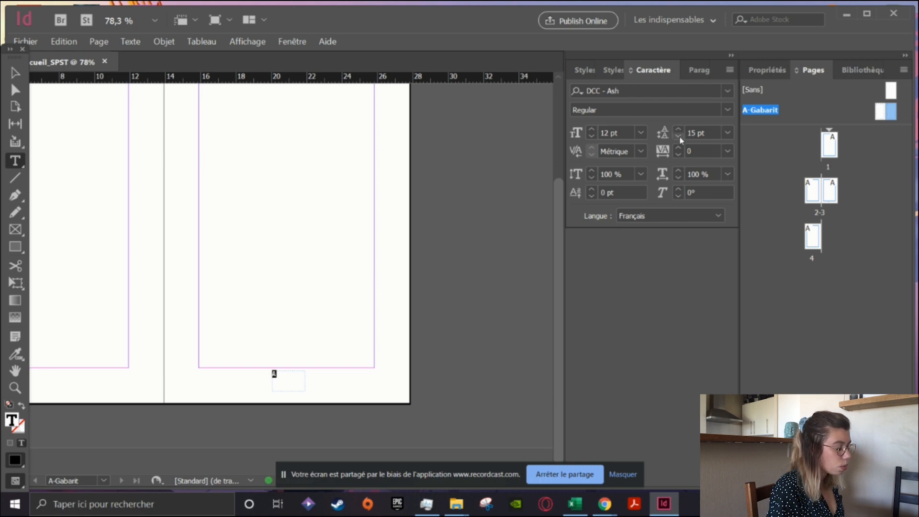
- Centre the page number marker in its frame using justification with the last line centred, and duplicate the frame
{"action": "left_click", "coordinate": [698, 73]}
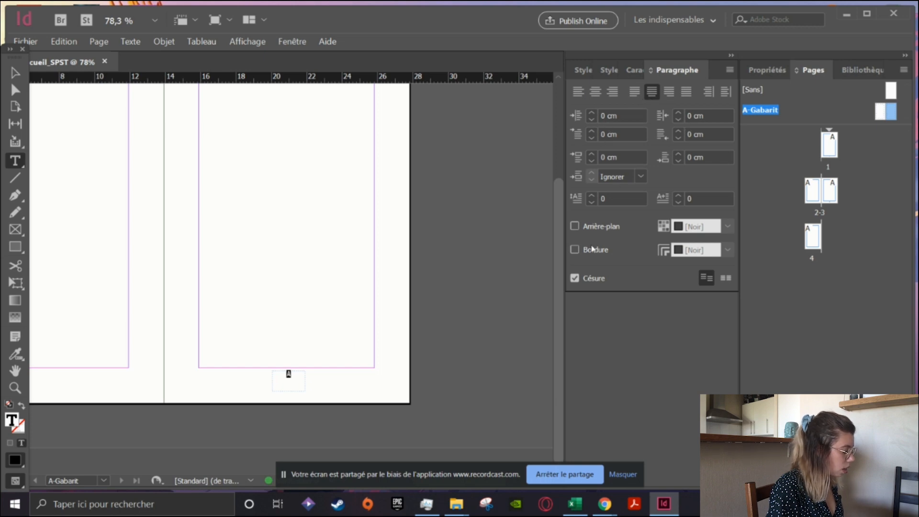
{"action": "left_click", "coordinate": [15, 72]}
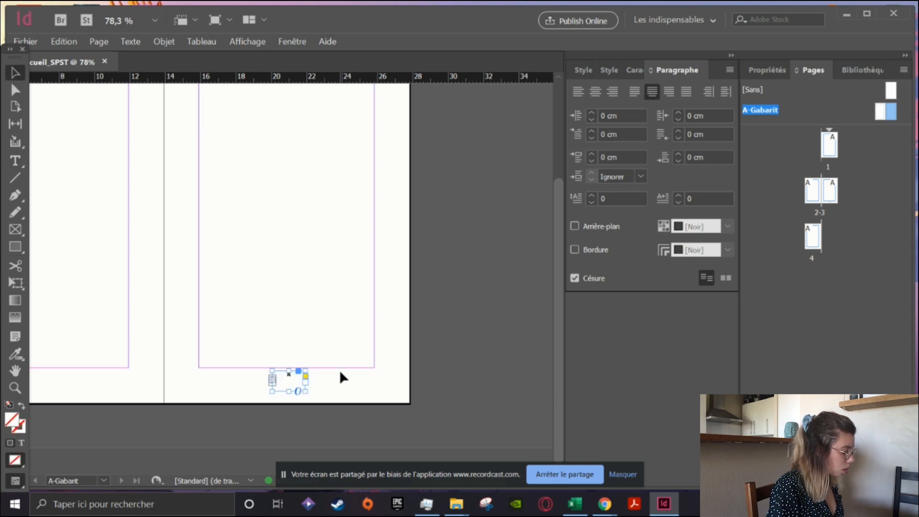
{"action": "left_click", "coordinate": [341, 373]}
{"action": "left_click", "coordinate": [293, 378]}
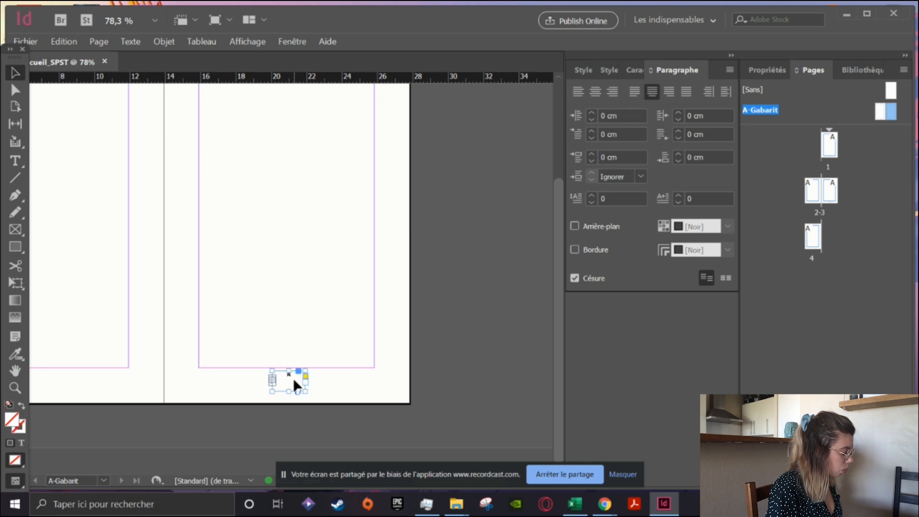
{"action": "key", "text": "ctrl+v"}
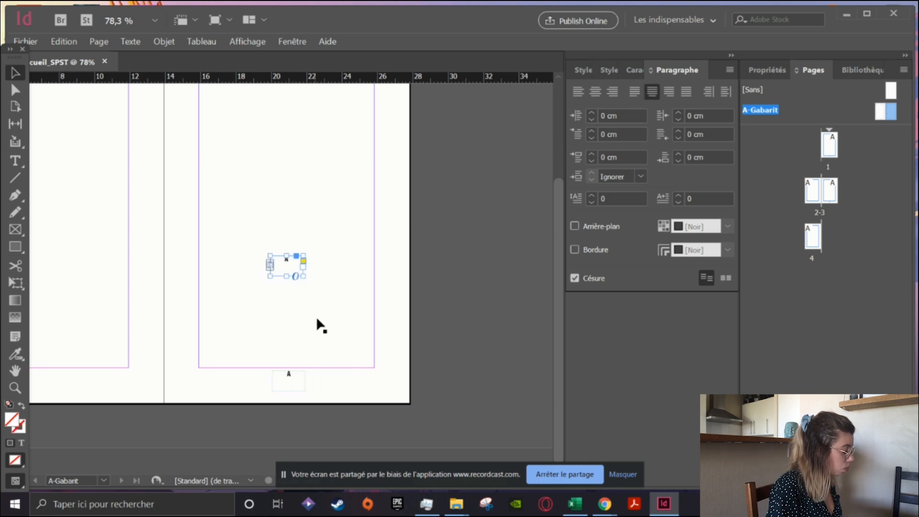
- Place the copied page number frame centred below the bottom margin of the left A-Gabarit page and fine-tune both frames' positions
{"action": "left_click_drag", "start_coordinate": [282, 267], "coordinate": [98, 318]}
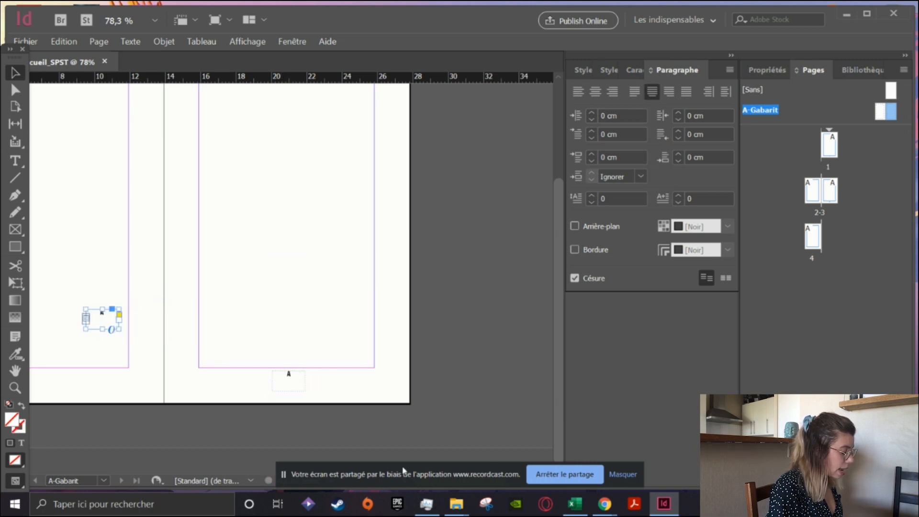
{"action": "left_click", "coordinate": [623, 475]}
{"action": "left_click_drag", "start_coordinate": [431, 481], "coordinate": [405, 486]}
{"action": "left_click_drag", "start_coordinate": [277, 318], "coordinate": [217, 388]}
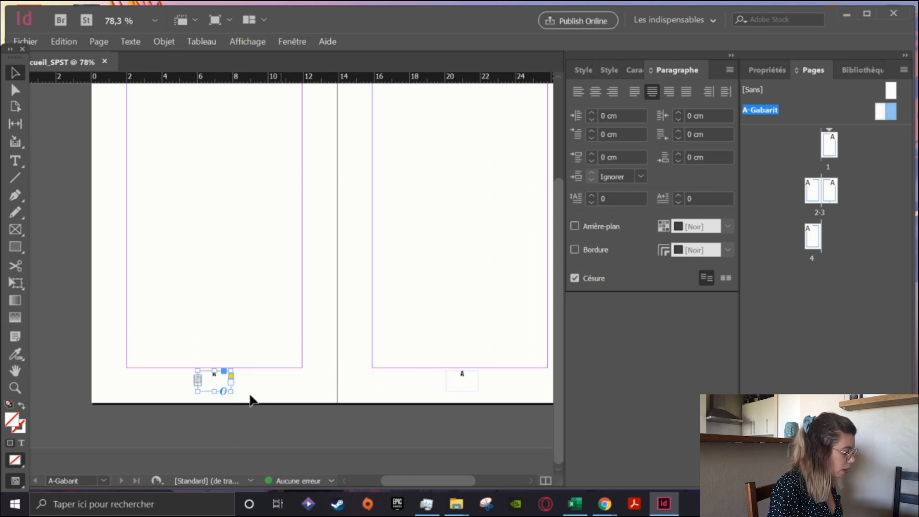
{"action": "left_click_drag", "start_coordinate": [211, 381], "coordinate": [211, 384]}
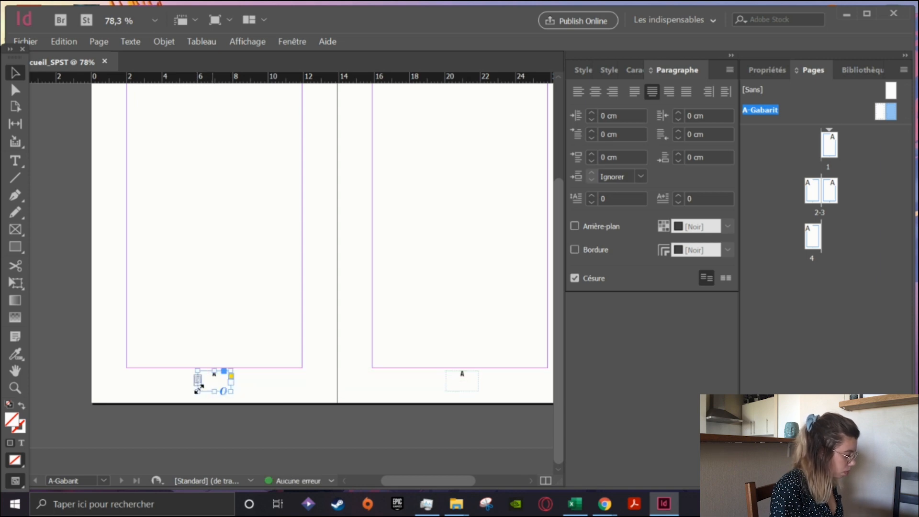
{"action": "left_click_drag", "start_coordinate": [213, 374], "coordinate": [211, 379]}
{"action": "left_click_drag", "start_coordinate": [466, 375], "coordinate": [467, 382]}
{"action": "scroll", "coordinate": [304, 368], "scroll_direction": "up", "scroll_amount": 2}
{"action": "scroll", "coordinate": [304, 368], "scroll_direction": "down", "scroll_amount": 2}
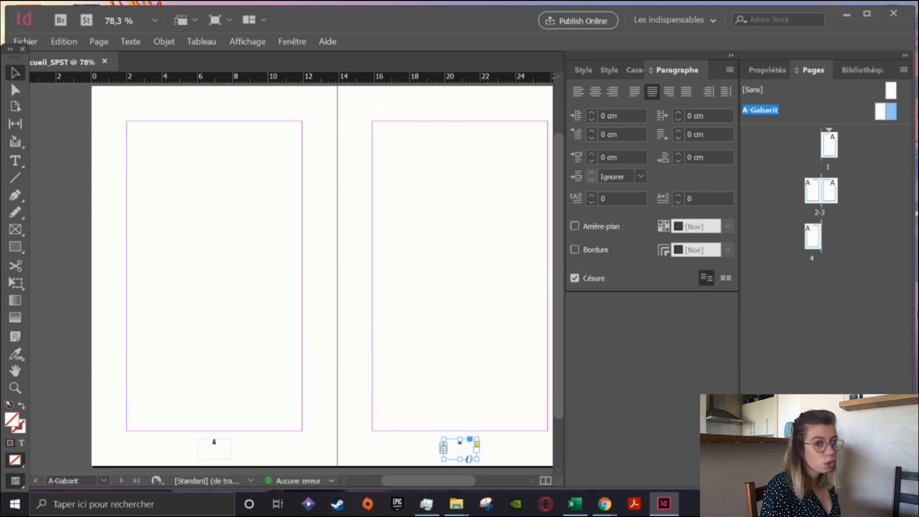
- Check the page numbers at the foot of page 1 and spread 2-3
{"action": "double_click", "coordinate": [830, 144]}
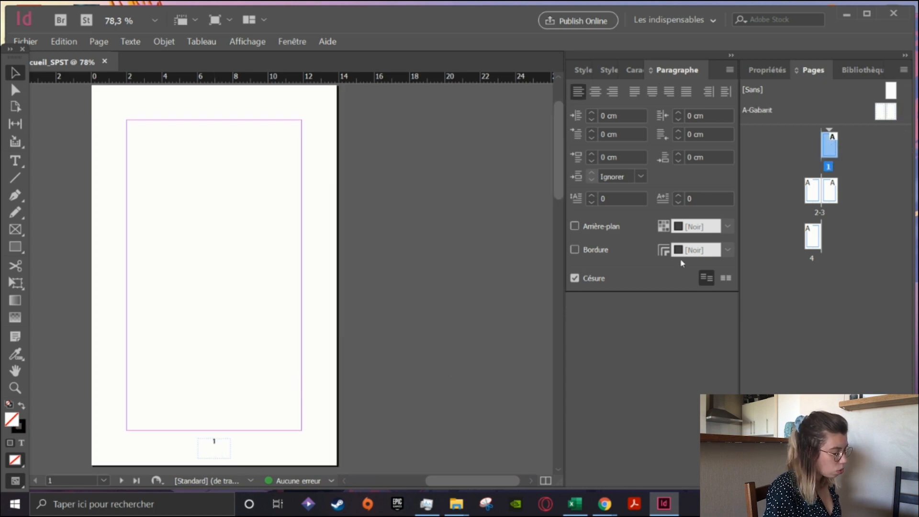
{"action": "double_click", "coordinate": [833, 196]}
{"action": "scroll", "coordinate": [434, 301], "scroll_direction": "down", "scroll_amount": 3}
{"action": "scroll", "coordinate": [435, 378], "scroll_direction": "up", "scroll_amount": 3}
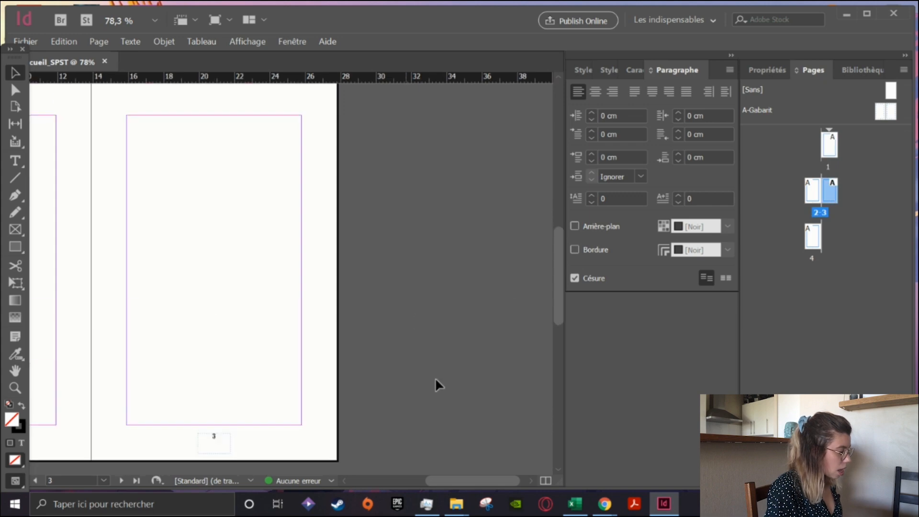
{"action": "left_click_drag", "start_coordinate": [486, 480], "coordinate": [461, 479]}
{"action": "scroll", "coordinate": [435, 361], "scroll_direction": "up", "scroll_amount": 5}
{"action": "scroll", "coordinate": [435, 364], "scroll_direction": "up", "scroll_amount": 3}
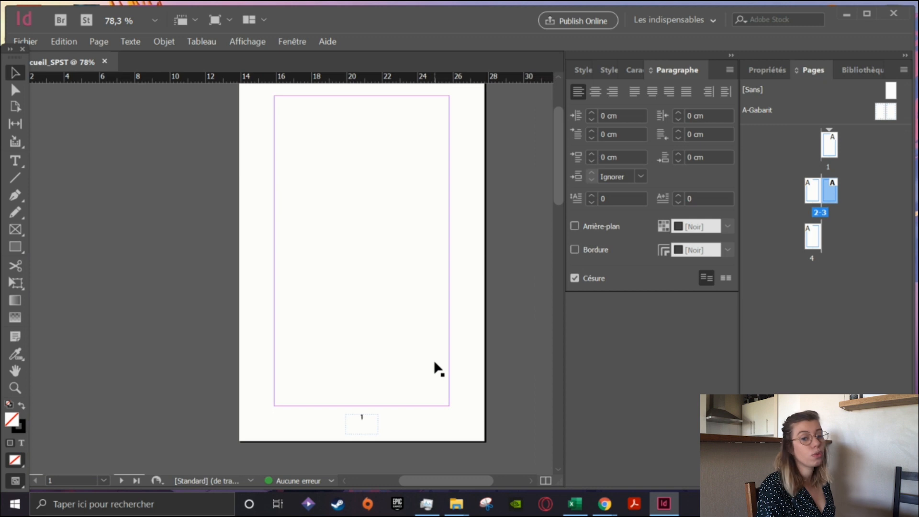
{"action": "scroll", "coordinate": [434, 363], "scroll_direction": "up", "scroll_amount": 1}
{"action": "scroll", "coordinate": [435, 363], "scroll_direction": "down", "scroll_amount": 1}
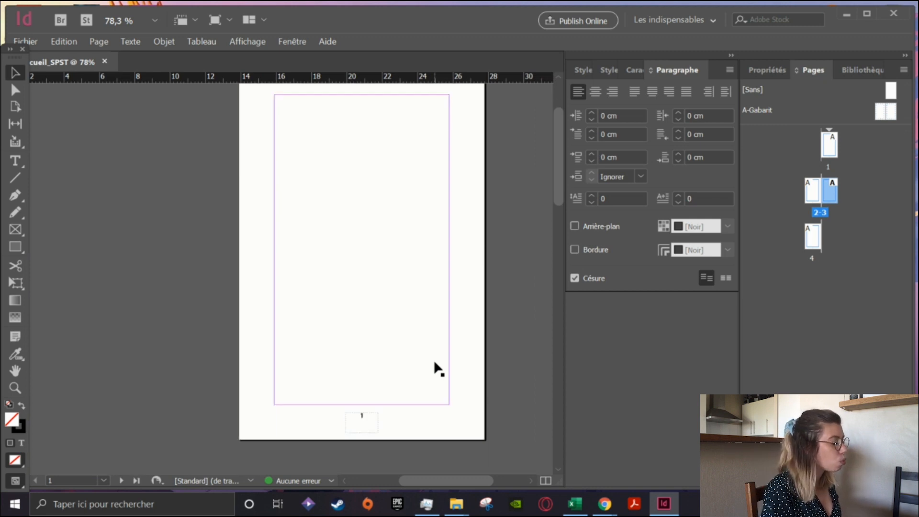
{"action": "scroll", "coordinate": [435, 363], "scroll_direction": "up", "scroll_amount": 1}
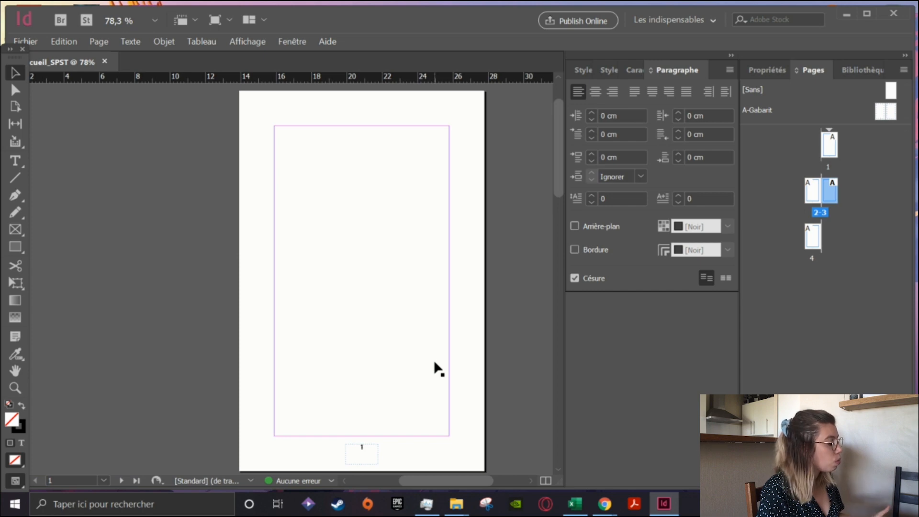
{"action": "scroll", "coordinate": [435, 362], "scroll_direction": "down", "scroll_amount": 5}
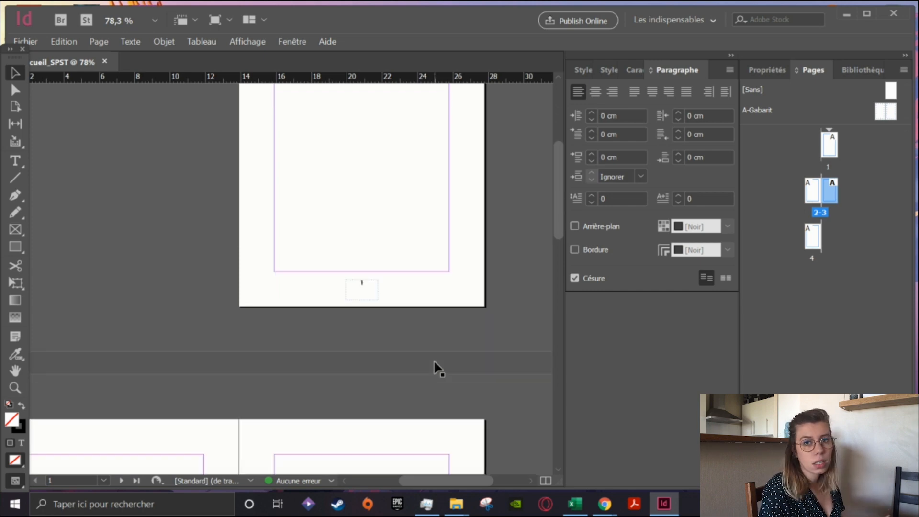
{"action": "scroll", "coordinate": [434, 363], "scroll_direction": "down", "scroll_amount": 2}
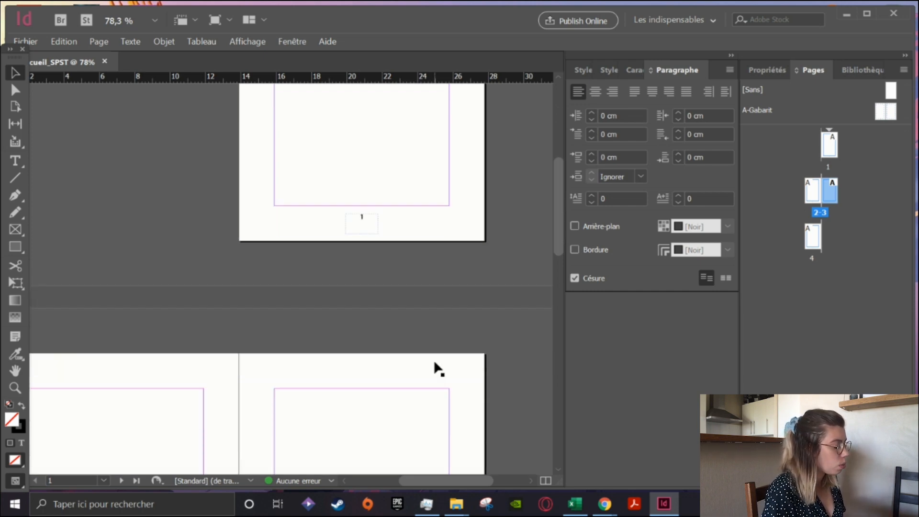
{"action": "scroll", "coordinate": [434, 360], "scroll_direction": "up", "scroll_amount": 7}
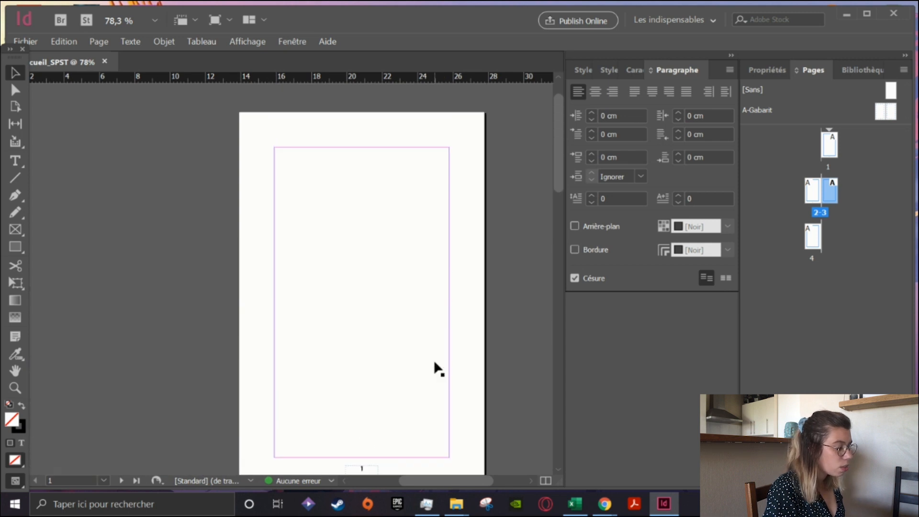
- Apply the [Sans] master to pages 1 to 4 so they carry no page numbers
{"action": "left_click", "coordinate": [891, 91]}
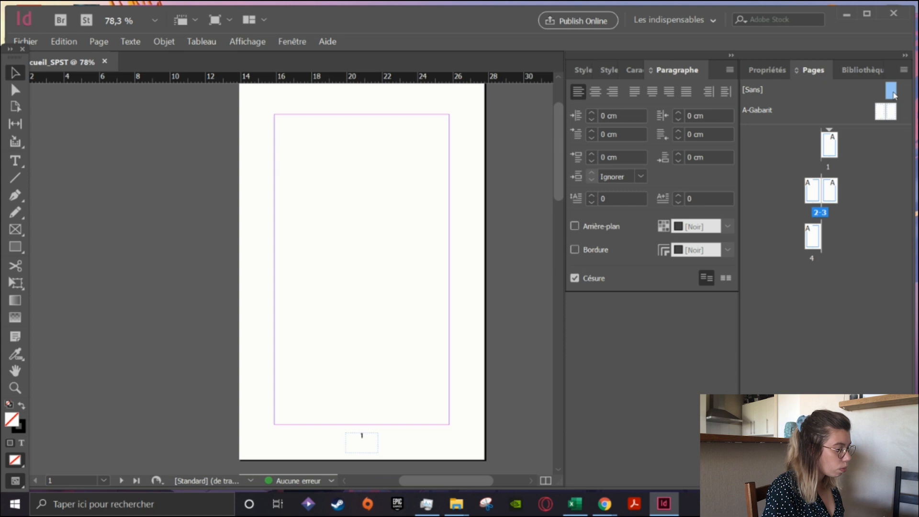
{"action": "double_click", "coordinate": [893, 92]}
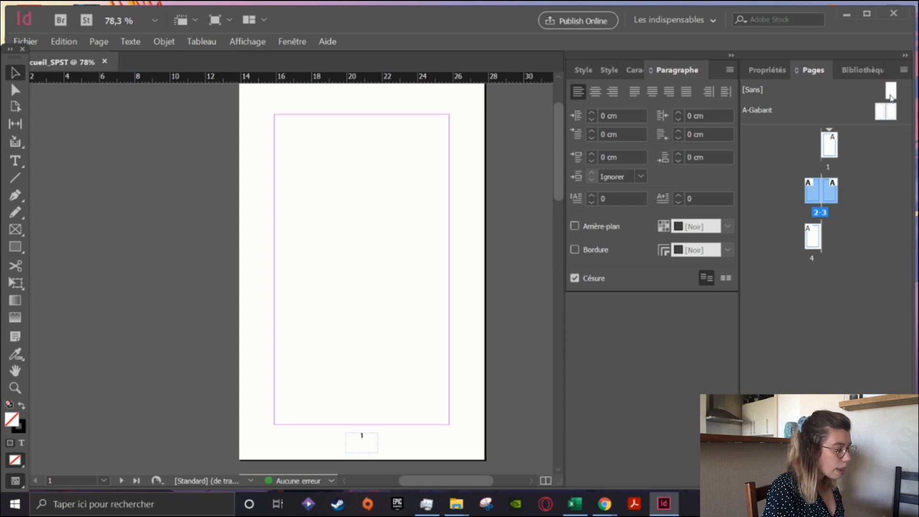
{"action": "mouse_move", "coordinate": [892, 97]}
{"action": "left_mouse_down"}
{"action": "mouse_move", "coordinate": [859, 132]}
{"action": "mouse_move", "coordinate": [830, 144]}
{"action": "mouse_move", "coordinate": [873, 123]}
{"action": "mouse_move", "coordinate": [811, 183]}
{"action": "left_mouse_up"}
{"action": "scroll", "coordinate": [349, 358], "scroll_direction": "down", "scroll_amount": 5}
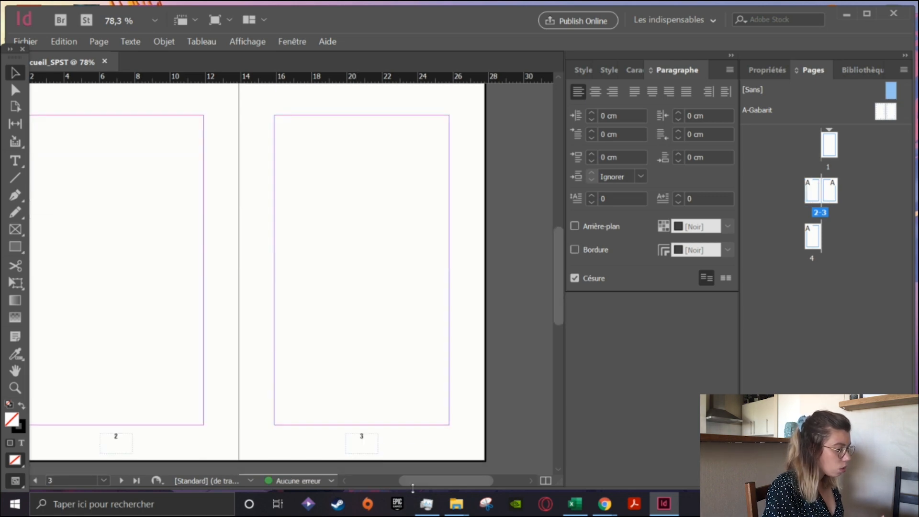
{"action": "left_click_drag", "start_coordinate": [419, 484], "coordinate": [411, 484]}
{"action": "left_click_drag", "start_coordinate": [890, 90], "coordinate": [814, 191]}
{"action": "left_click_drag", "start_coordinate": [890, 89], "coordinate": [812, 232]}
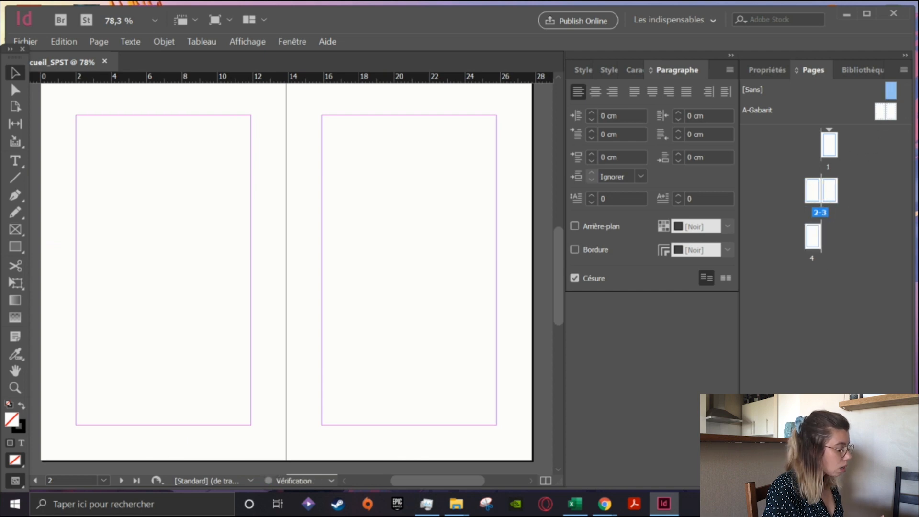
{"action": "scroll", "coordinate": [293, 416], "scroll_direction": "down", "scroll_amount": 6}
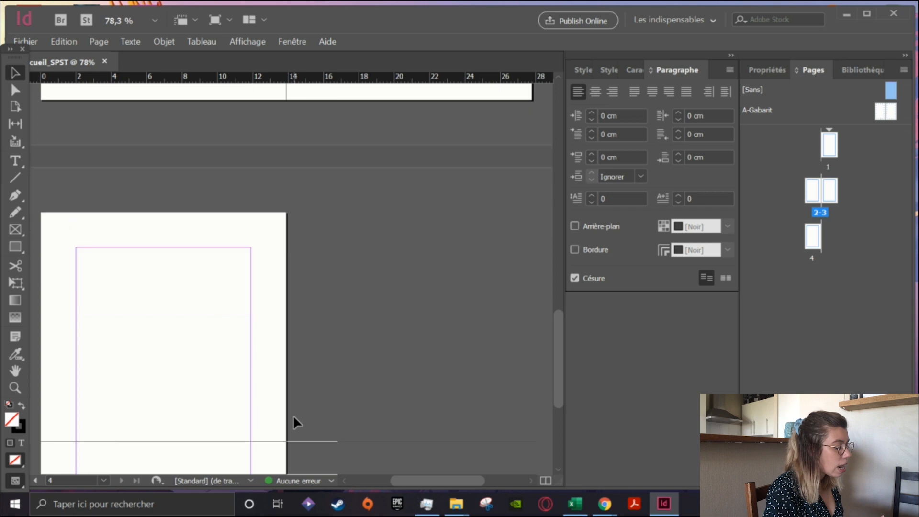
{"action": "scroll", "coordinate": [458, 415], "scroll_direction": "up", "scroll_amount": 6}
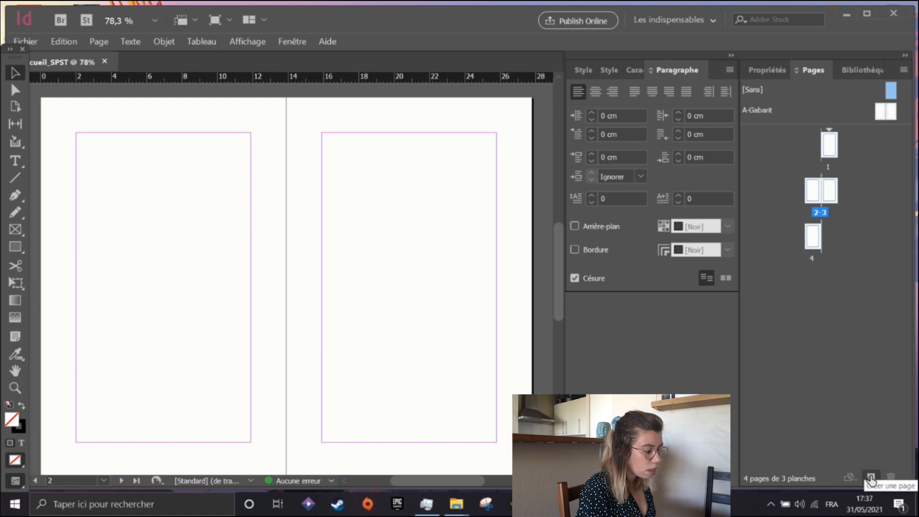
- Add two pages after page 2 and apply the A-Gabarit master to page 5
{"action": "left_click", "coordinate": [871, 479]}
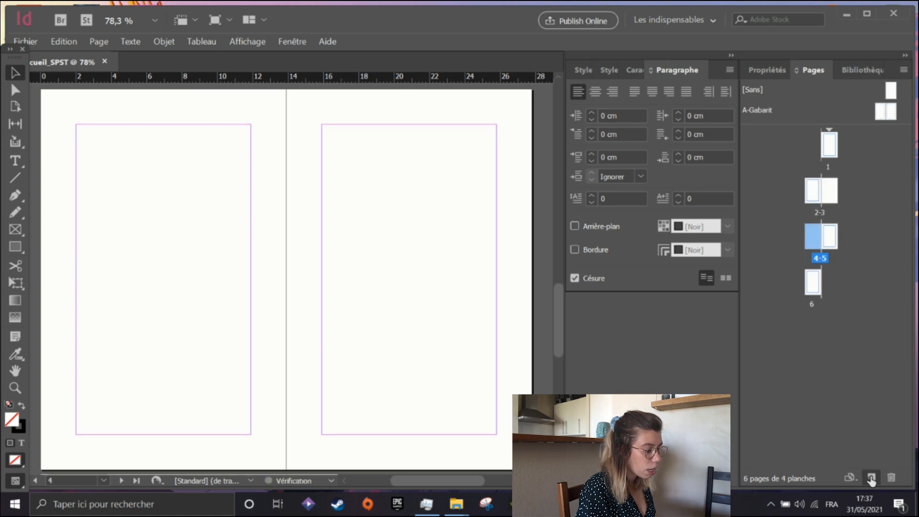
{"action": "double_click", "coordinate": [833, 236]}
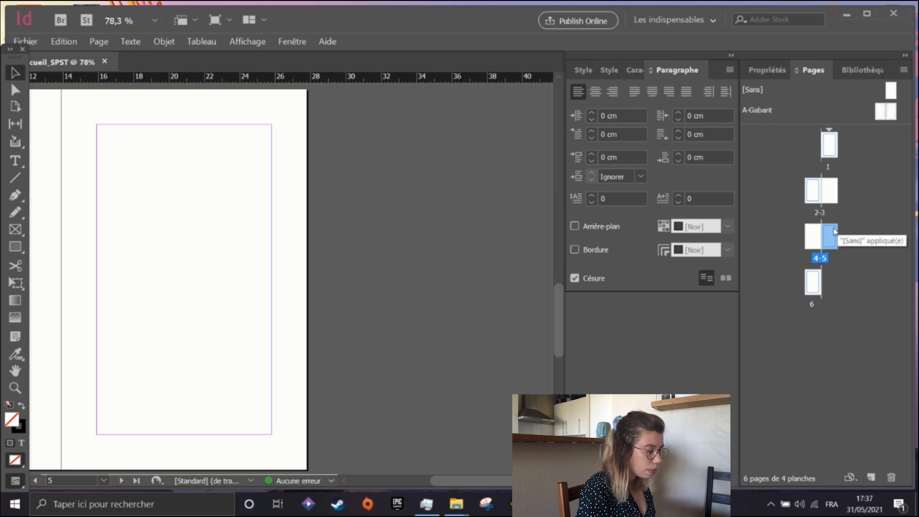
{"action": "left_click", "coordinate": [892, 112]}
{"action": "left_click_drag", "start_coordinate": [892, 112], "coordinate": [830, 238]}
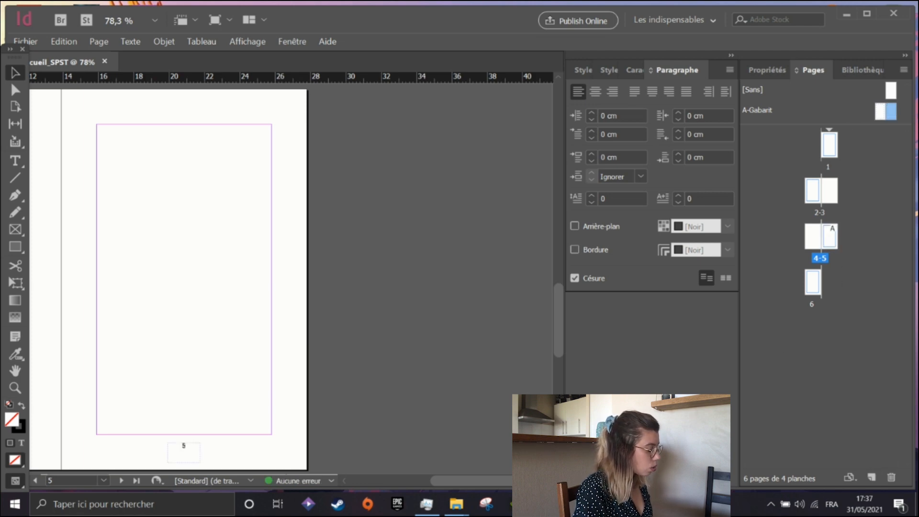
{"action": "left_click_drag", "start_coordinate": [497, 484], "coordinate": [488, 484]}
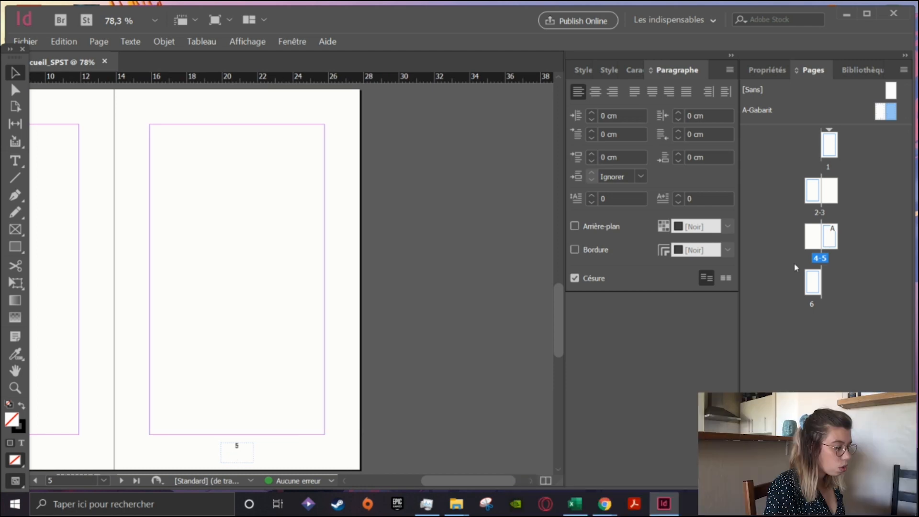
- Open the A-Gabarit master and draw a text frame about 5 cm wide, centred above the left page's top margin
{"action": "double_click", "coordinate": [890, 113]}
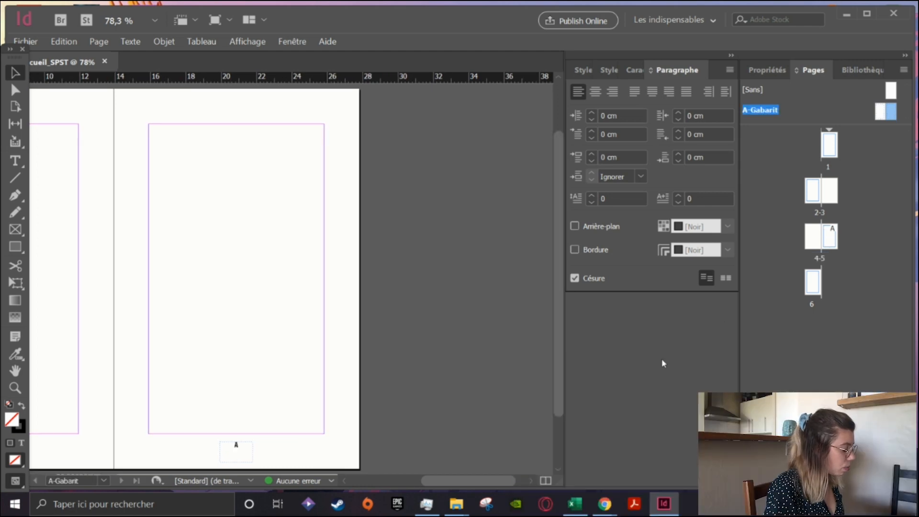
{"action": "left_click_drag", "start_coordinate": [464, 479], "coordinate": [437, 479]}
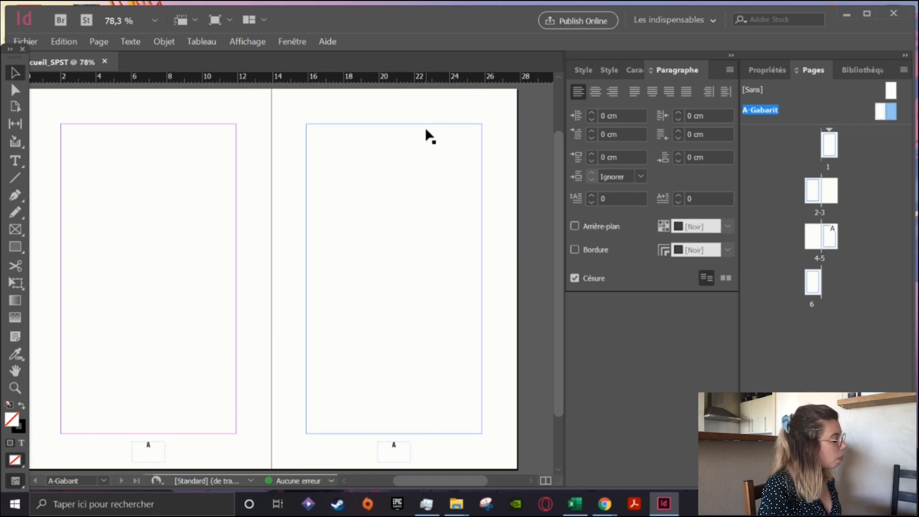
{"action": "left_click", "coordinate": [14, 164]}
{"action": "left_click_drag", "start_coordinate": [105, 103], "coordinate": [194, 124]}
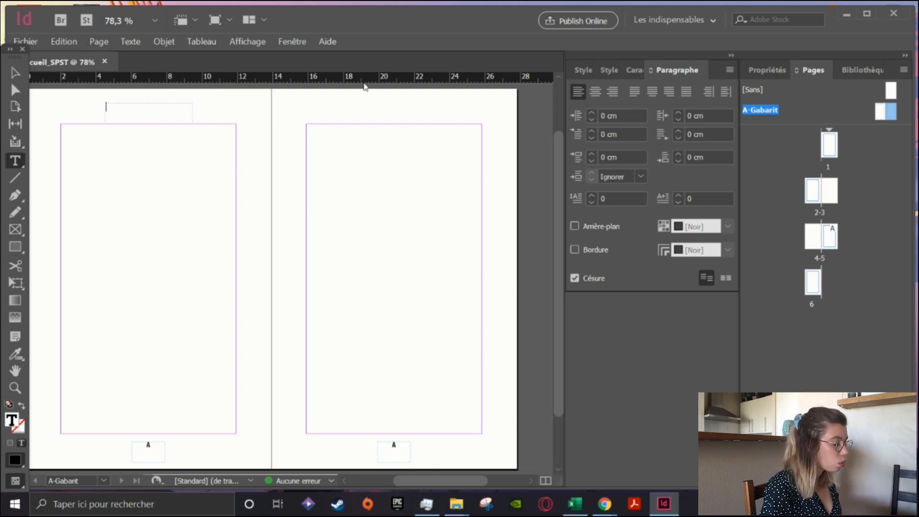
- Set the new header frame's font to DCC - Ash Regular and justify its text with the last line centred
{"action": "left_click", "coordinate": [633, 77]}
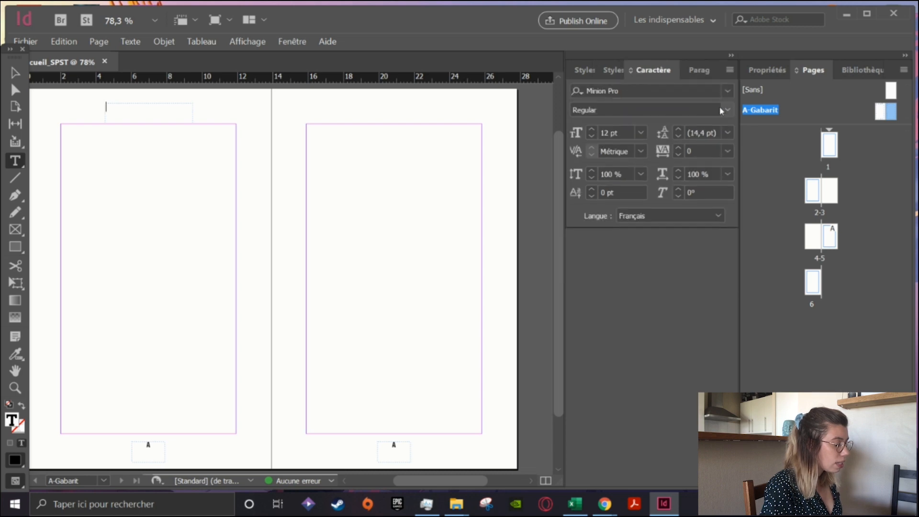
{"action": "left_click", "coordinate": [641, 90]}
{"action": "type", "text": "dcc"}
{"action": "key", "text": "Return"}
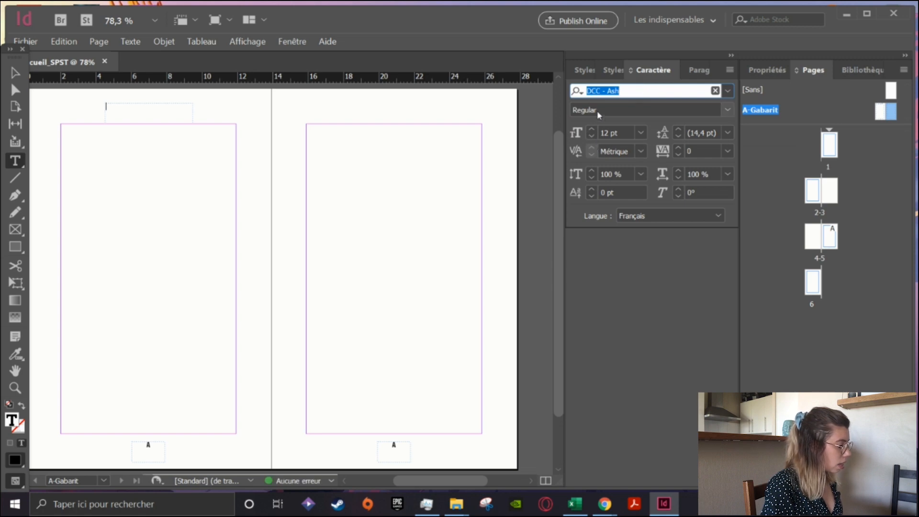
{"action": "left_click", "coordinate": [699, 70]}
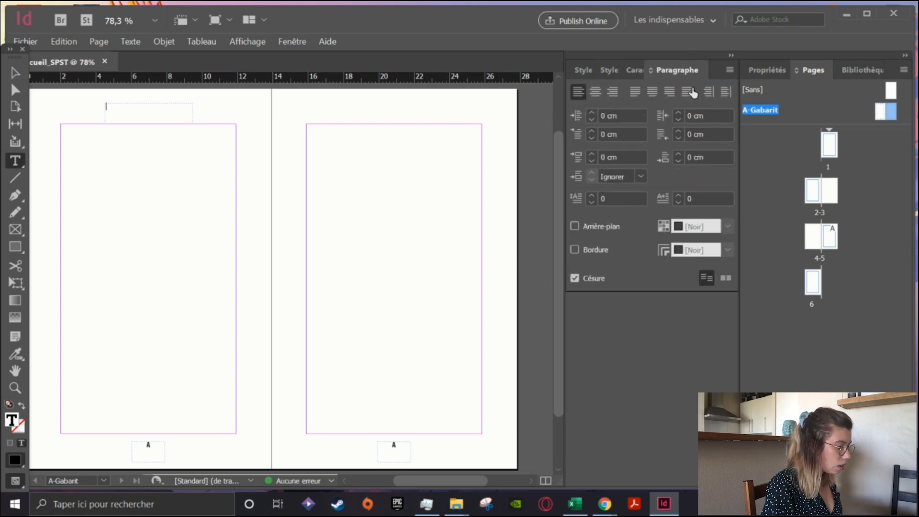
{"action": "left_click", "coordinate": [653, 94]}
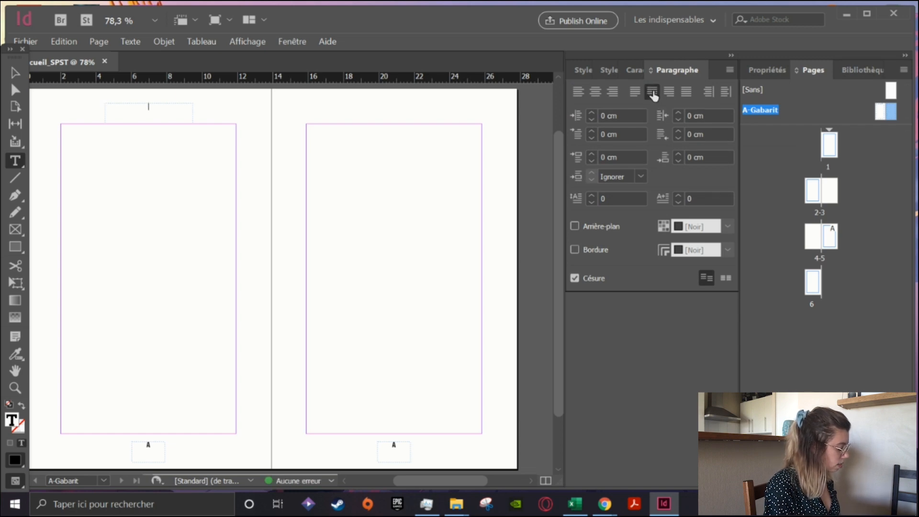
{"action": "type", "text": "SP"}
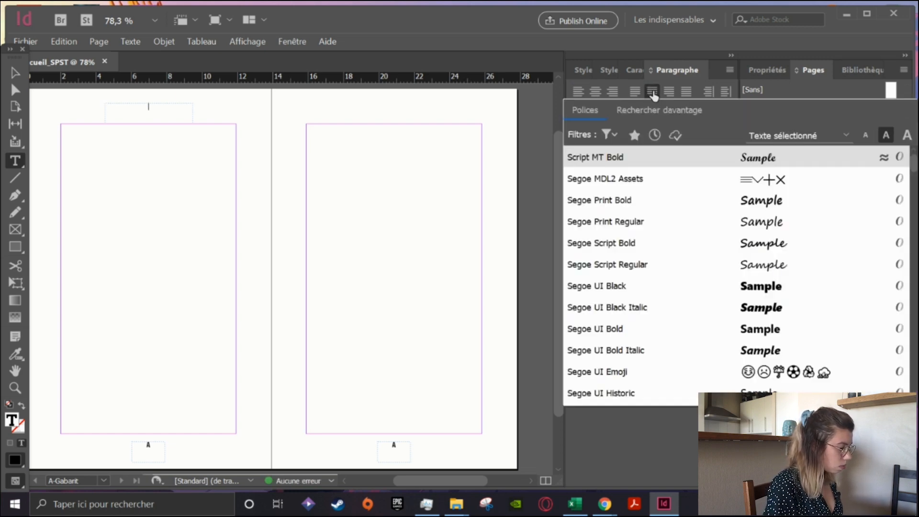
{"action": "key", "text": "Escape"}
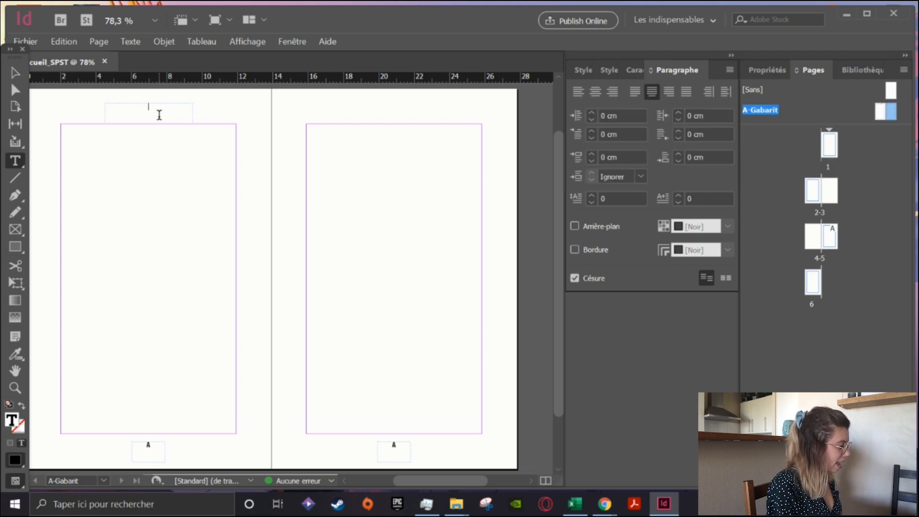
- Enter SIX PIEDS SOUS TERRE in the left page's header and place a copy of the frame above the right page's top margin
{"action": "type", "text": "SIX PIEDS SOUS TERRE"}
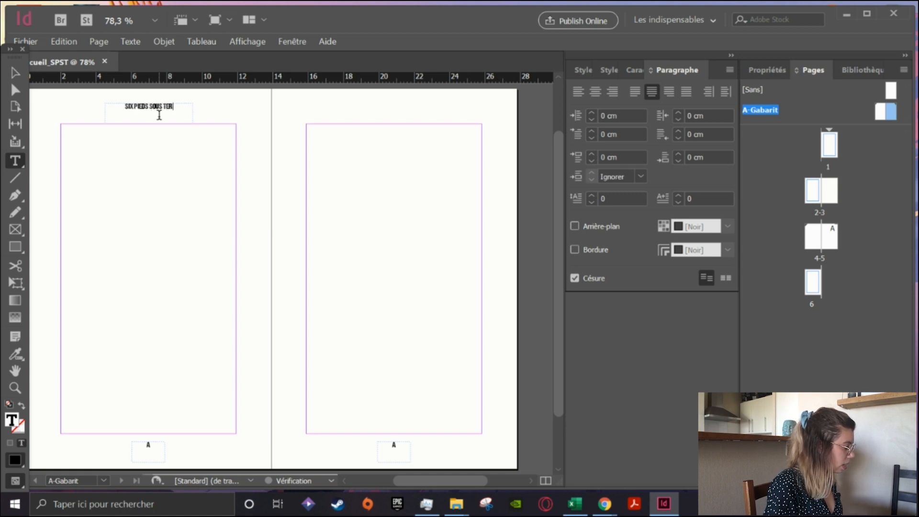
{"action": "left_click", "coordinate": [19, 76]}
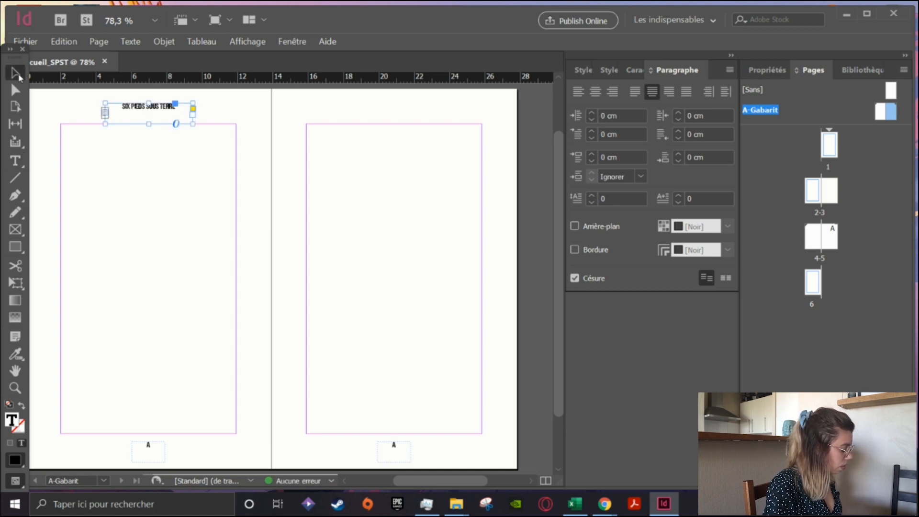
{"action": "key", "text": "ctrl+c"}
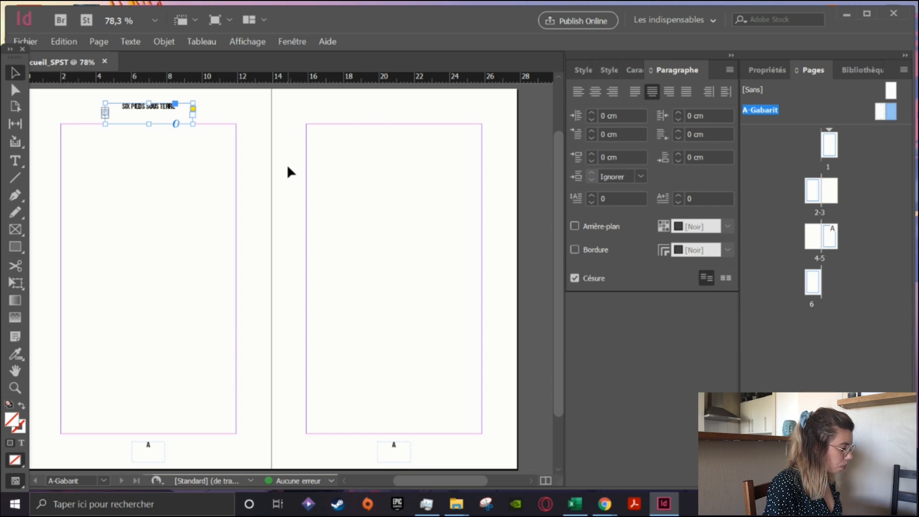
{"action": "key", "text": "ctrl+v"}
{"action": "left_click_drag", "start_coordinate": [315, 266], "coordinate": [413, 120]}
- Replace the text of the right page's header with L'ÉPREUVE
{"action": "left_click", "coordinate": [14, 161]}
{"action": "triple_click", "coordinate": [400, 106]}
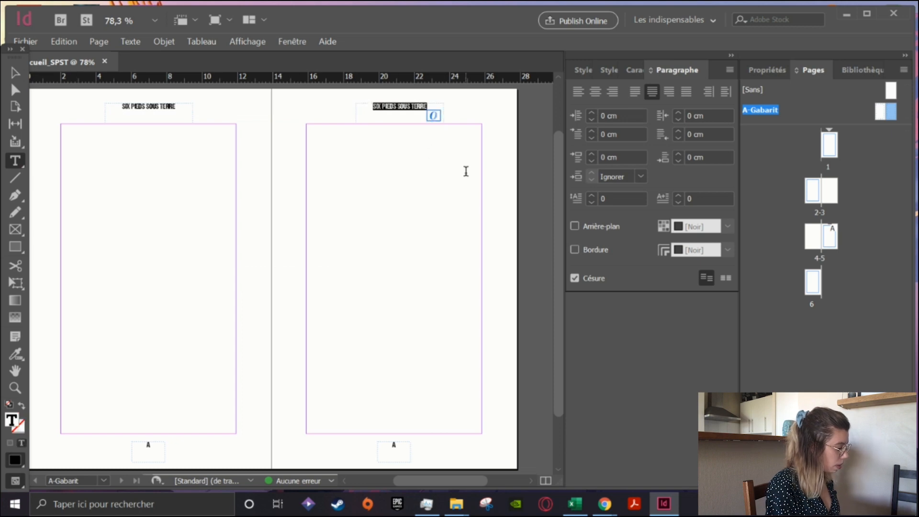
{"action": "type", "text": "L"}
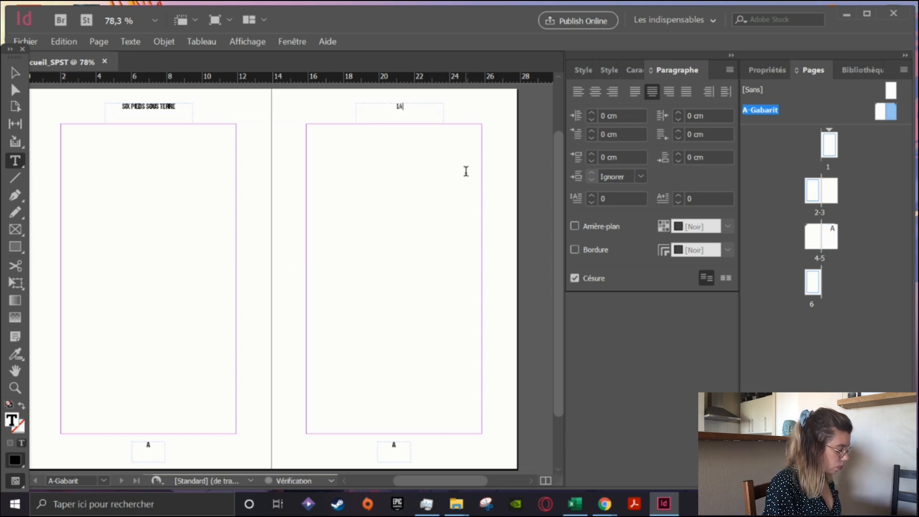
{"action": "type", "text": "'E"}
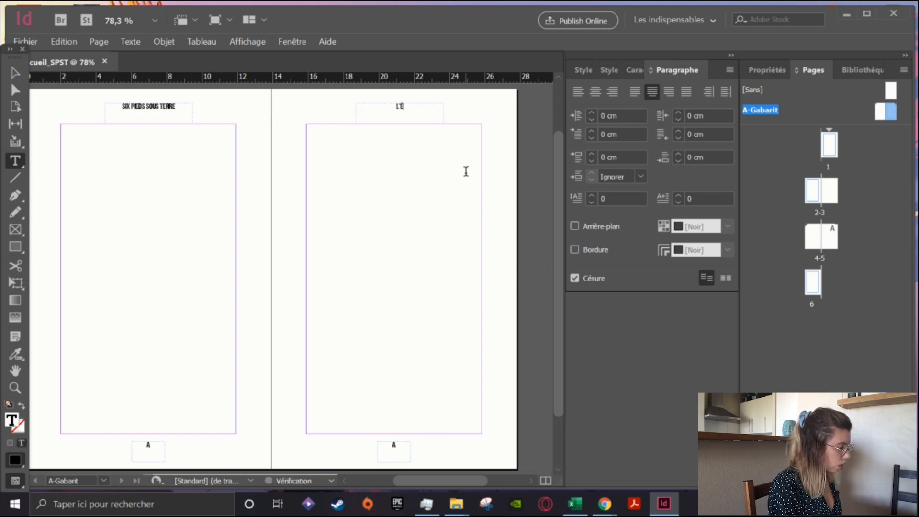
{"action": "type", "text": "ÉPREUVE"}
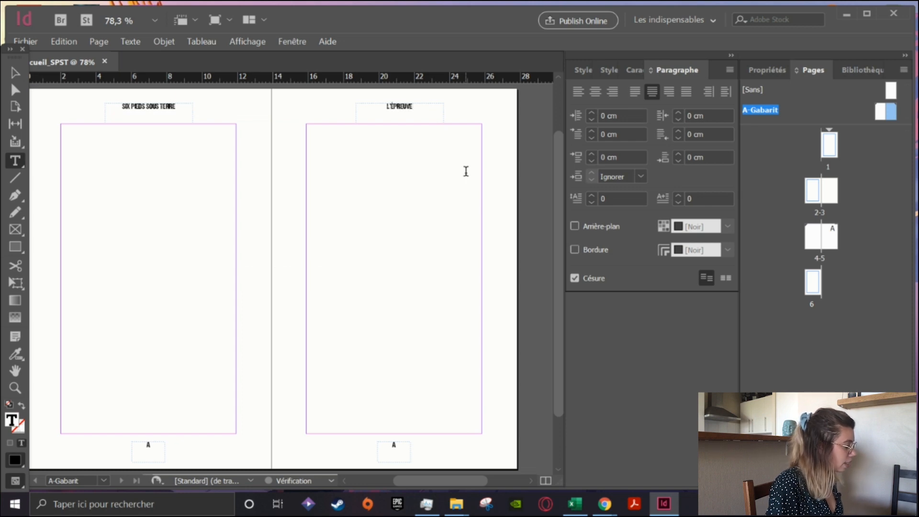
- Move both header frames slightly down, at matching heights, so they sit closer to the text area on each master page
{"action": "left_click", "coordinate": [15, 73]}
{"action": "left_click_drag", "start_coordinate": [162, 113], "coordinate": [165, 122]}
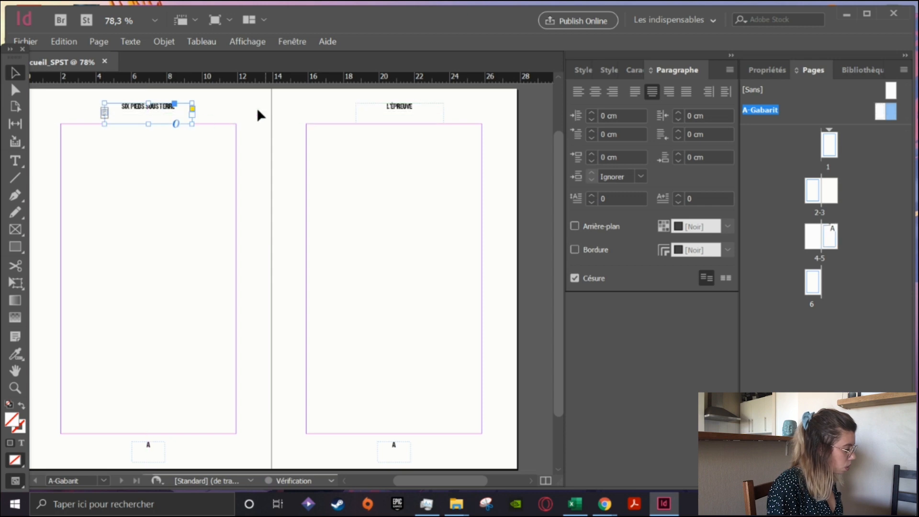
{"action": "key", "text": "Down"}
{"action": "key", "text": "Down"}
{"action": "key", "text": "Down"}
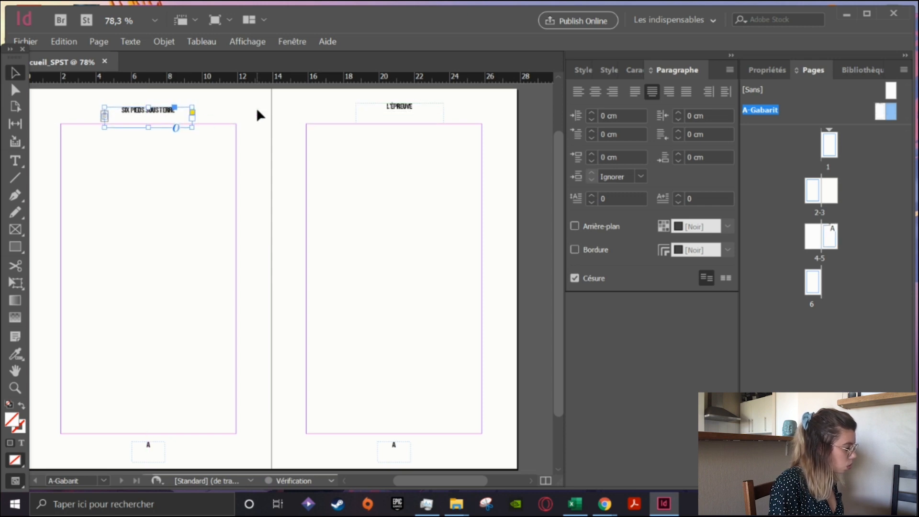
{"action": "left_click", "coordinate": [429, 115]}
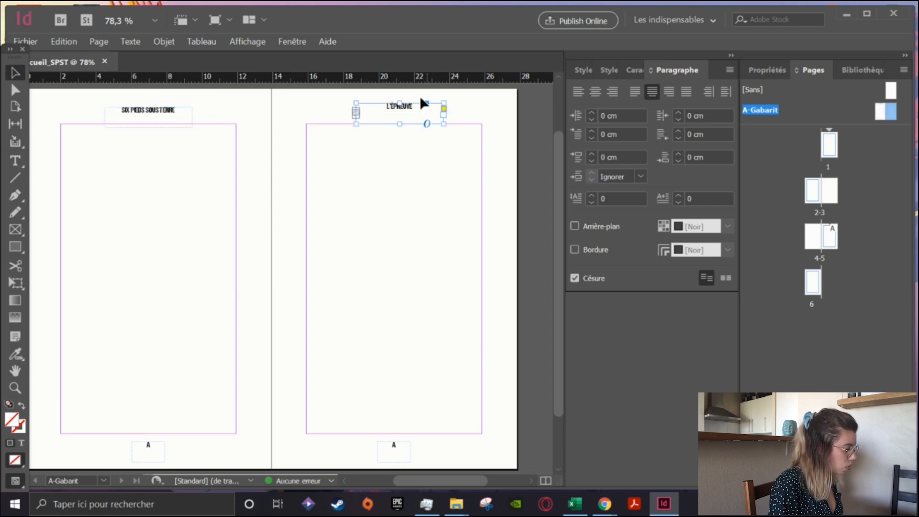
{"action": "left_click_drag", "start_coordinate": [414, 109], "coordinate": [413, 118]}
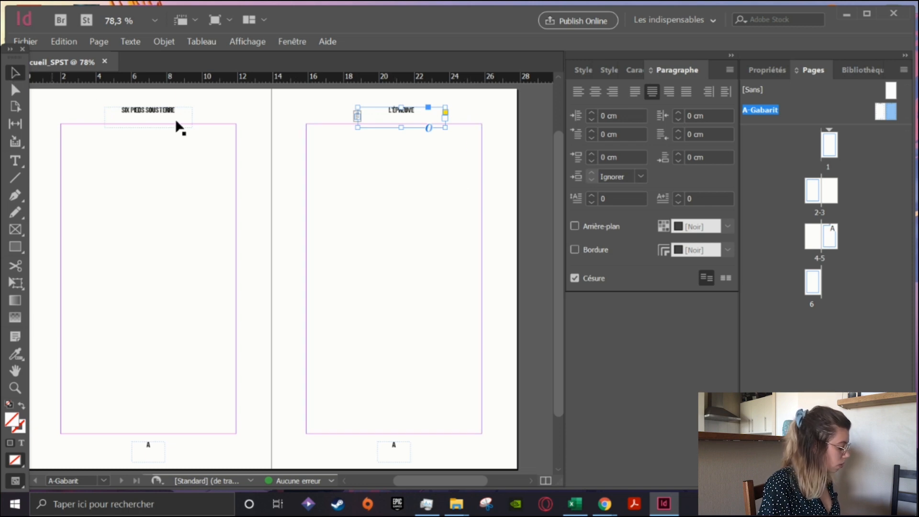
{"action": "left_click", "coordinate": [496, 136]}
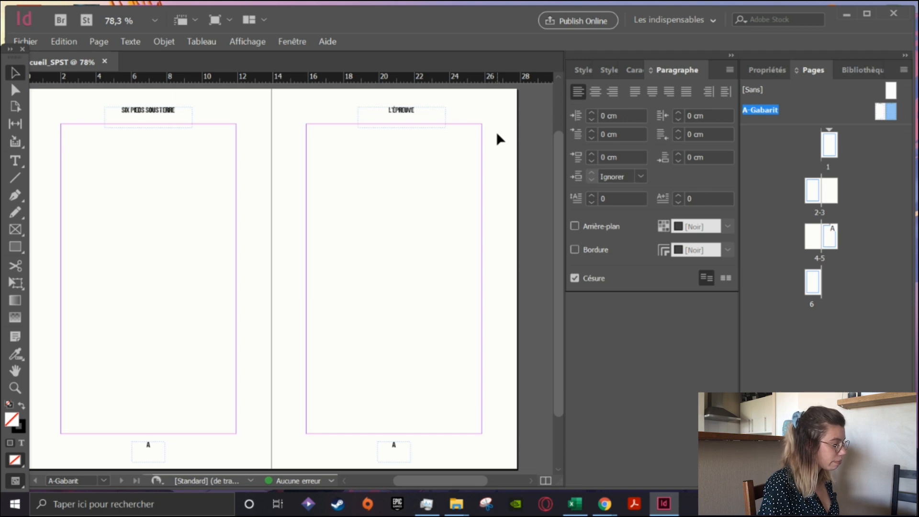
- Preview the master spread without guides and recentre the L'ÉPREUVE header over the right page's text area
{"action": "key", "text": "w"}
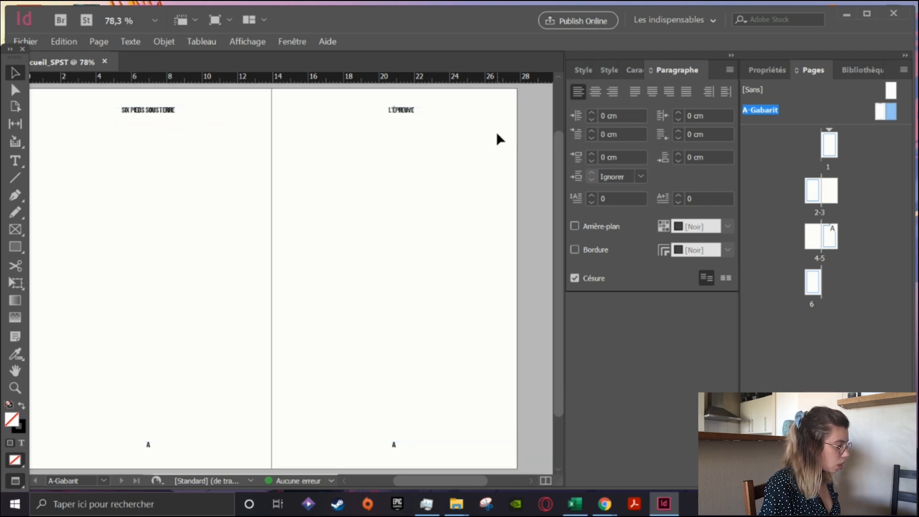
{"action": "key", "text": "w"}
{"action": "left_click", "coordinate": [415, 110]}
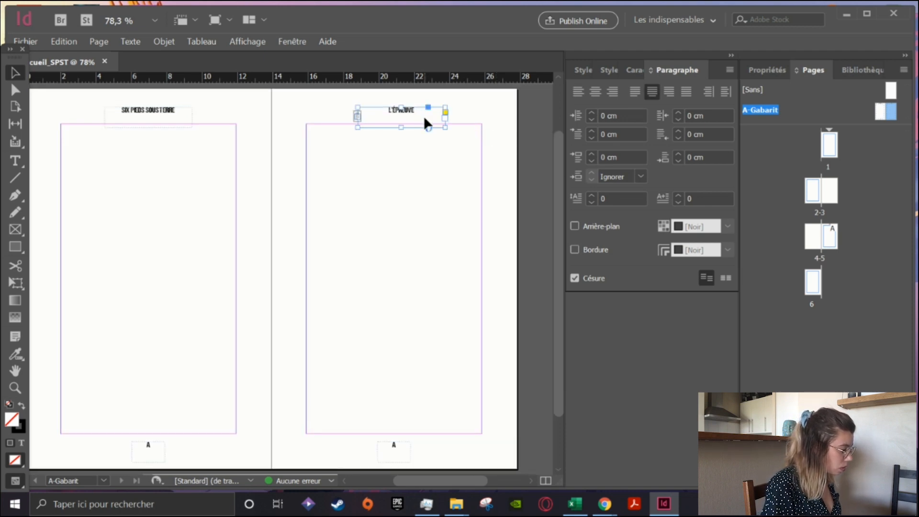
{"action": "left_click_drag", "start_coordinate": [424, 116], "coordinate": [418, 117]}
{"action": "mouse_move", "coordinate": [153, 120]}
{"action": "left_mouse_down"}
{"action": "mouse_move", "coordinate": [154, 132]}
{"action": "mouse_move", "coordinate": [152, 121]}
{"action": "left_mouse_up"}
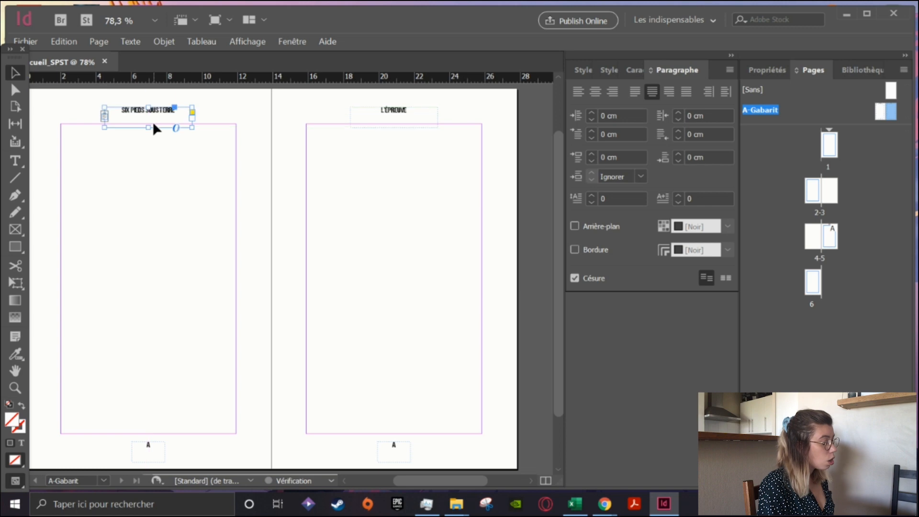
{"action": "left_click", "coordinate": [414, 210]}
{"action": "scroll", "coordinate": [496, 219], "scroll_direction": "down", "scroll_amount": 2}
{"action": "scroll", "coordinate": [496, 218], "scroll_direction": "up", "scroll_amount": 2}
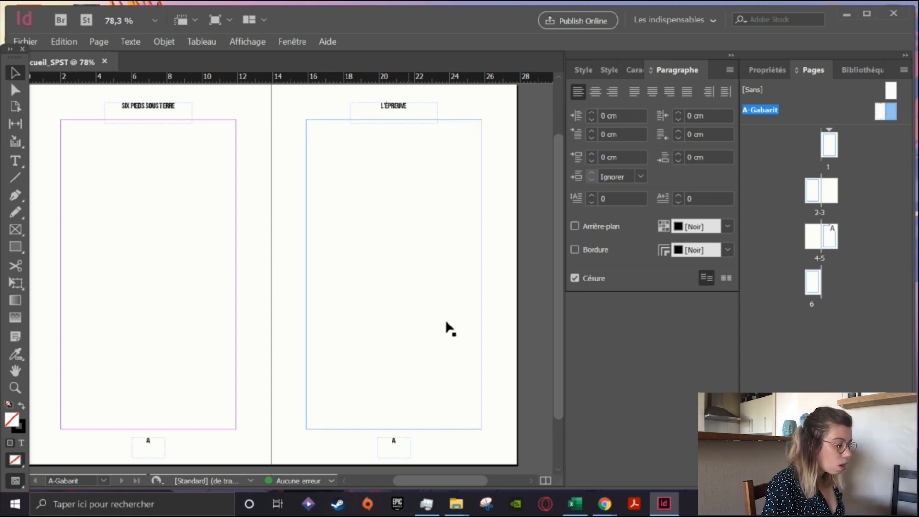
- Import Shaoran-LÉpreuve-vdef.docx with import options shown, keeping its styles and page breaks, and autoflow it from page 5's top-left margin corner
{"action": "double_click", "coordinate": [834, 240]}
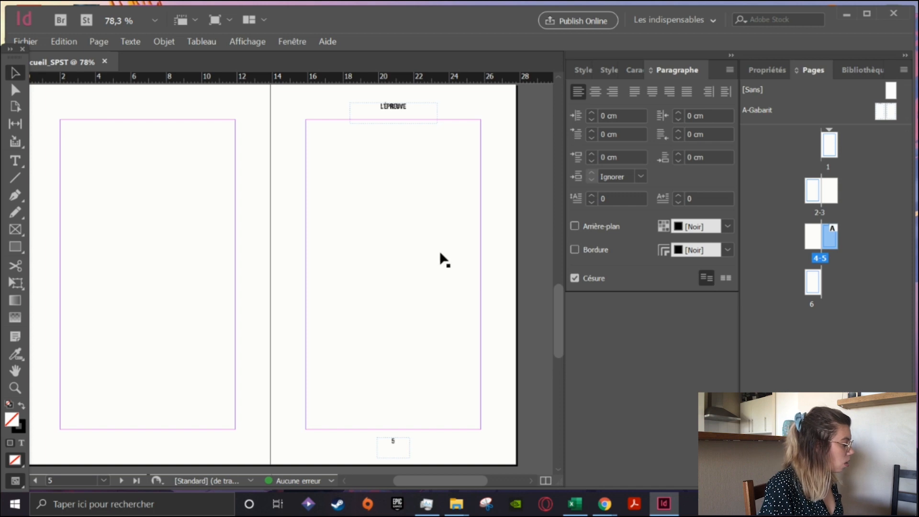
{"action": "left_click", "coordinate": [34, 43]}
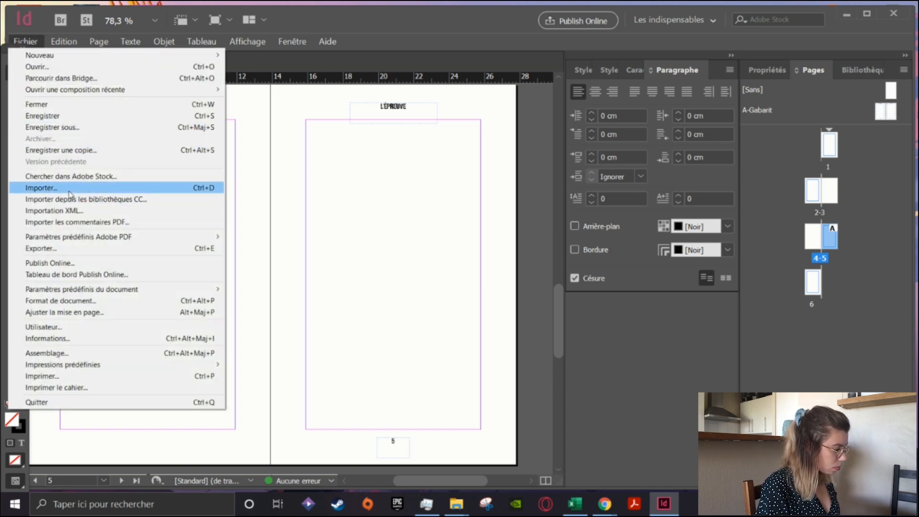
{"action": "left_click", "coordinate": [69, 191]}
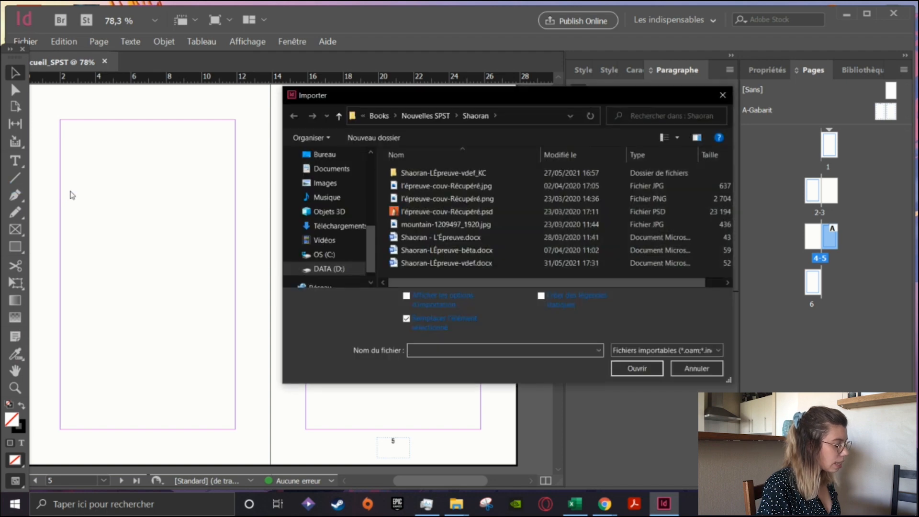
{"action": "left_click", "coordinate": [467, 265]}
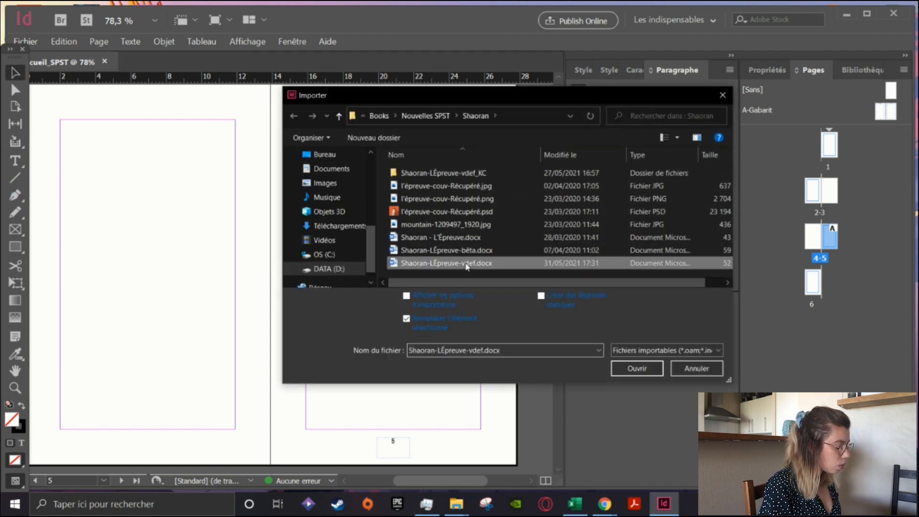
{"action": "left_click", "coordinate": [407, 297]}
{"action": "left_click", "coordinate": [636, 369]}
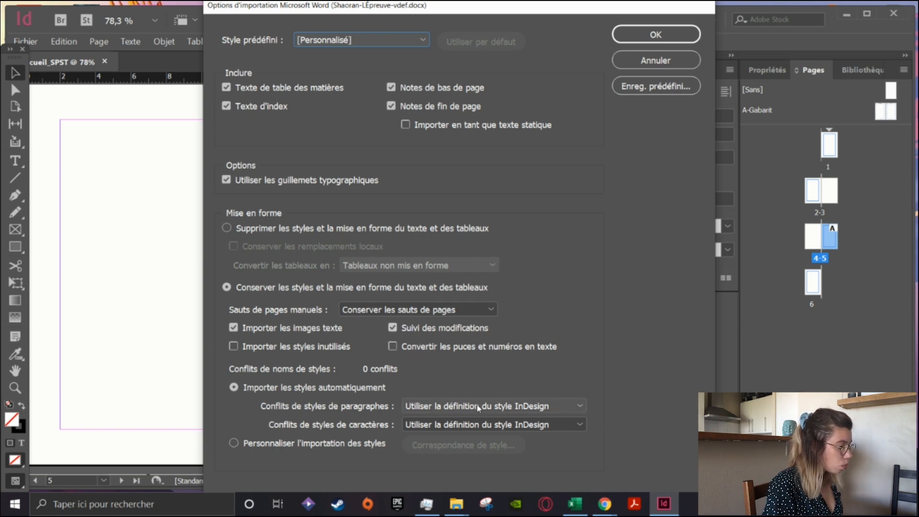
{"action": "left_click", "coordinate": [669, 42]}
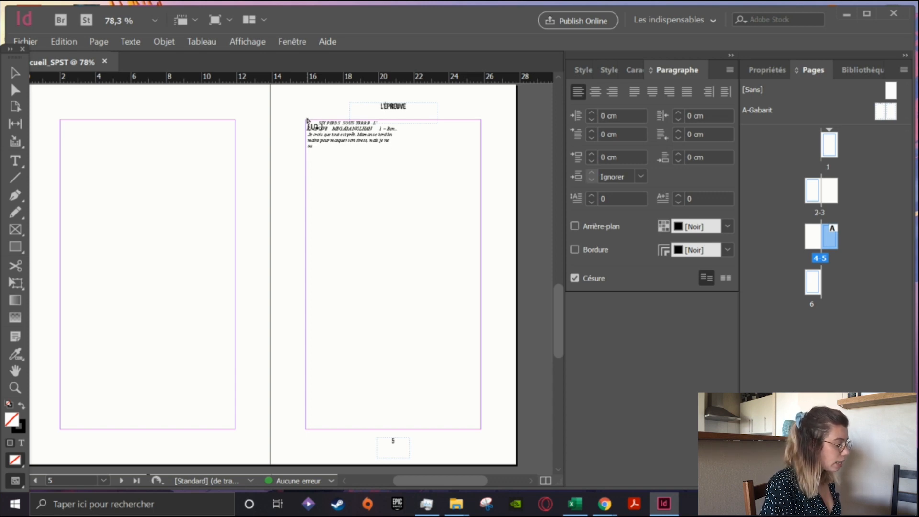
{"action": "left_click", "coordinate": [307, 119], "text": "shift"}
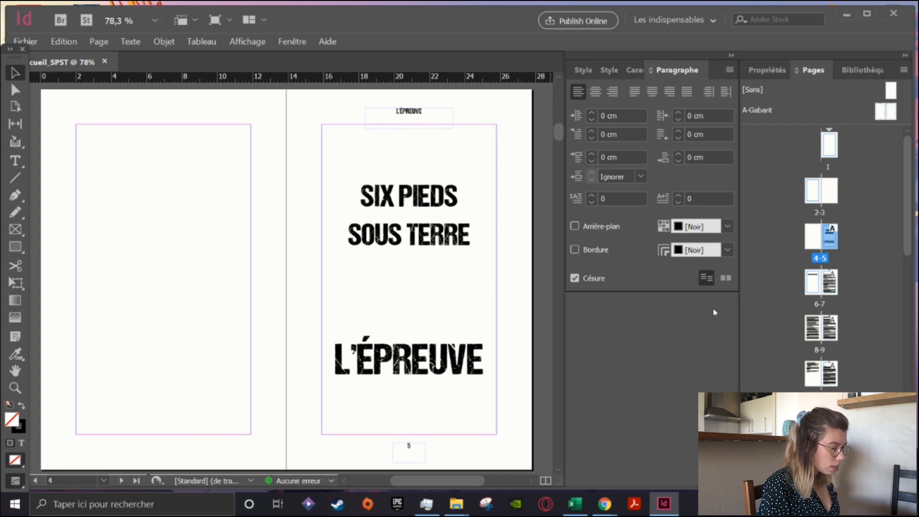
- Check the flowed pages and show the hidden characters in the document
{"action": "scroll", "coordinate": [825, 295], "scroll_direction": "down", "scroll_amount": 2}
{"action": "scroll", "coordinate": [353, 324], "scroll_direction": "down", "scroll_amount": 8}
{"action": "scroll", "coordinate": [409, 207], "scroll_direction": "down", "scroll_amount": 8}
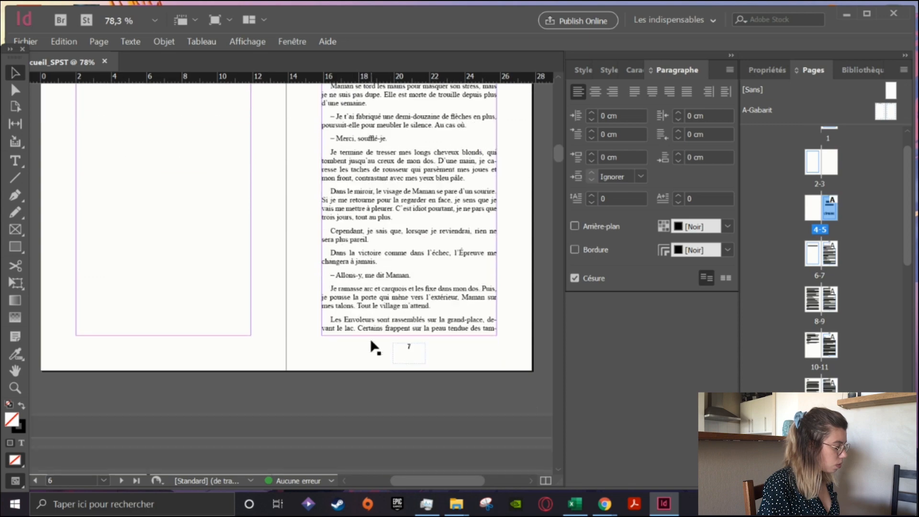
{"action": "scroll", "coordinate": [277, 367], "scroll_direction": "up", "scroll_amount": 15}
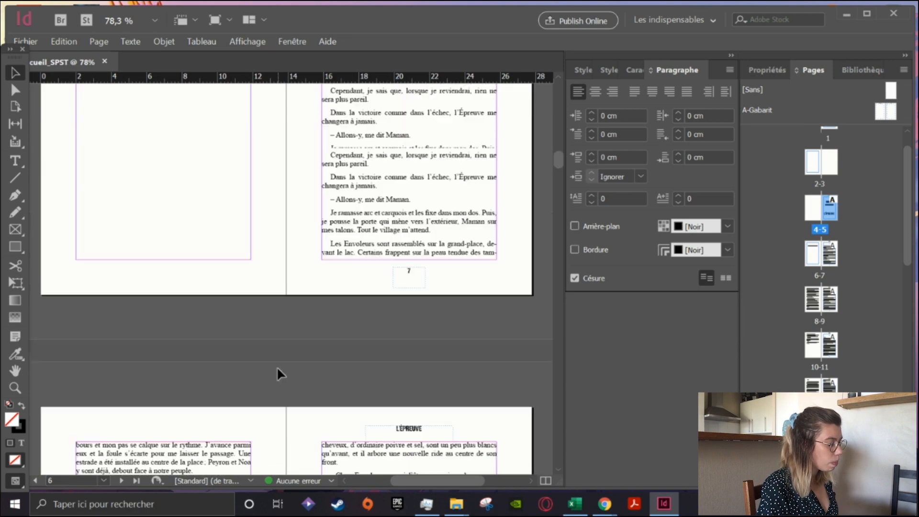
{"action": "scroll", "coordinate": [277, 366], "scroll_direction": "up", "scroll_amount": 12}
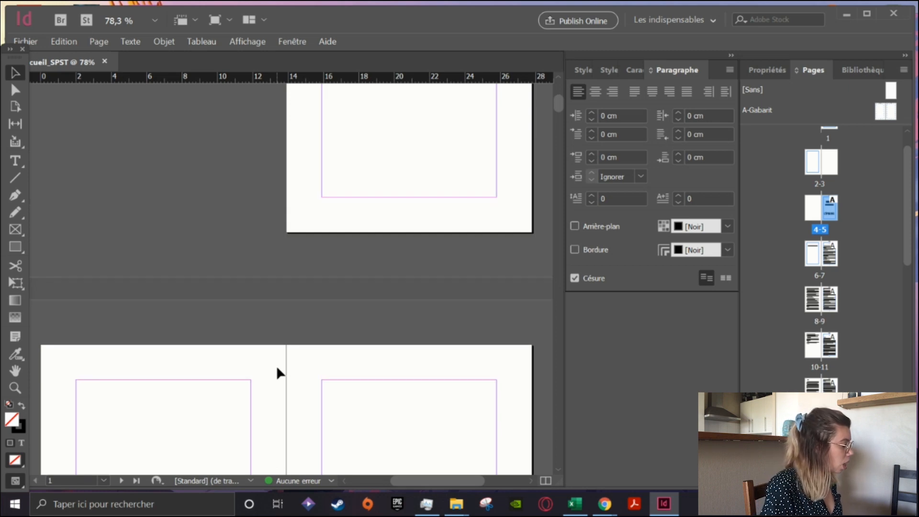
{"action": "scroll", "coordinate": [277, 366], "scroll_direction": "up", "scroll_amount": 5}
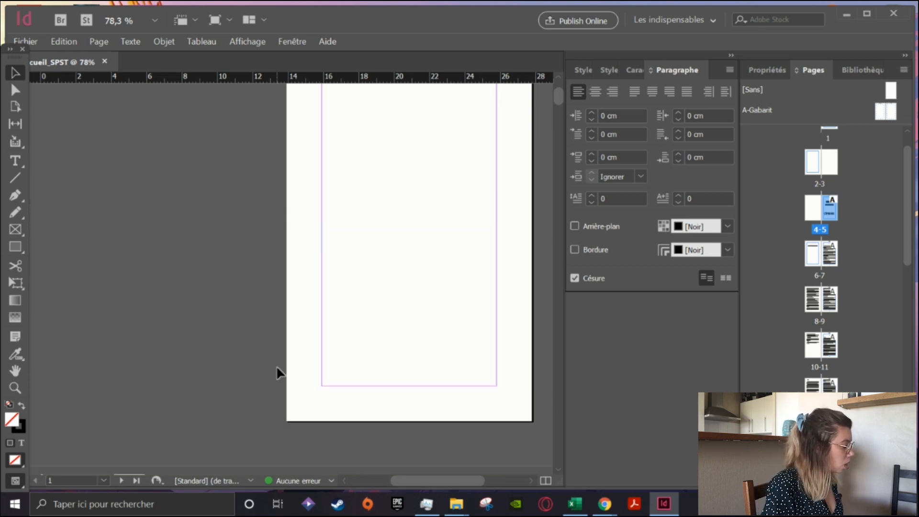
{"action": "left_click", "coordinate": [108, 45]}
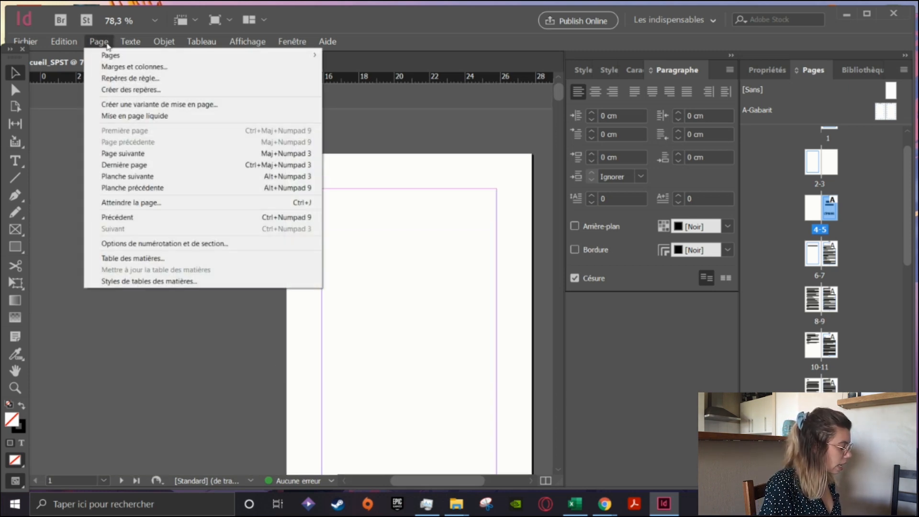
{"action": "mouse_move", "coordinate": [132, 48]}
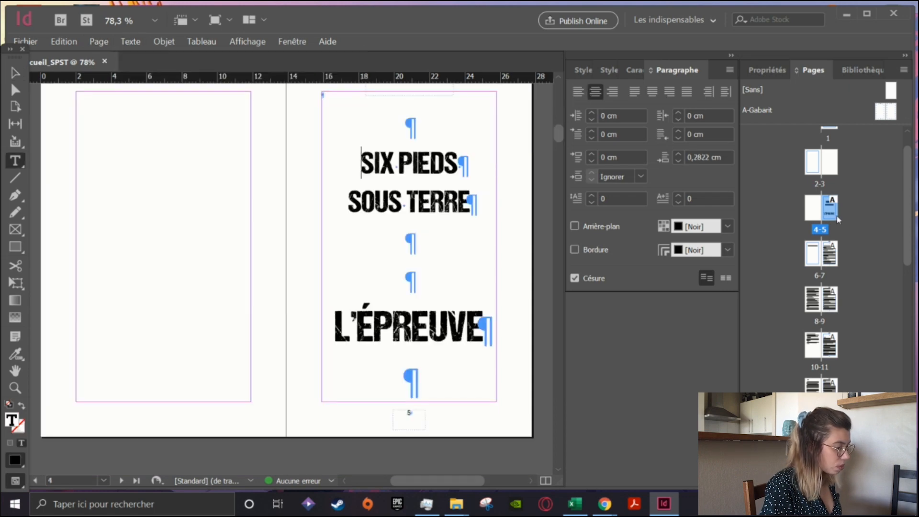
- Delete the empty paragraph above SIX PIEDS on page 5 and the break before the author's name, bringing the name onto that page
{"action": "scroll", "coordinate": [862, 221], "scroll_direction": "up", "scroll_amount": 1}
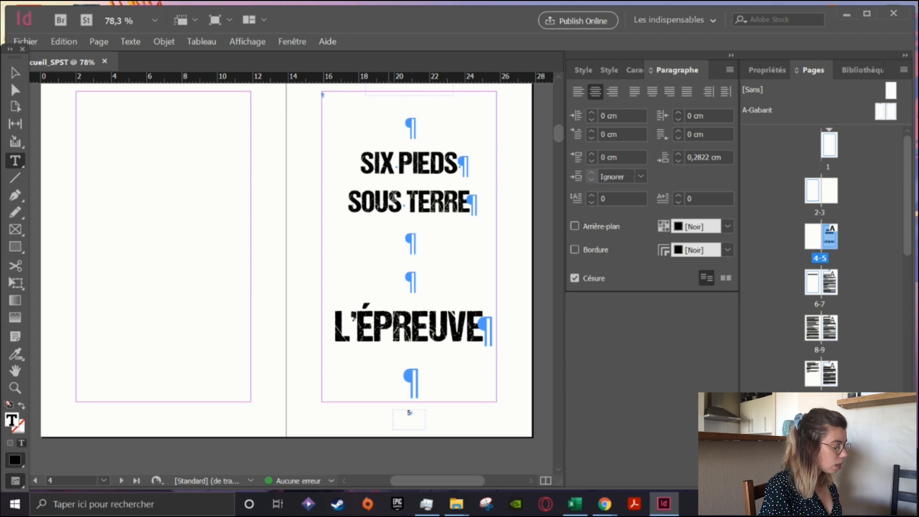
{"action": "scroll", "coordinate": [404, 357], "scroll_direction": "down", "scroll_amount": 3}
{"action": "scroll", "coordinate": [406, 362], "scroll_direction": "up", "scroll_amount": 2}
{"action": "scroll", "coordinate": [405, 362], "scroll_direction": "up", "scroll_amount": 1}
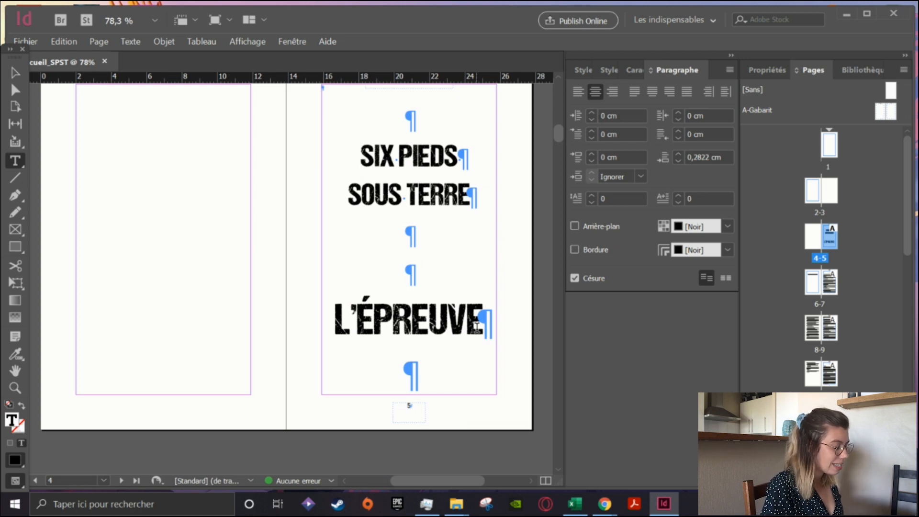
{"action": "scroll", "coordinate": [450, 247], "scroll_direction": "up", "scroll_amount": 2}
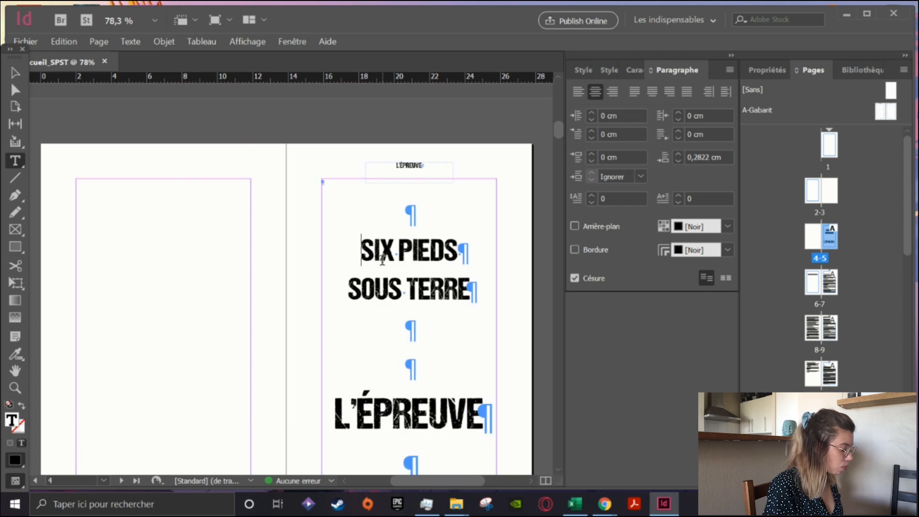
{"action": "scroll", "coordinate": [214, 372], "scroll_direction": "down", "scroll_amount": 10}
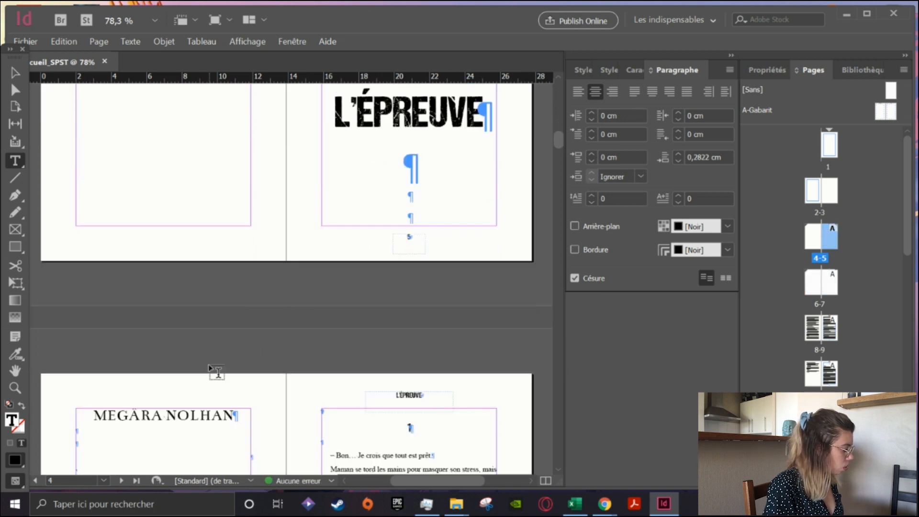
{"action": "left_click", "coordinate": [90, 221]}
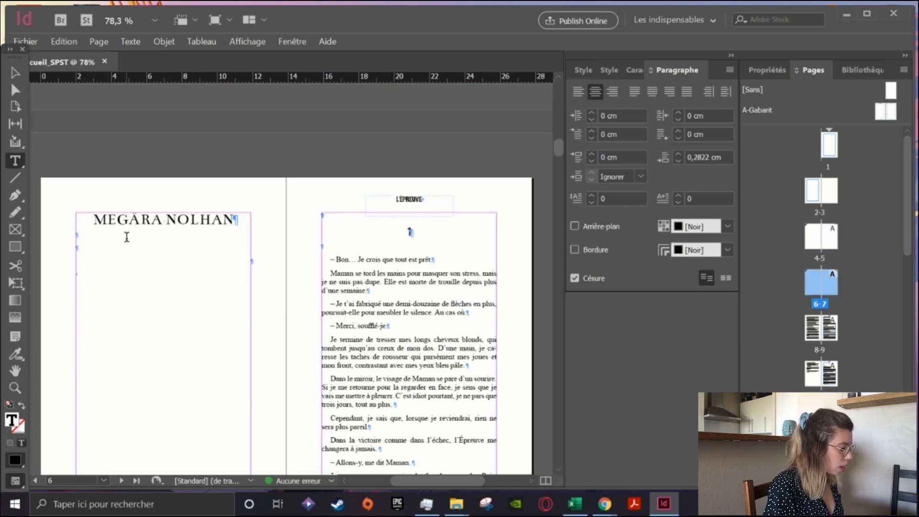
{"action": "key", "text": "BackSpace"}
{"action": "scroll", "coordinate": [126, 236], "scroll_direction": "up", "scroll_amount": 7}
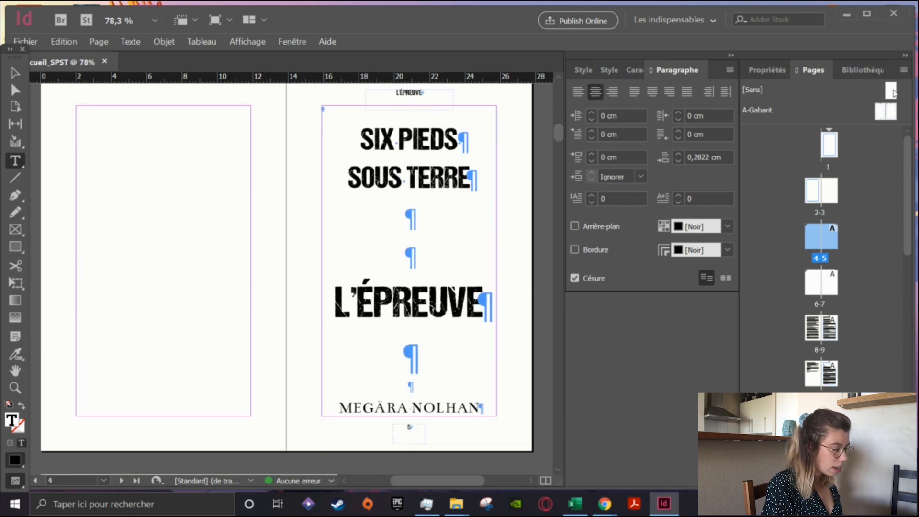
- Apply the [Sans] master to page 5 so the title page carries no running header or page number
{"action": "left_click", "coordinate": [892, 91]}
{"action": "scroll", "coordinate": [364, 238], "scroll_direction": "down", "scroll_amount": 7}
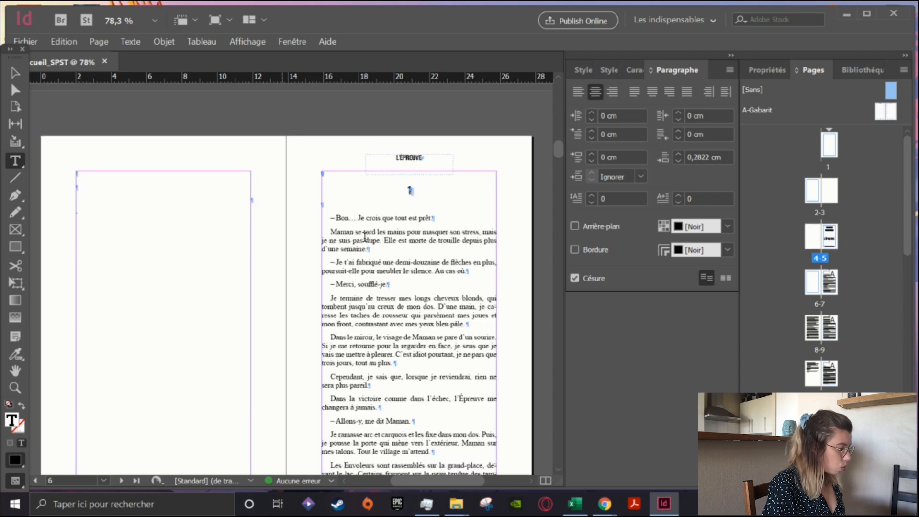
- Try the Heading 1 paragraph style on page 7's opening dialogue line and put it back to No Spacing
{"action": "left_click", "coordinate": [394, 214]}
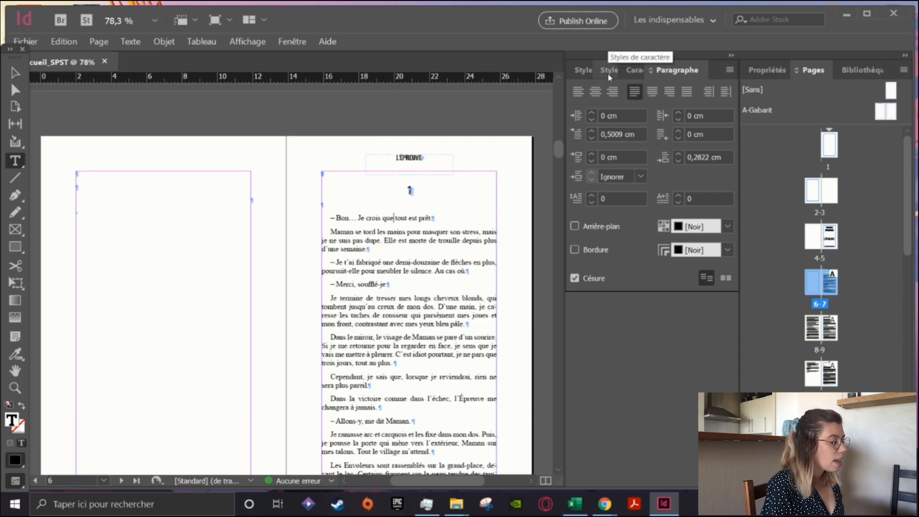
{"action": "left_click", "coordinate": [585, 70]}
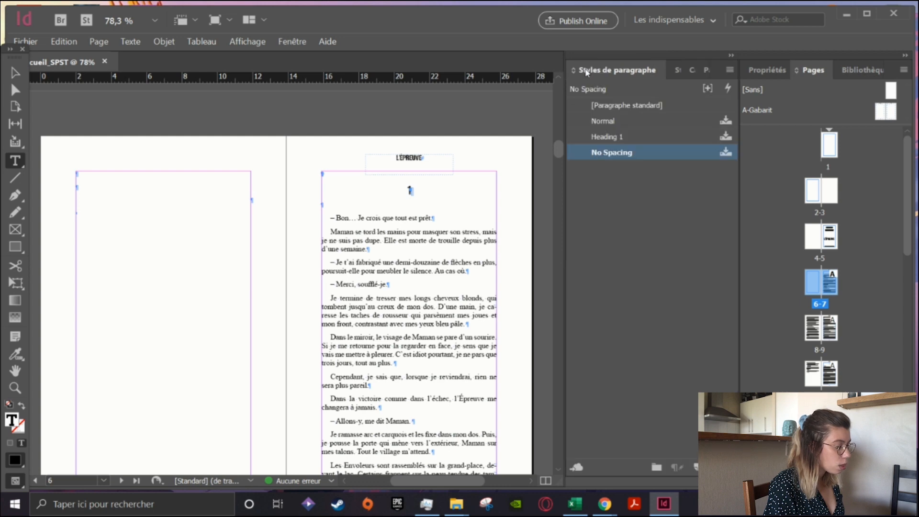
{"action": "left_click", "coordinate": [615, 138]}
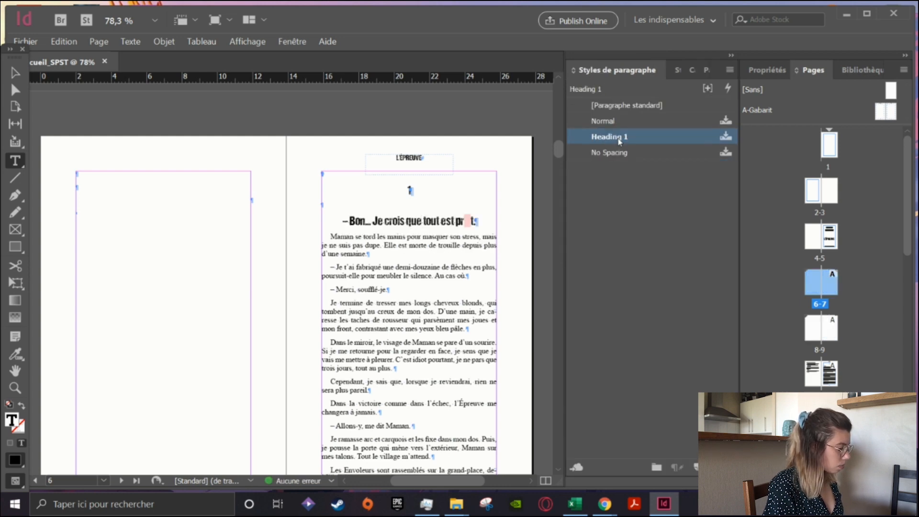
{"action": "left_click", "coordinate": [654, 150]}
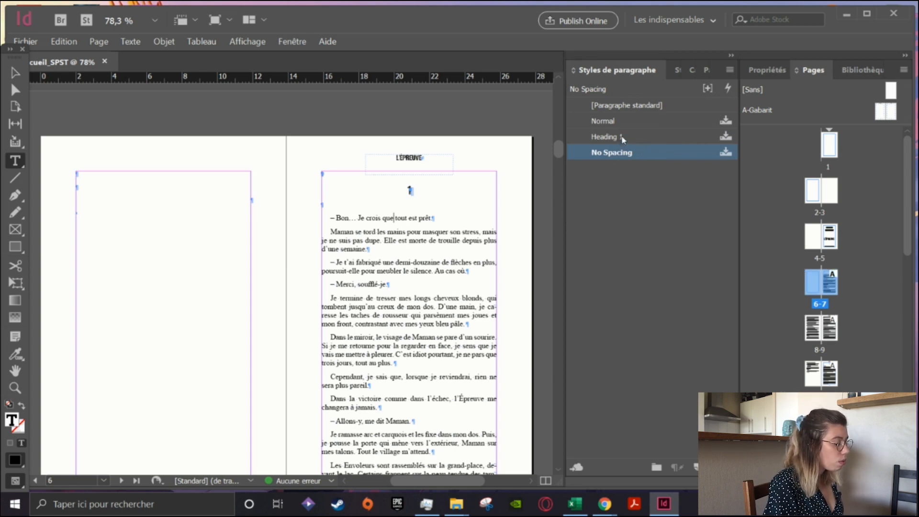
- Rename the Heading 1 paragraph style as TITRE CHAPITRE and check its basic character formats
{"action": "left_click", "coordinate": [623, 139]}
{"action": "double_click", "coordinate": [623, 138]}
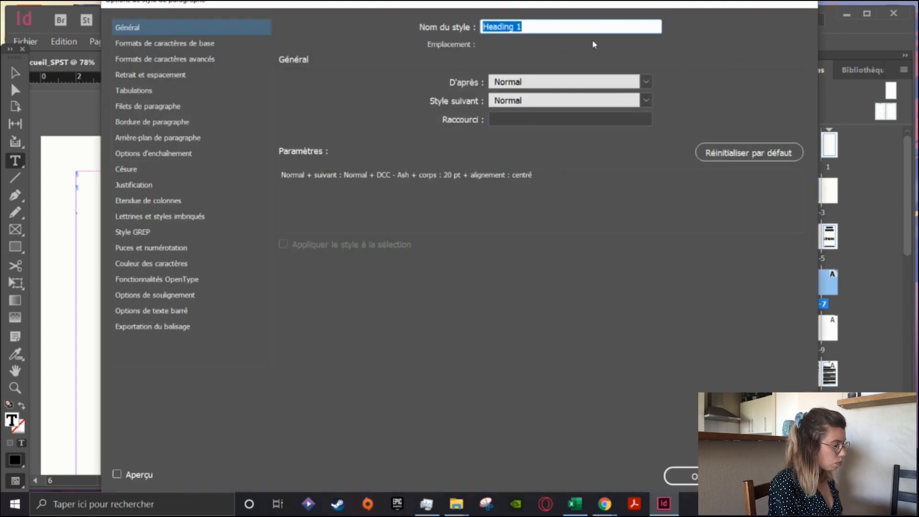
{"action": "type", "text": "cHAPITRE"}
{"action": "key", "text": "BackSpace"}
{"action": "key", "text": "BackSpace"}
{"action": "key", "text": "BackSpace"}
{"action": "key", "text": "BackSpace"}
{"action": "key", "text": "BackSpace"}
{"action": "key", "text": "BackSpace"}
{"action": "key", "text": "BackSpace"}
{"action": "key", "text": "BackSpace"}
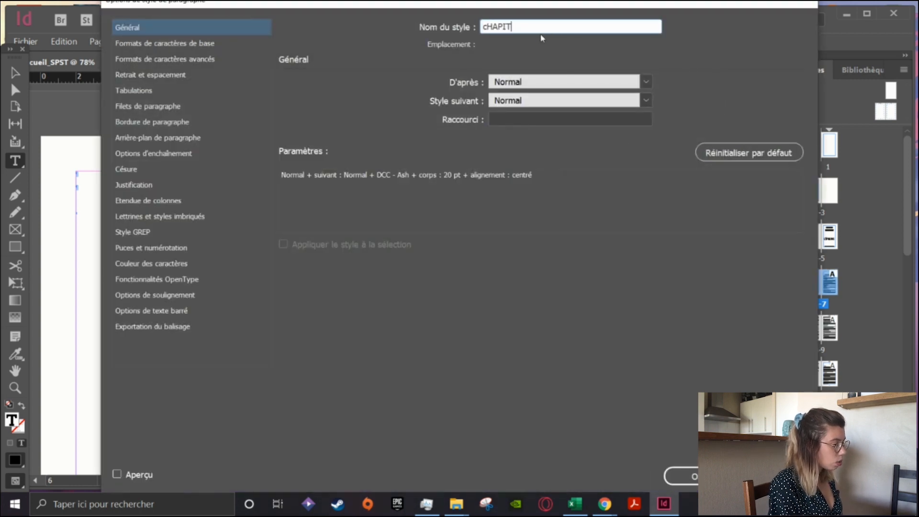
{"action": "type", "text": "TITRE CHAPITRE"}
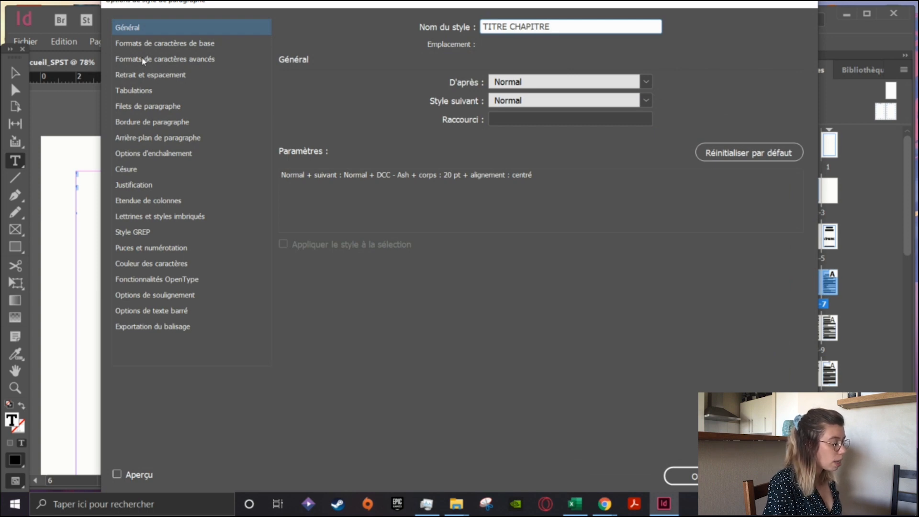
{"action": "left_click", "coordinate": [151, 45]}
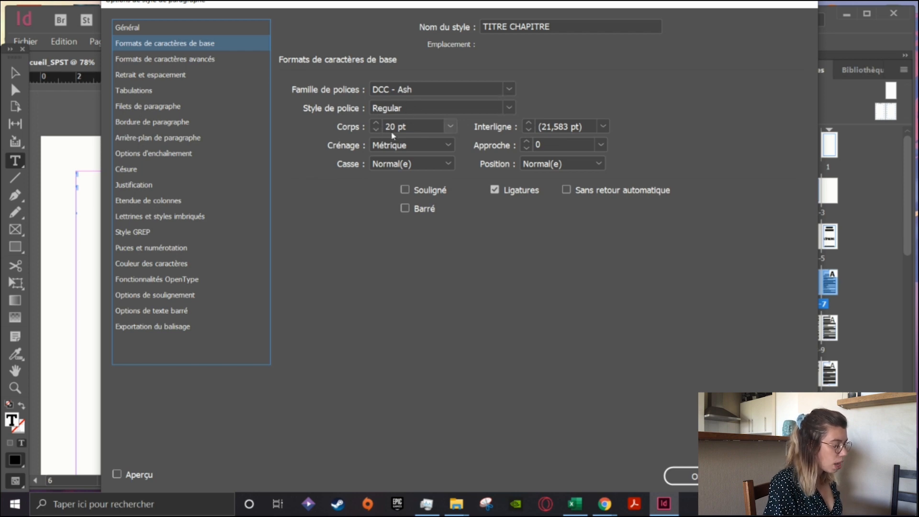
{"action": "left_click", "coordinate": [689, 477]}
- Reapply the No Spacing paragraph style to the opening dialogue line on page 7
{"action": "left_click_drag", "start_coordinate": [478, 222], "coordinate": [341, 221]}
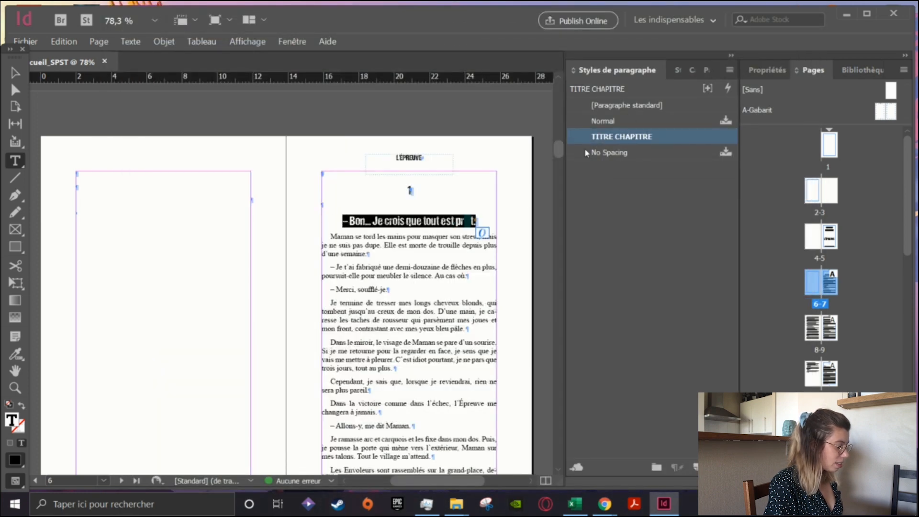
{"action": "left_click", "coordinate": [611, 124]}
{"action": "left_click", "coordinate": [626, 157]}
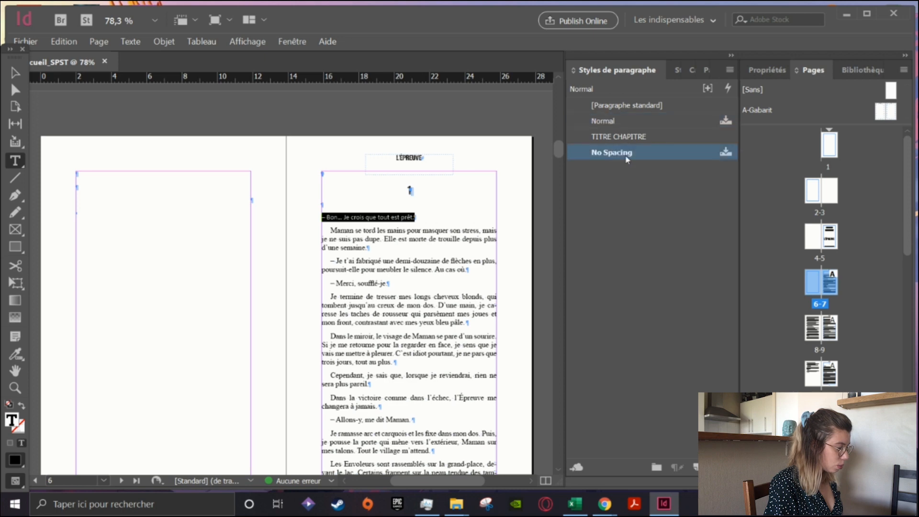
{"action": "left_click", "coordinate": [391, 250]}
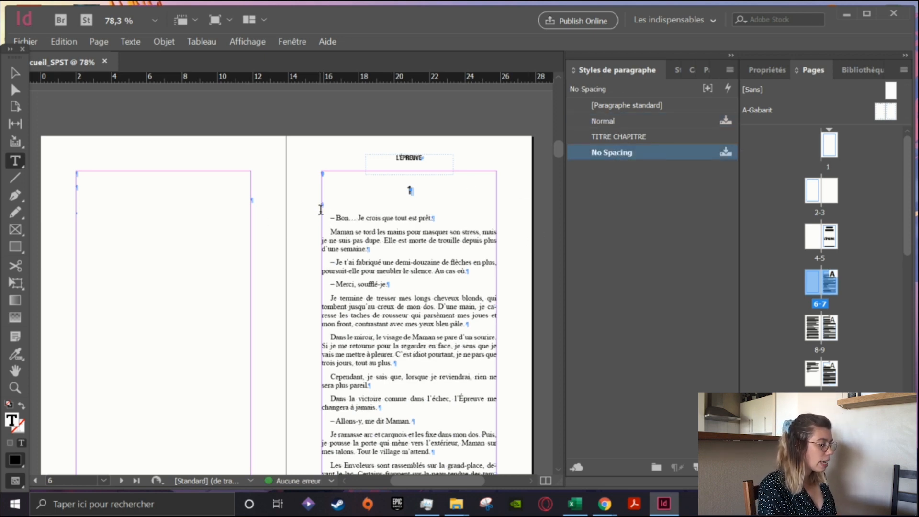
{"action": "left_click", "coordinate": [338, 220], "text": "shift"}
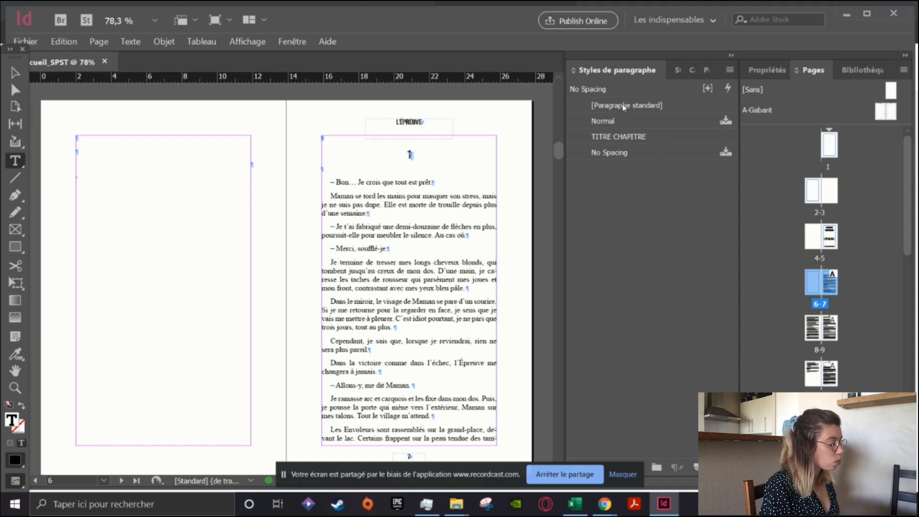
- Edit the [Paragraphe standard] style from page 7's first dialogue line and set its font family to Times New Roman
{"action": "left_click", "coordinate": [329, 181]}
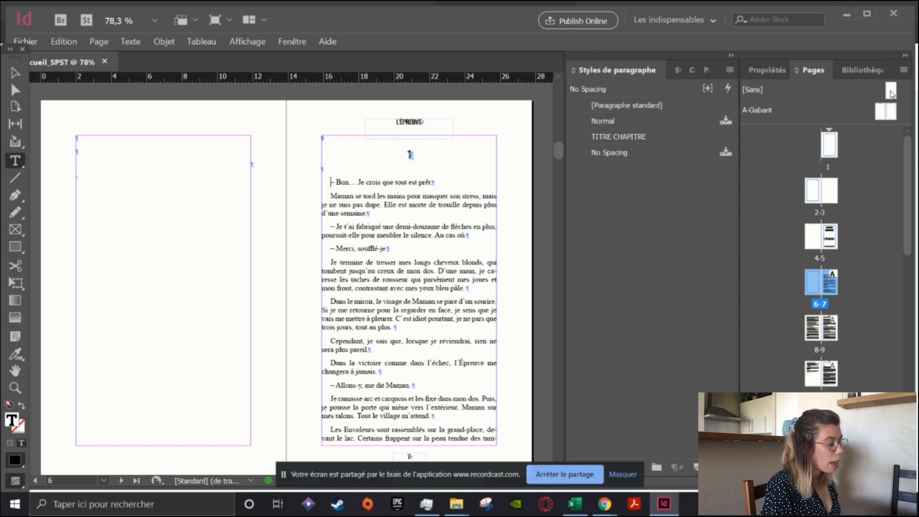
{"action": "double_click", "coordinate": [654, 105]}
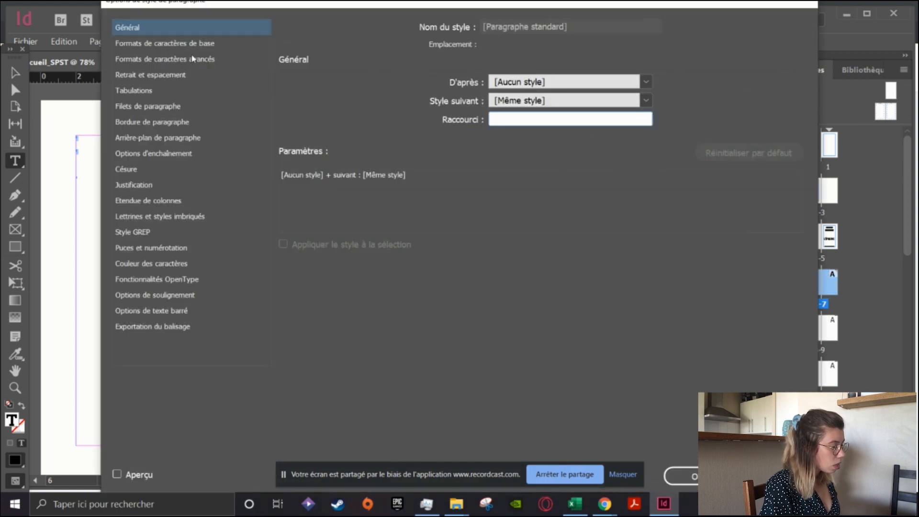
{"action": "left_click", "coordinate": [171, 48]}
{"action": "left_click", "coordinate": [445, 87]}
{"action": "type", "text": "Mi"}
{"action": "key", "text": "BackSpace"}
{"action": "key", "text": "BackSpace"}
{"action": "type", "text": "Times New Roman"}
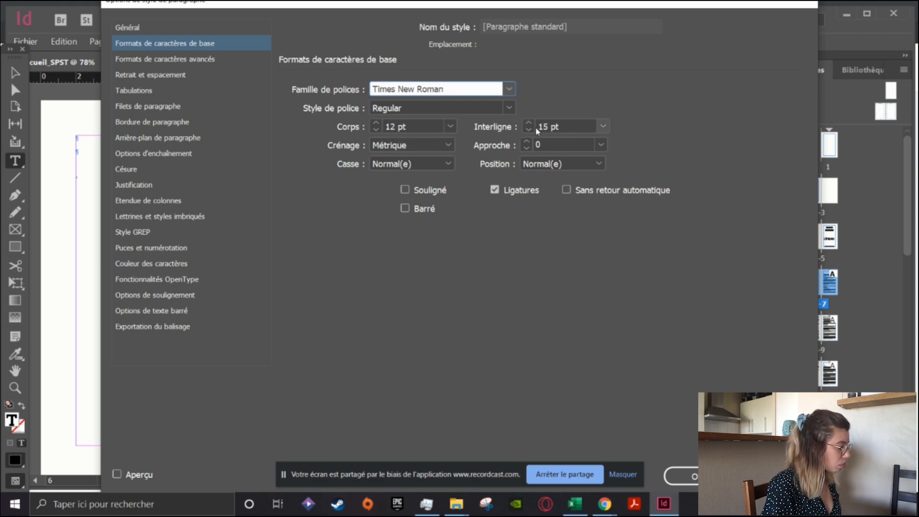
- Set the [Paragraphe standard] style to Justifier à gauche with a 0,5 cm first-line indent, check its hyphenation settings and accept the options
{"action": "left_click", "coordinate": [158, 75]}
{"action": "left_click", "coordinate": [505, 89]}
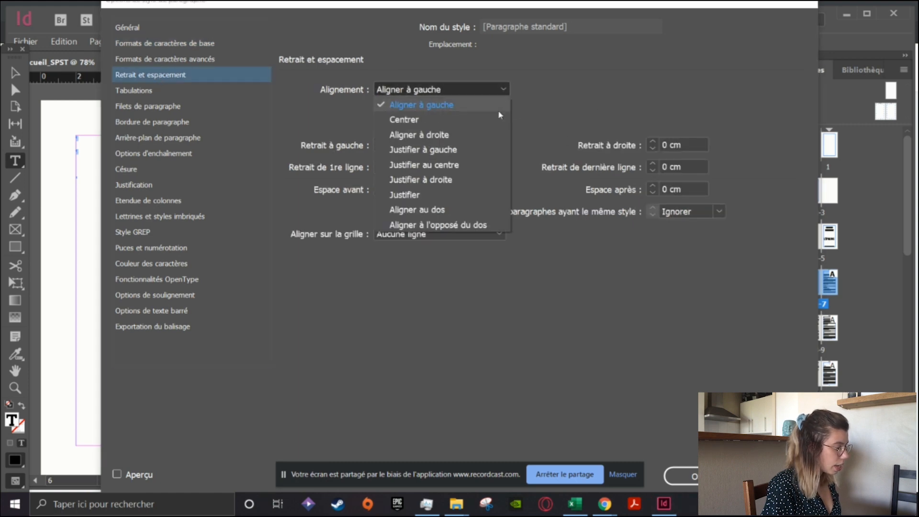
{"action": "left_click", "coordinate": [489, 150]}
{"action": "left_click", "coordinate": [379, 165]}
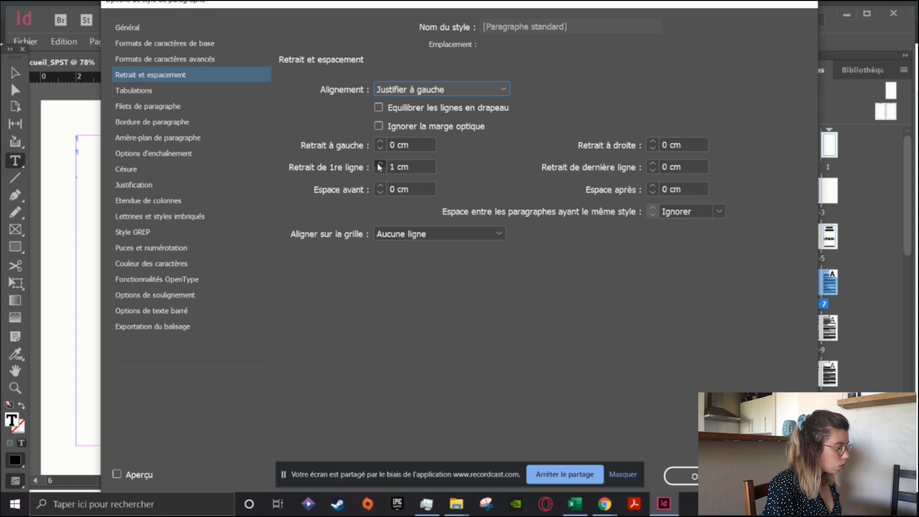
{"action": "left_click", "coordinate": [394, 166]}
{"action": "key", "text": "BackSpace"}
{"action": "type", "text": "0"}
{"action": "type", "text": ",5"}
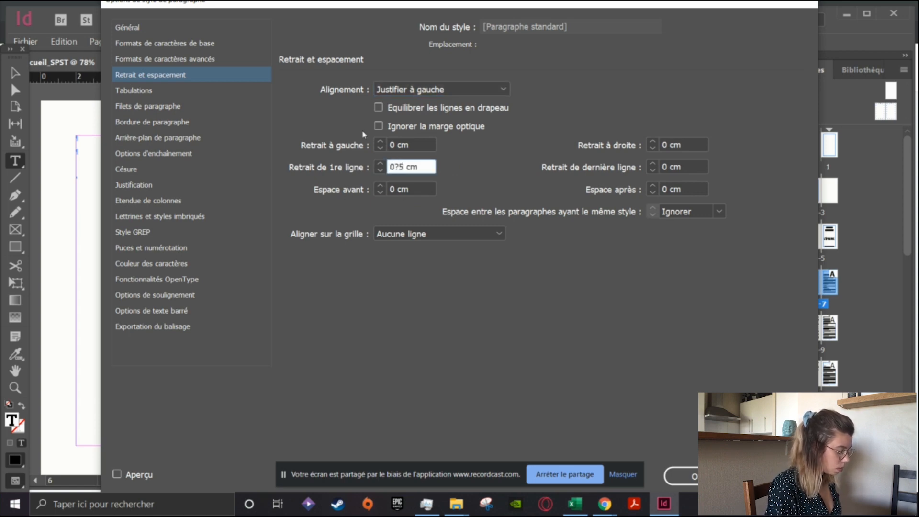
{"action": "key", "text": "BackSpace"}
{"action": "key", "text": "BackSpace"}
{"action": "type", "text": ";"}
{"action": "key", "text": "BackSpace"}
{"action": "type", "text": "?"}
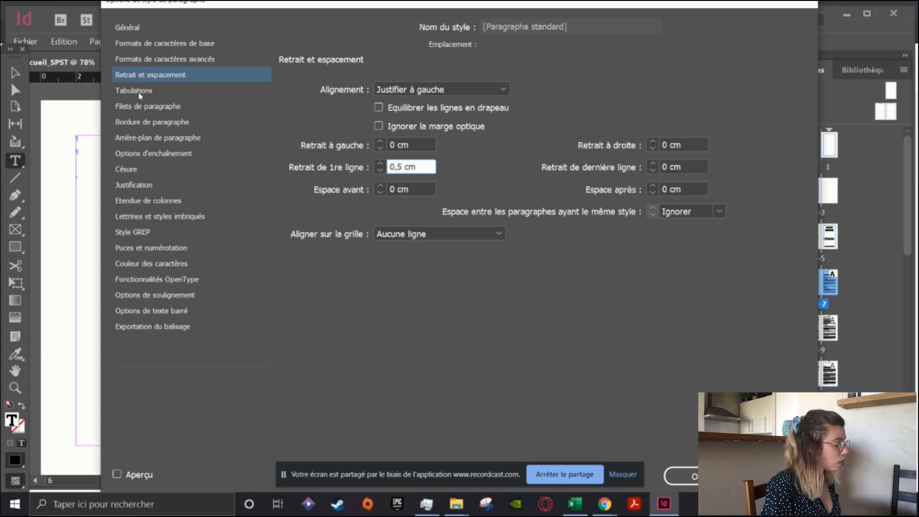
{"action": "left_click", "coordinate": [126, 170]}
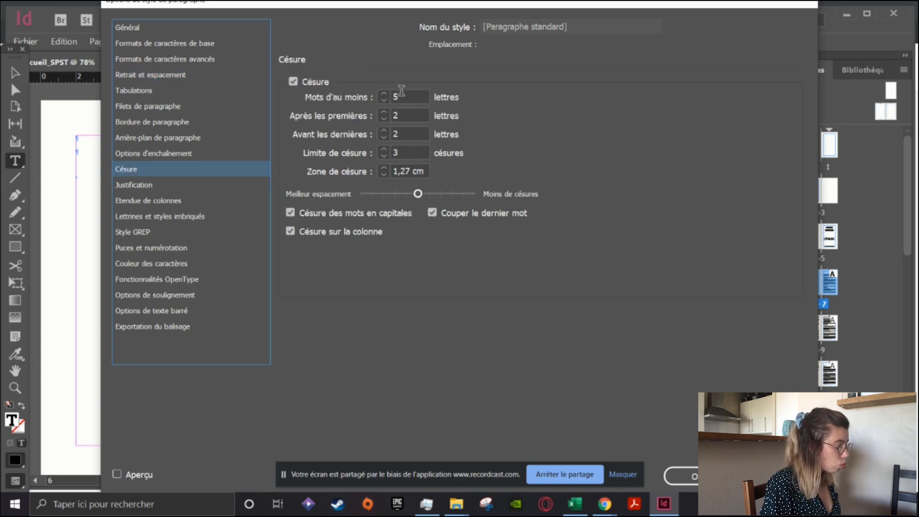
{"action": "left_click", "coordinate": [683, 477]}
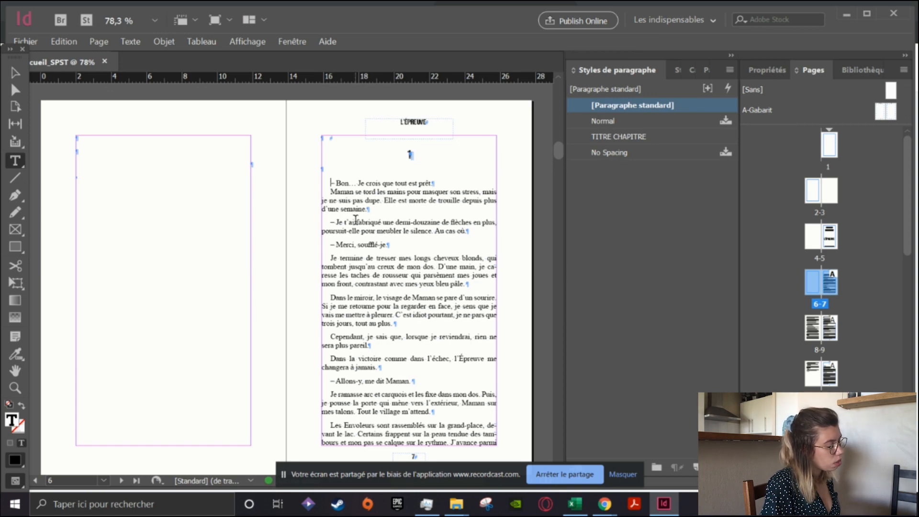
- Apply the [Paragraphe standard] style to the body text on page 7, below the chapter number
{"action": "left_click_drag", "start_coordinate": [331, 182], "coordinate": [500, 450]}
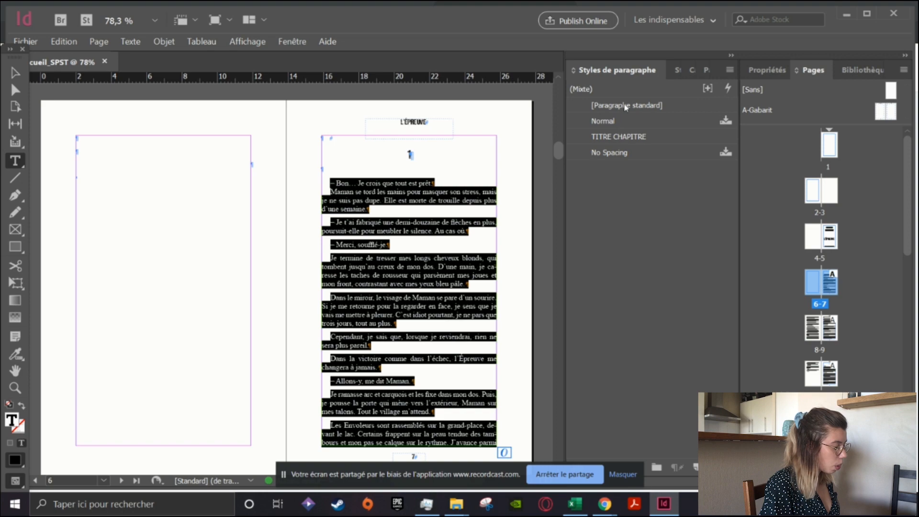
{"action": "left_click", "coordinate": [626, 106]}
{"action": "scroll", "coordinate": [386, 238], "scroll_direction": "down", "scroll_amount": 5}
{"action": "scroll", "coordinate": [387, 238], "scroll_direction": "up", "scroll_amount": 3}
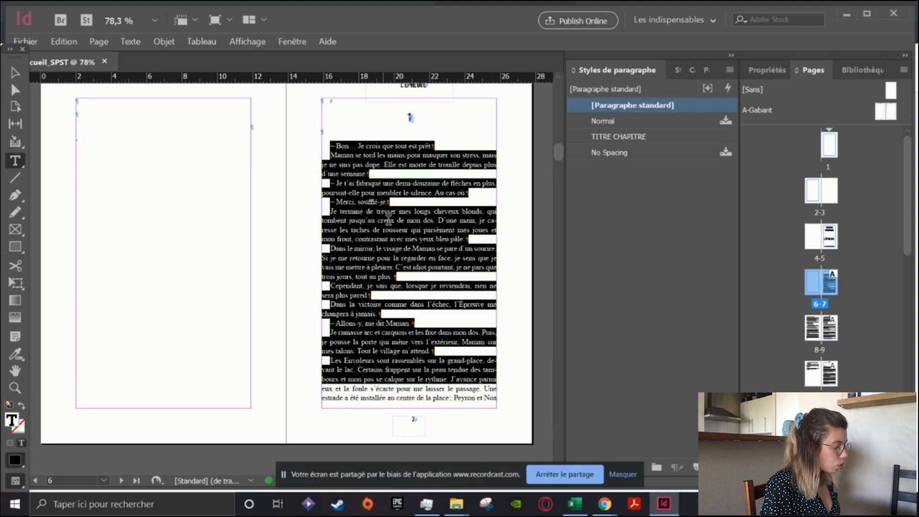
- Apply the [Paragraphe standard] style to the rest of chapter 1, from the start of page 8 through « Partez ! » on page 10
{"action": "scroll", "coordinate": [398, 187], "scroll_direction": "down", "scroll_amount": 3}
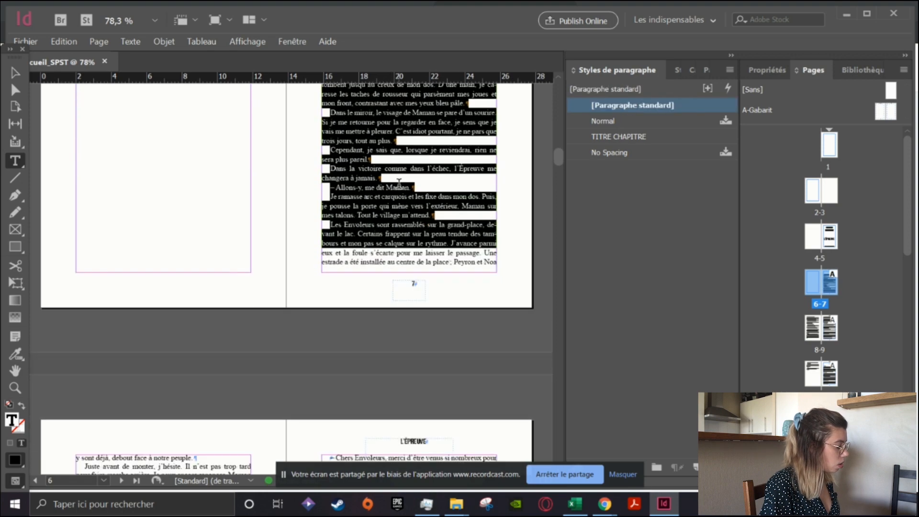
{"action": "scroll", "coordinate": [399, 183], "scroll_direction": "down", "scroll_amount": 6}
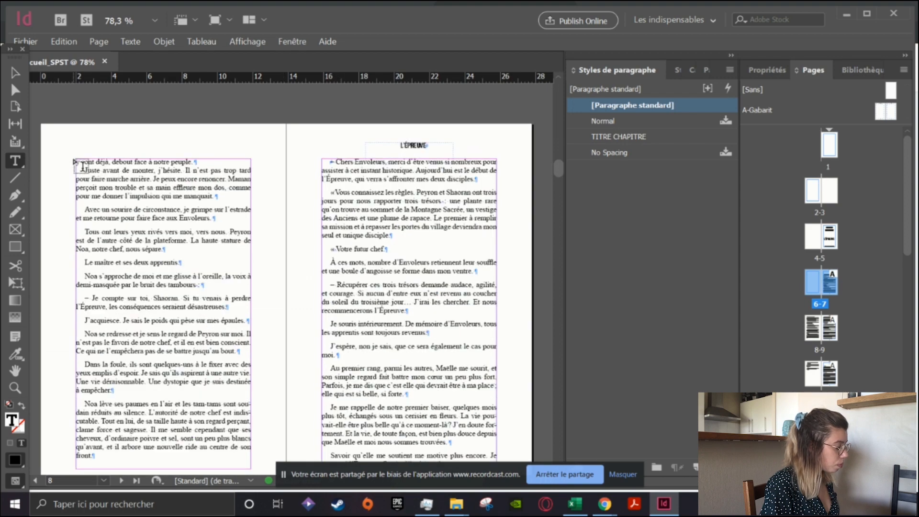
{"action": "left_click_drag", "start_coordinate": [75, 160], "coordinate": [203, 276]}
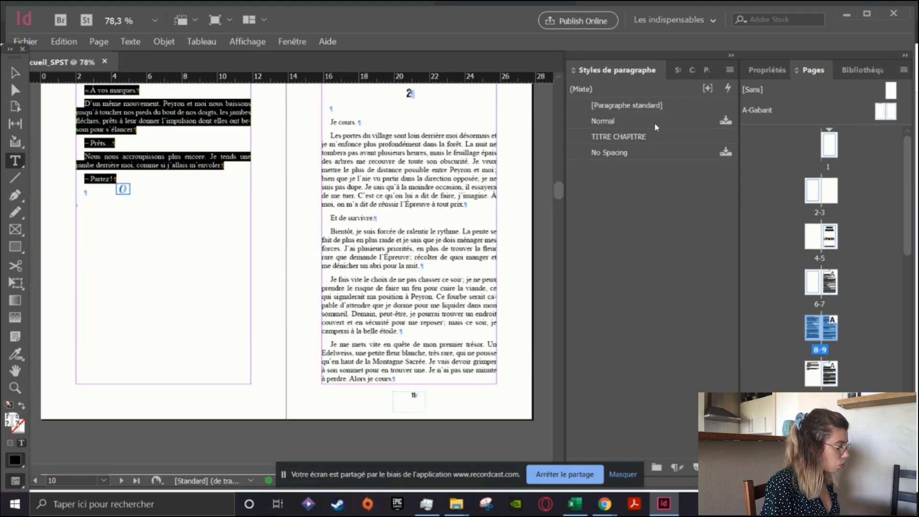
{"action": "left_click", "coordinate": [656, 106]}
{"action": "scroll", "coordinate": [346, 269], "scroll_direction": "up", "scroll_amount": 2}
{"action": "scroll", "coordinate": [346, 268], "scroll_direction": "up", "scroll_amount": 10}
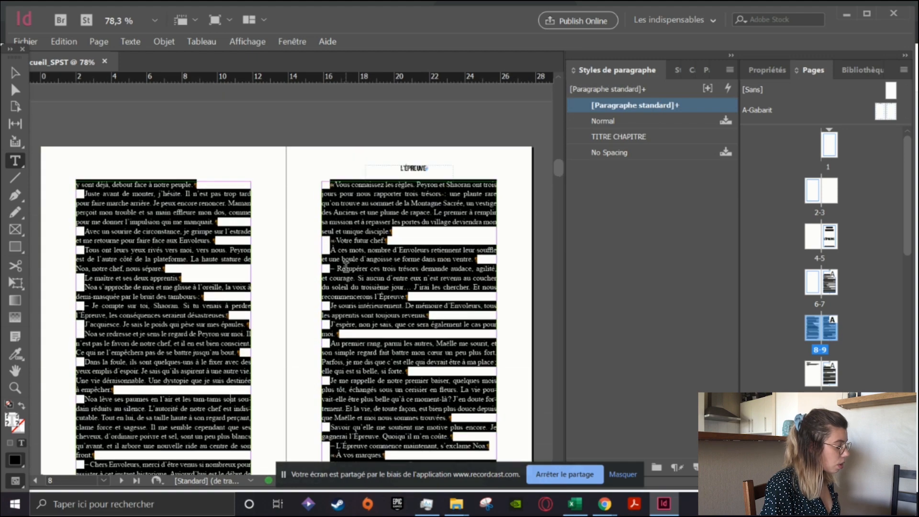
- Apply the [Sans] master to page 7, the opening page of chapter 1
{"action": "scroll", "coordinate": [268, 206], "scroll_direction": "up", "scroll_amount": 5}
{"action": "scroll", "coordinate": [268, 206], "scroll_direction": "up", "scroll_amount": 5}
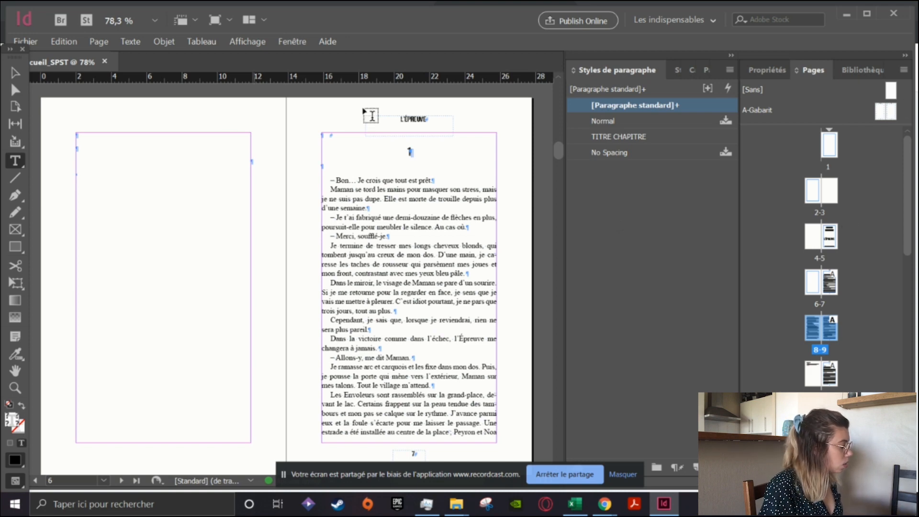
{"action": "left_click", "coordinate": [15, 73]}
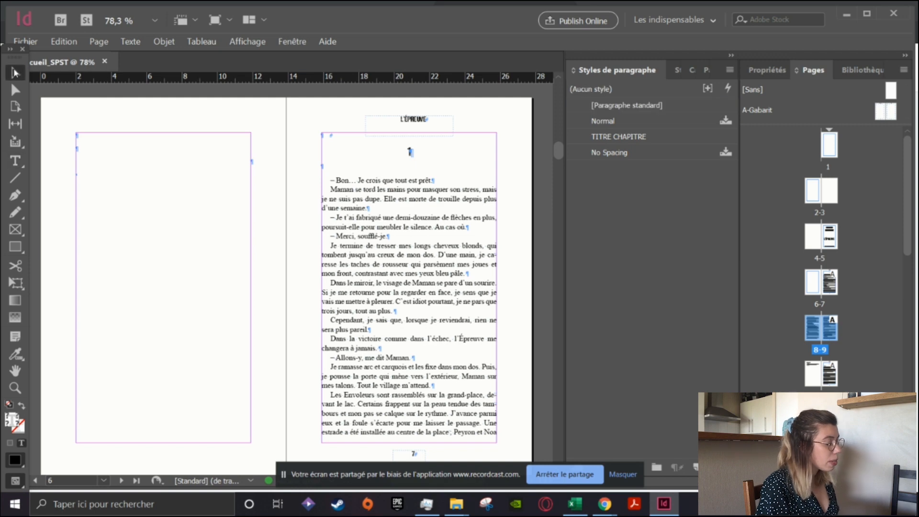
{"action": "left_click", "coordinate": [463, 205]}
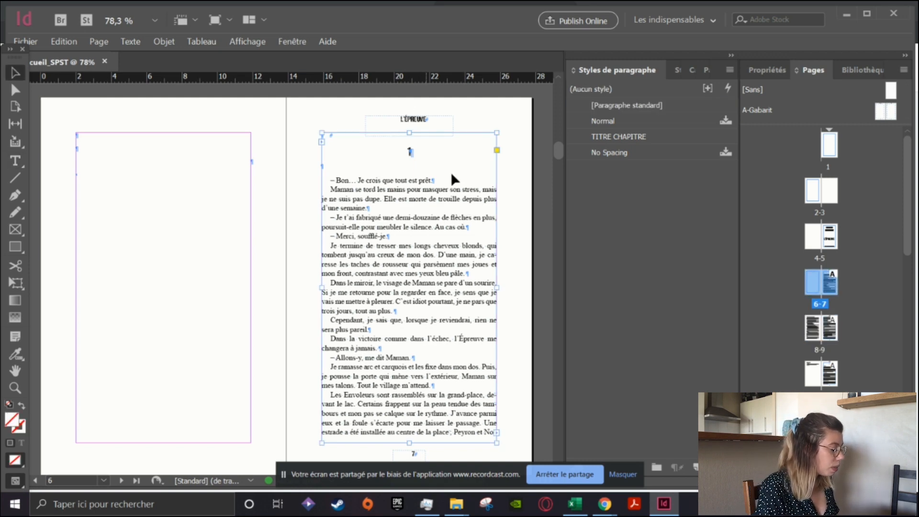
{"action": "scroll", "coordinate": [441, 421], "scroll_direction": "down", "scroll_amount": 2}
{"action": "scroll", "coordinate": [430, 310], "scroll_direction": "up", "scroll_amount": 3}
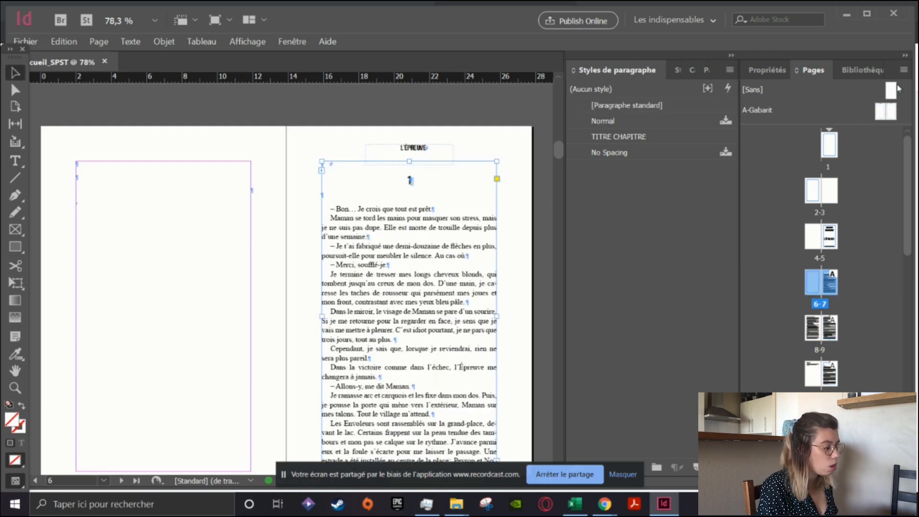
{"action": "left_click_drag", "start_coordinate": [892, 91], "coordinate": [834, 286]}
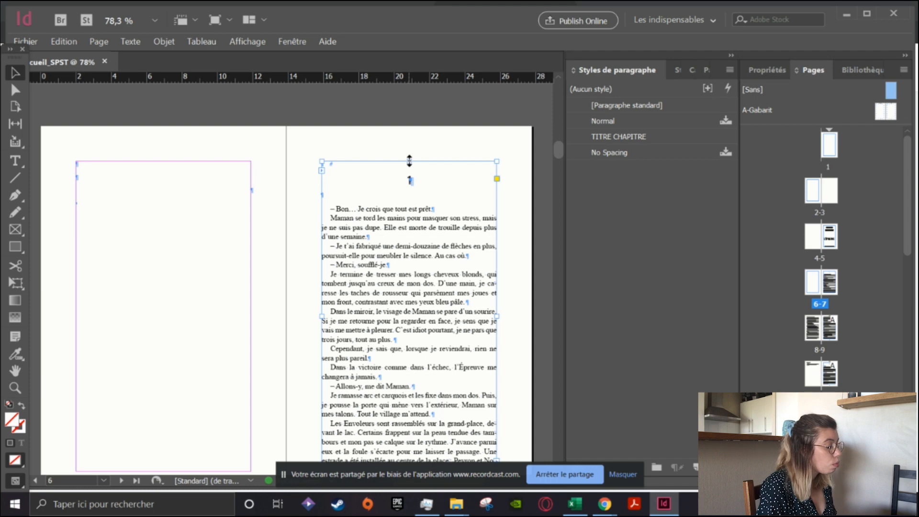
- Lower the top edge of page 7's text frame by about 4.5 cm to start chapter 1 further down, and activate the Type tool
{"action": "scroll", "coordinate": [416, 196], "scroll_direction": "down", "scroll_amount": 1}
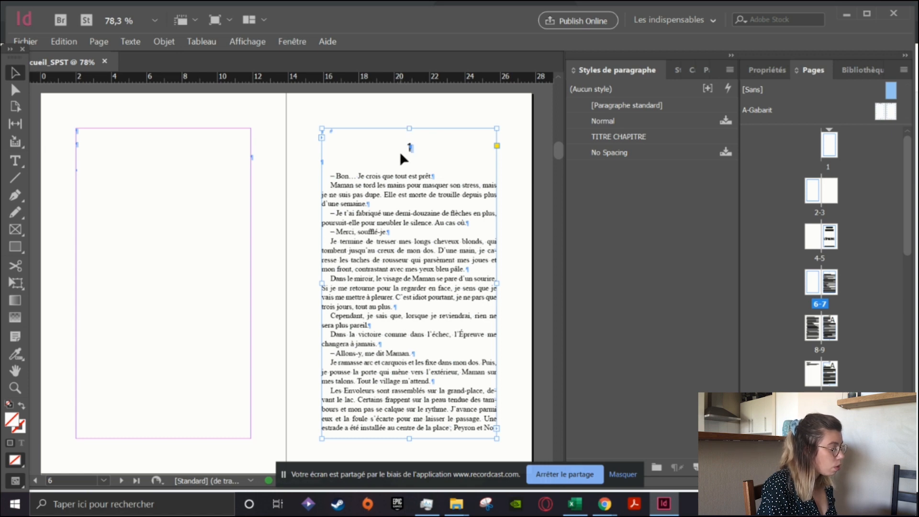
{"action": "left_click_drag", "start_coordinate": [409, 129], "coordinate": [412, 210]}
{"action": "key", "text": "t"}
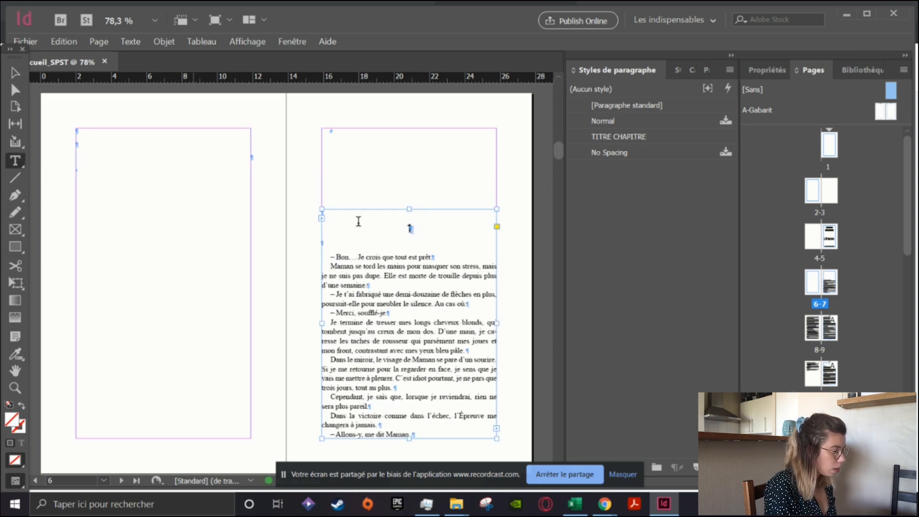
- Delete the blank lines directly above and below the chapter number 1 on page 7
{"action": "left_click", "coordinate": [398, 229]}
{"action": "key", "text": "BackSpace"}
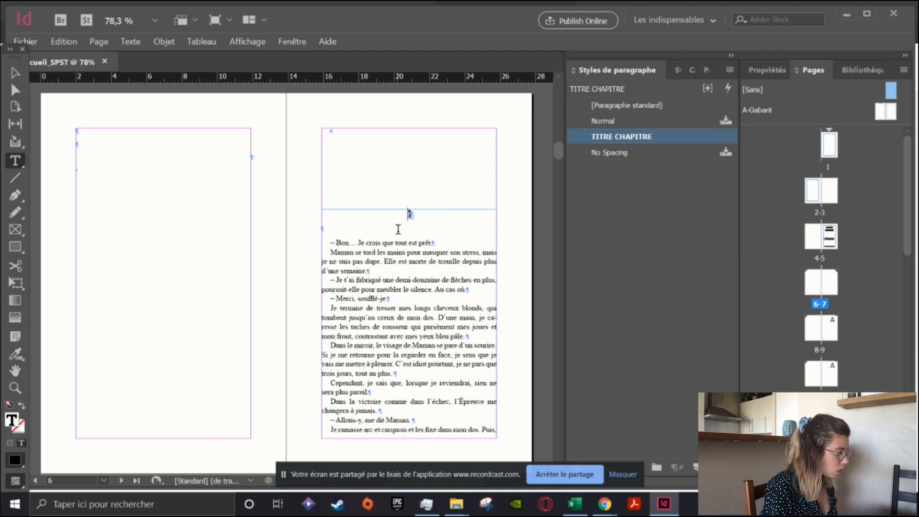
{"action": "left_click", "coordinate": [333, 231]}
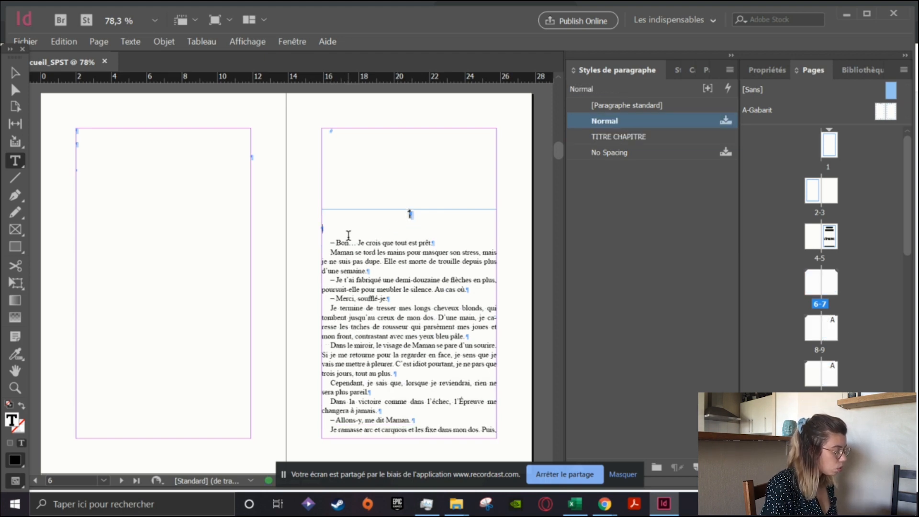
{"action": "key", "text": "BackSpace"}
- Apply the left-hand page of the A-Gabarit master to pages 8 and 10
{"action": "scroll", "coordinate": [349, 235], "scroll_direction": "down", "scroll_amount": 10}
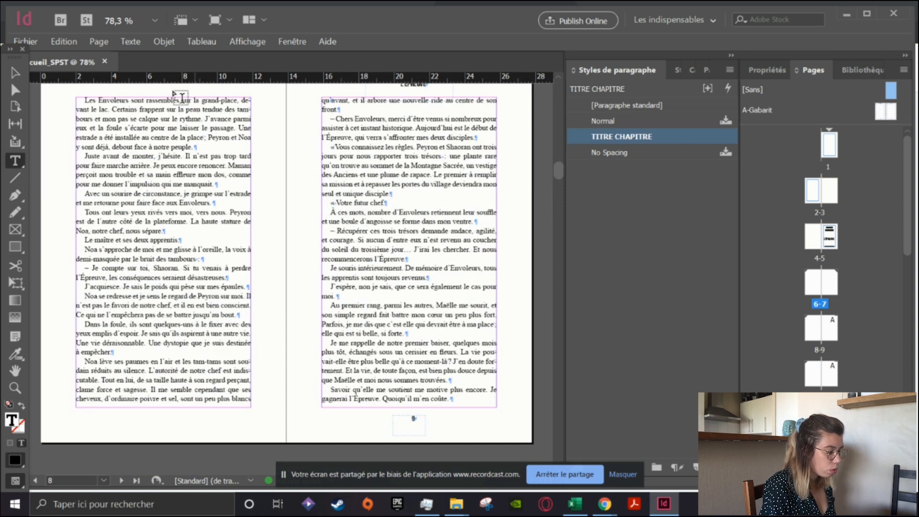
{"action": "scroll", "coordinate": [878, 364], "scroll_direction": "down", "scroll_amount": 3}
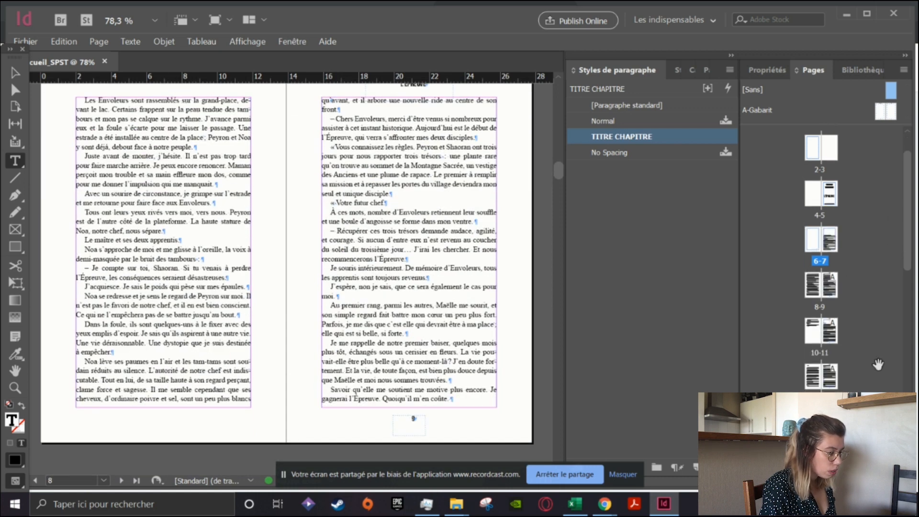
{"action": "left_click_drag", "start_coordinate": [886, 115], "coordinate": [813, 272]}
{"action": "left_click_drag", "start_coordinate": [880, 114], "coordinate": [813, 316]}
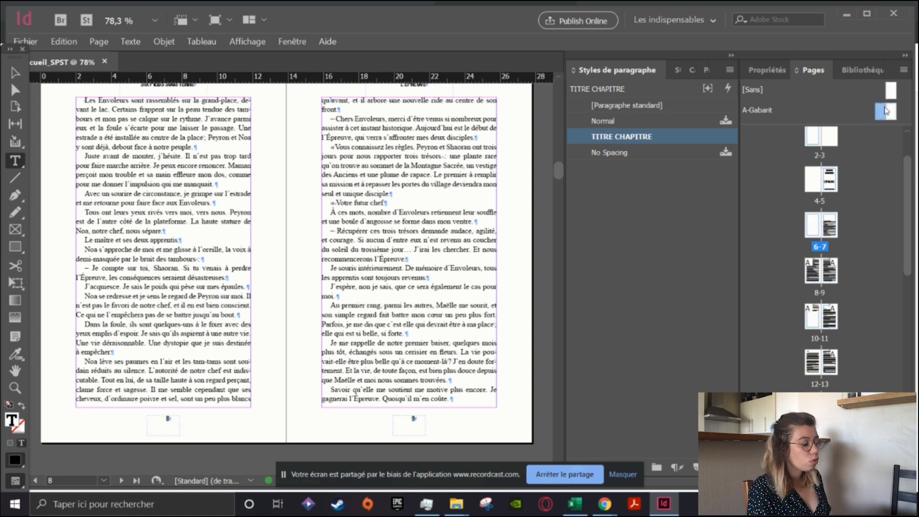
- Apply the A-Gabarit master to page 9 through the apply-master dialog
{"action": "right_click", "coordinate": [836, 276]}
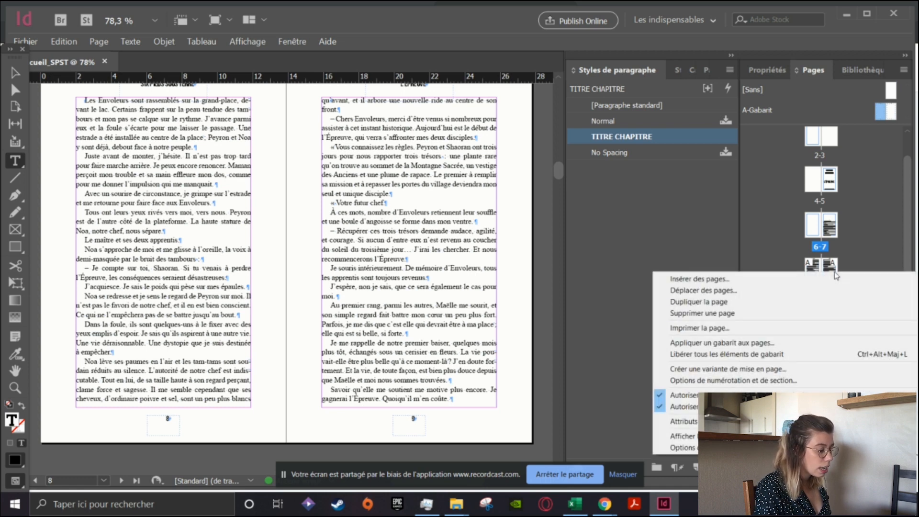
{"action": "left_click", "coordinate": [799, 347]}
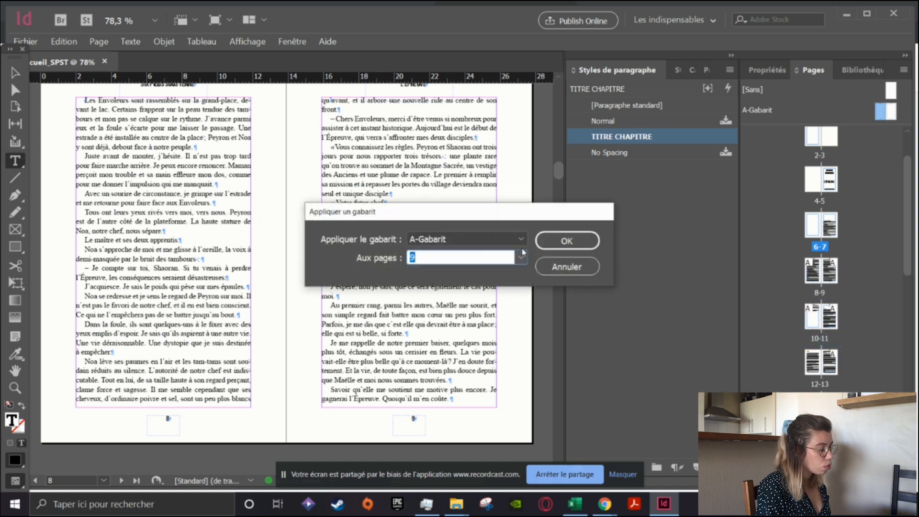
{"action": "left_click", "coordinate": [524, 258]}
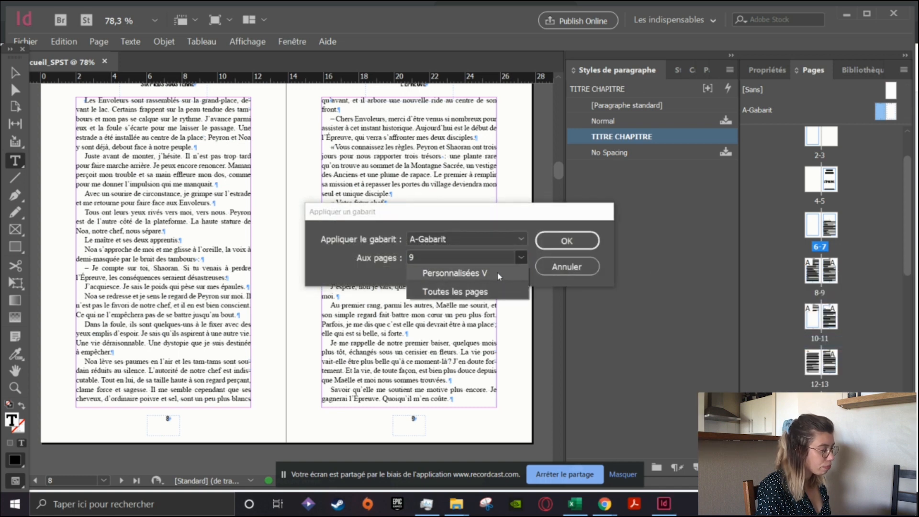
{"action": "left_click", "coordinate": [560, 245]}
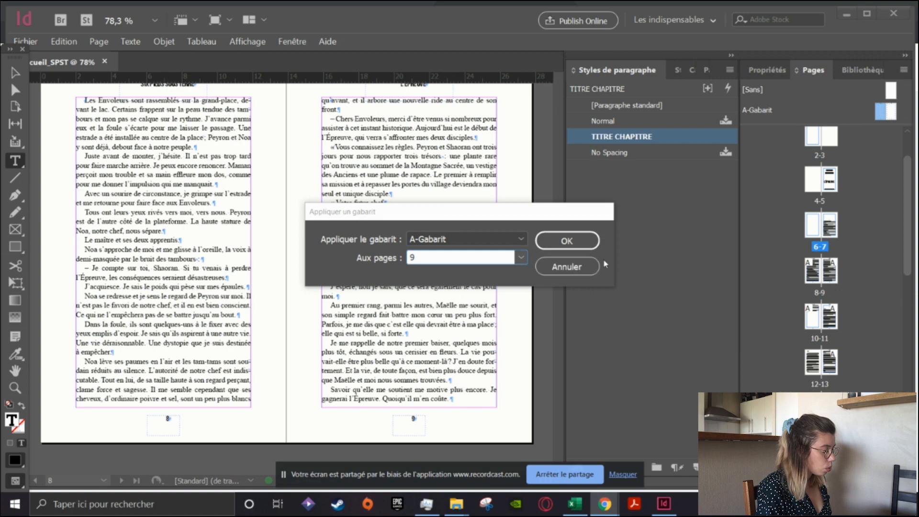
{"action": "left_click", "coordinate": [580, 240]}
- Apply the [Sans] master to pages 10 and 11, the spread where chapter 1 ends and chapter 2 opens
{"action": "scroll", "coordinate": [461, 276], "scroll_direction": "down", "scroll_amount": 10}
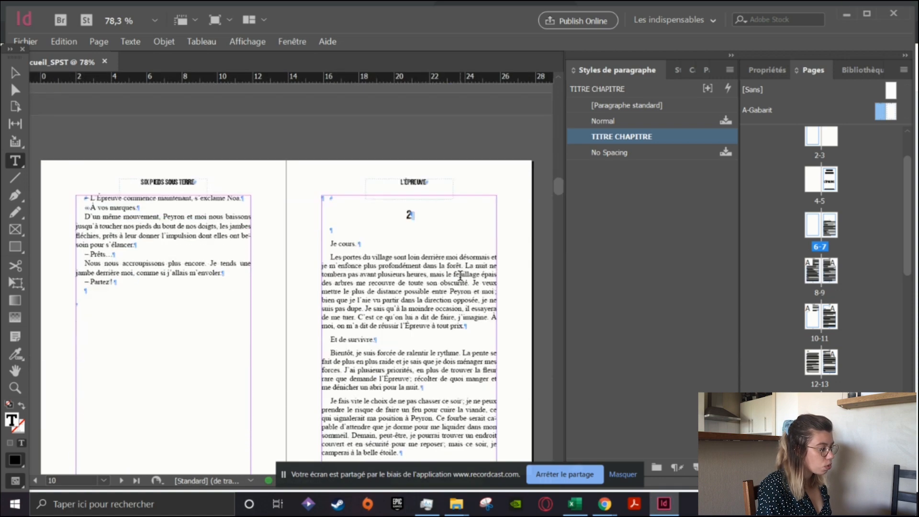
{"action": "scroll", "coordinate": [461, 276], "scroll_direction": "down", "scroll_amount": 1}
{"action": "scroll", "coordinate": [457, 254], "scroll_direction": "down", "scroll_amount": 2}
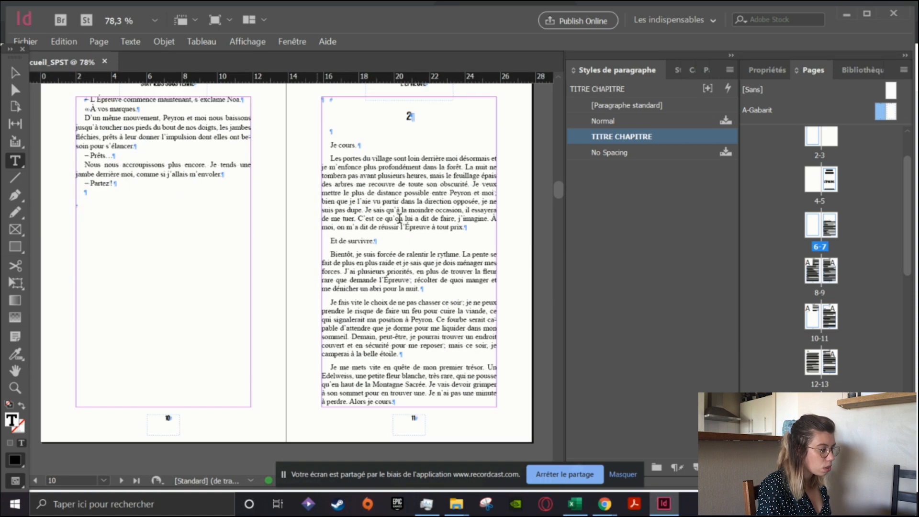
{"action": "left_click_drag", "start_coordinate": [892, 94], "coordinate": [817, 320]}
{"action": "scroll", "coordinate": [463, 292], "scroll_direction": "up", "scroll_amount": 1}
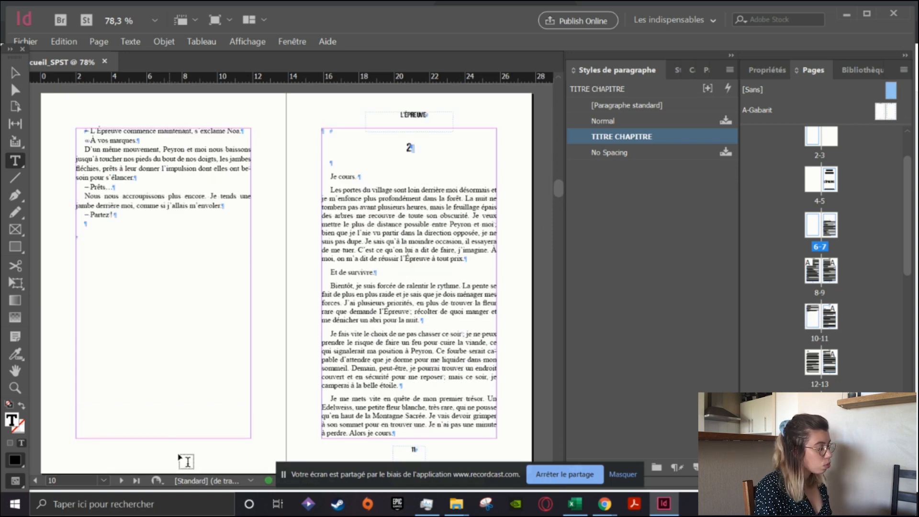
{"action": "scroll", "coordinate": [180, 406], "scroll_direction": "up", "scroll_amount": 1}
{"action": "scroll", "coordinate": [179, 408], "scroll_direction": "down", "scroll_amount": 4}
{"action": "scroll", "coordinate": [179, 407], "scroll_direction": "up", "scroll_amount": 2}
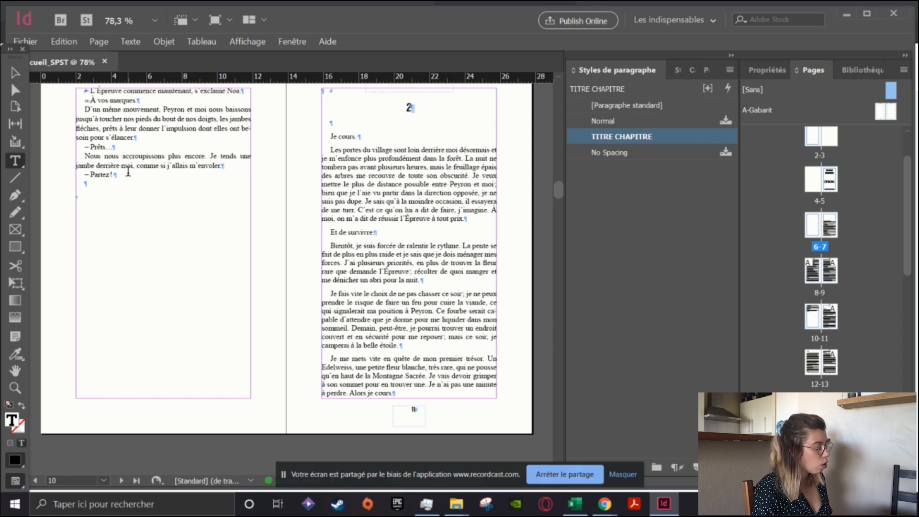
{"action": "scroll", "coordinate": [189, 366], "scroll_direction": "up", "scroll_amount": 2}
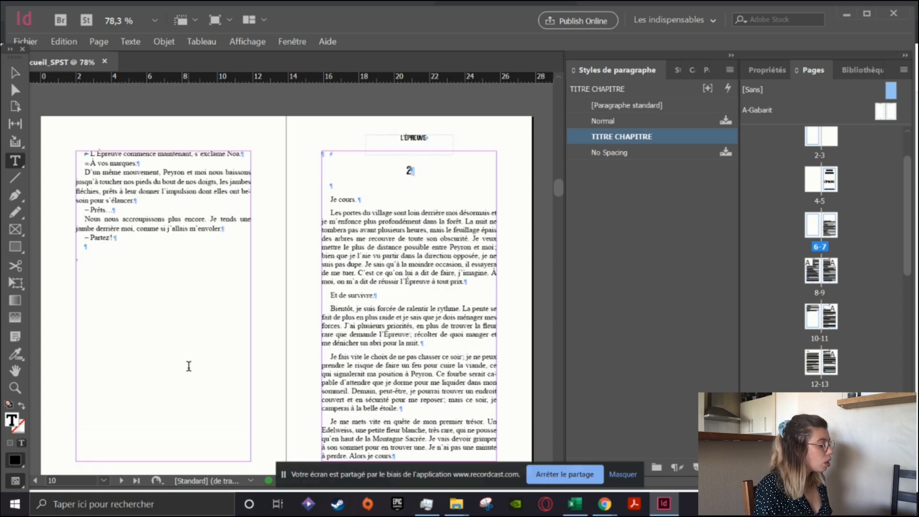
{"action": "scroll", "coordinate": [188, 366], "scroll_direction": "down", "scroll_amount": 2}
{"action": "scroll", "coordinate": [191, 370], "scroll_direction": "up", "scroll_amount": 1}
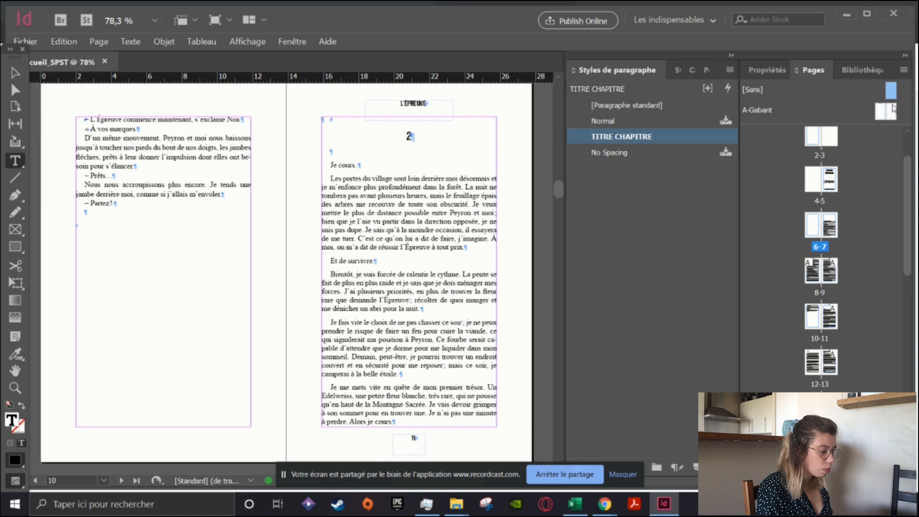
{"action": "left_click_drag", "start_coordinate": [891, 97], "coordinate": [837, 326]}
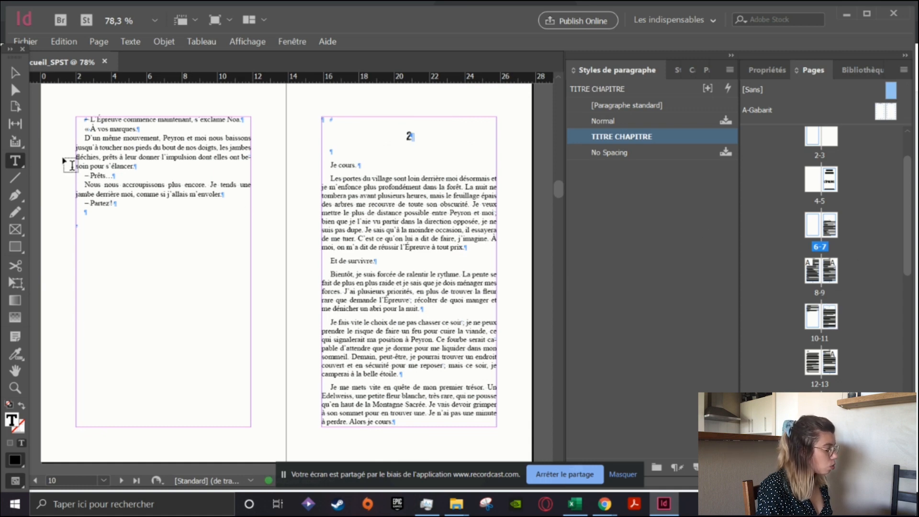
- Try deleting the break at the top of page 11, above the chapter number 2, and undo the deletion
{"action": "left_click", "coordinate": [331, 122]}
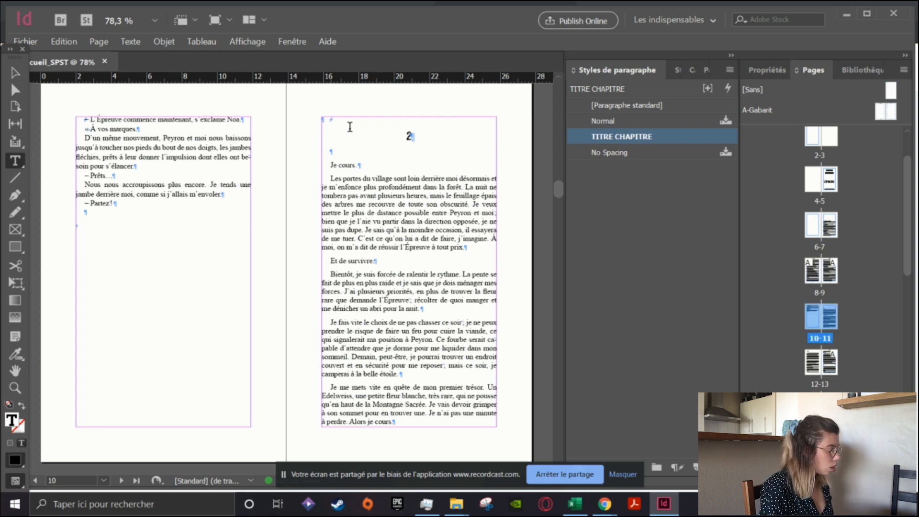
{"action": "key", "text": "BackSpace"}
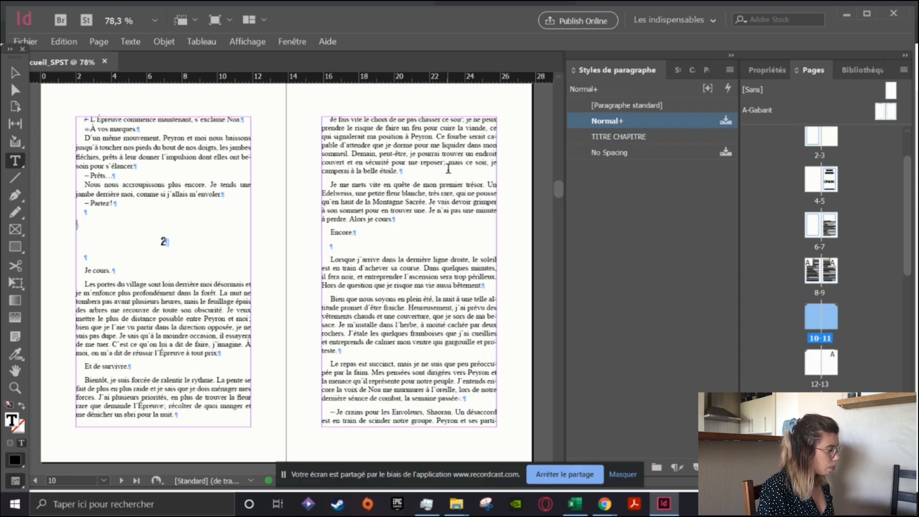
{"action": "key", "text": "ctrl+z"}
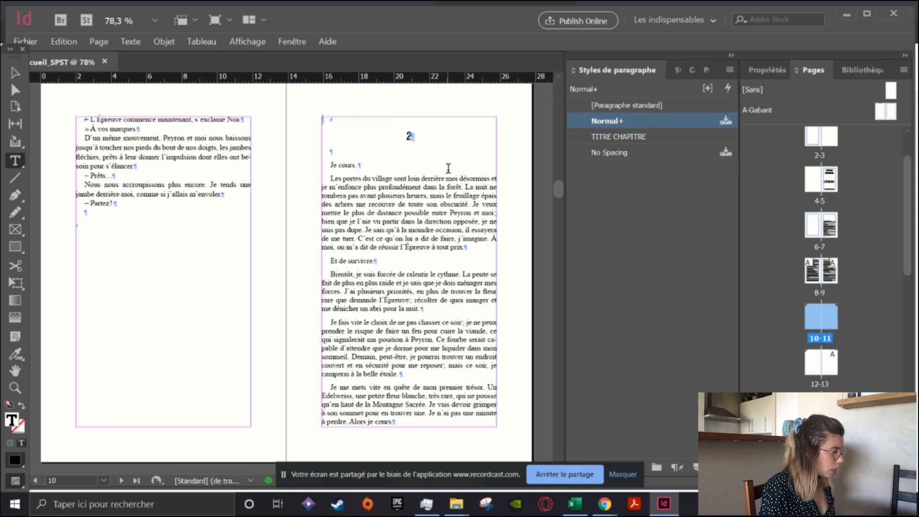
- Lower the top edge of page 11's text frame by about 4.5 cm to start chapter 2 further down
{"action": "left_click", "coordinate": [405, 135]}
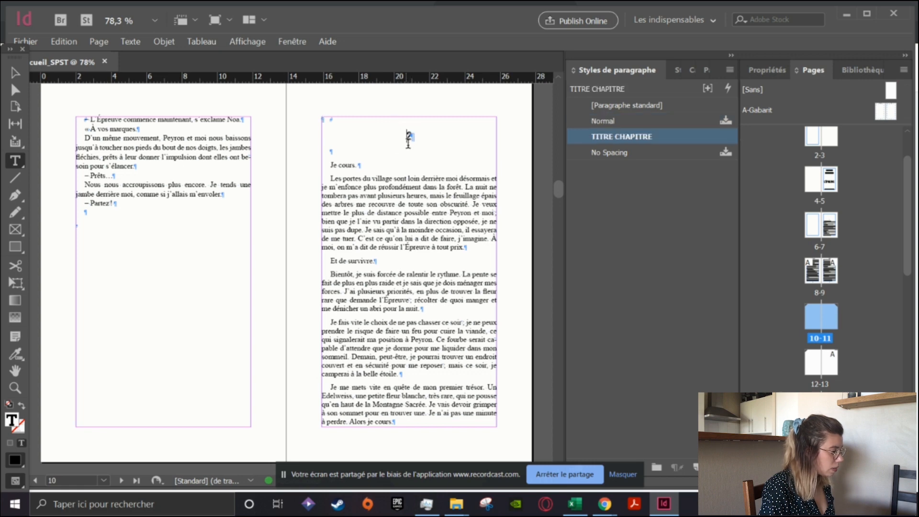
{"action": "key", "text": "Escape"}
{"action": "left_click", "coordinate": [54, 102]}
{"action": "left_click_drag", "start_coordinate": [408, 78], "coordinate": [414, 197]}
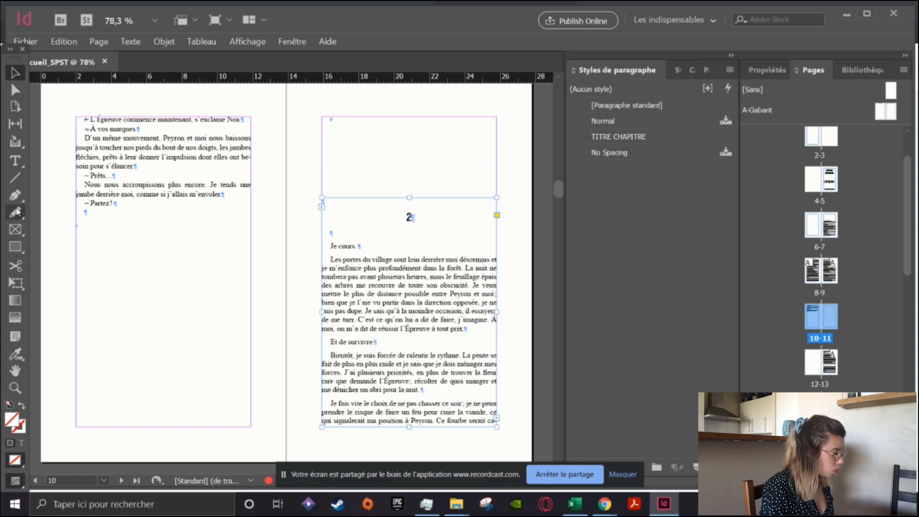
- Remove the blank lines around the chapter number 2 and apply the [Paragraphe standard] style to page 11's body text
{"action": "left_click", "coordinate": [15, 161]}
{"action": "left_click", "coordinate": [330, 246]}
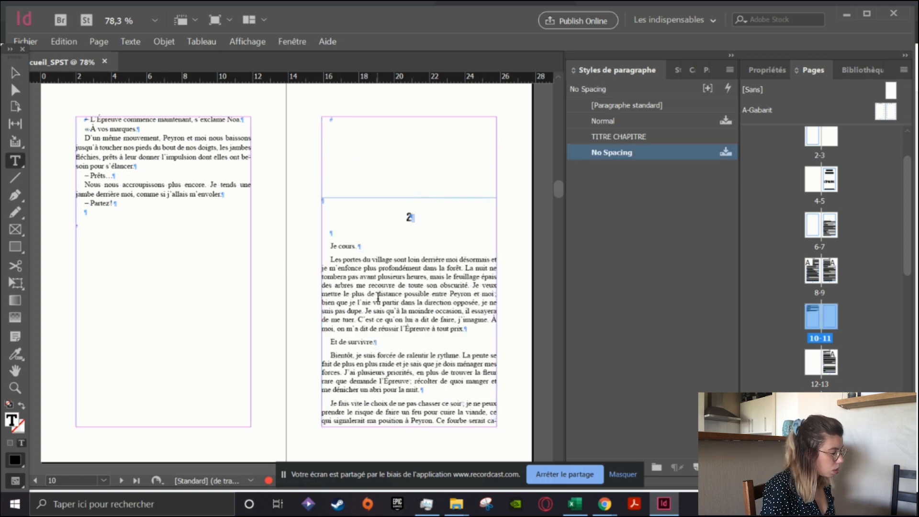
{"action": "key", "text": "BackSpace"}
{"action": "left_click_drag", "start_coordinate": [325, 234], "coordinate": [498, 425]}
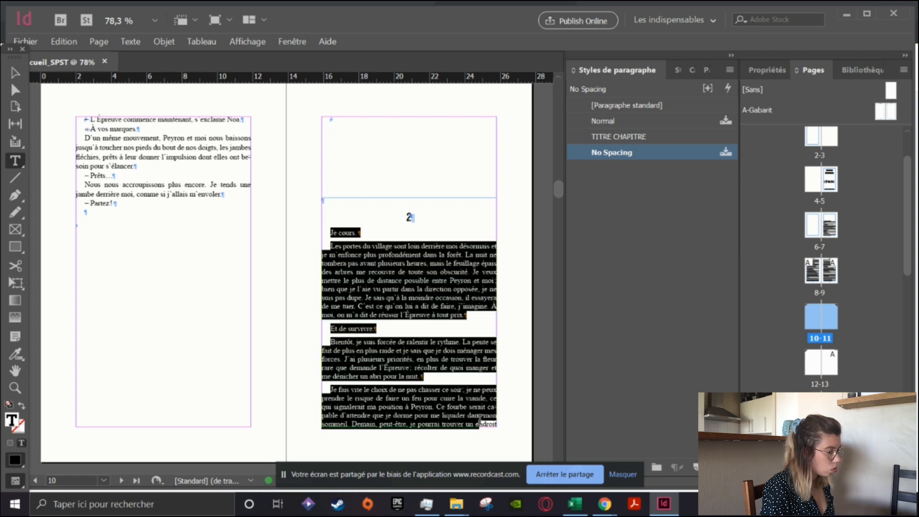
{"action": "left_click", "coordinate": [635, 107]}
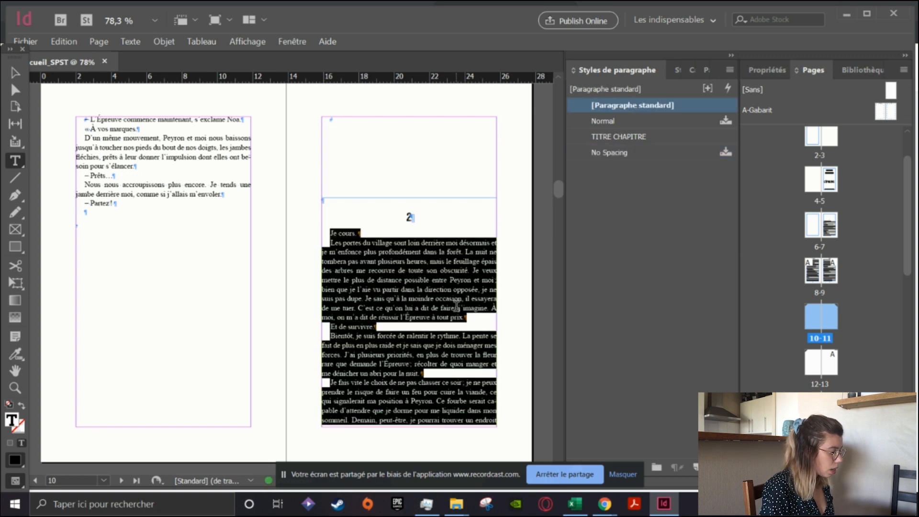
{"action": "left_click", "coordinate": [411, 218]}
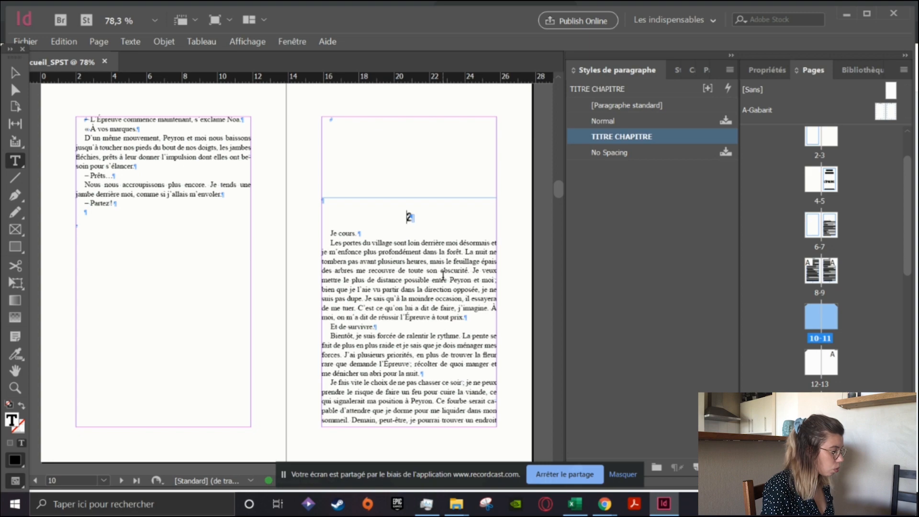
{"action": "key", "text": "BackSpace"}
- Apply the [Paragraphe standard] style to the chapter 2 text on pages 12 and 13
{"action": "scroll", "coordinate": [443, 276], "scroll_direction": "down", "scroll_amount": 10}
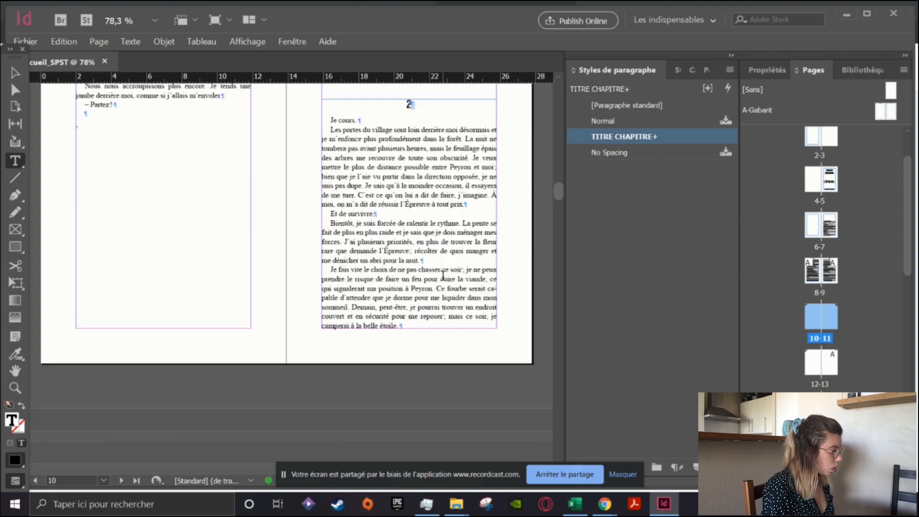
{"action": "left_click", "coordinate": [78, 157]}
{"action": "key", "text": "ctrl+a"}
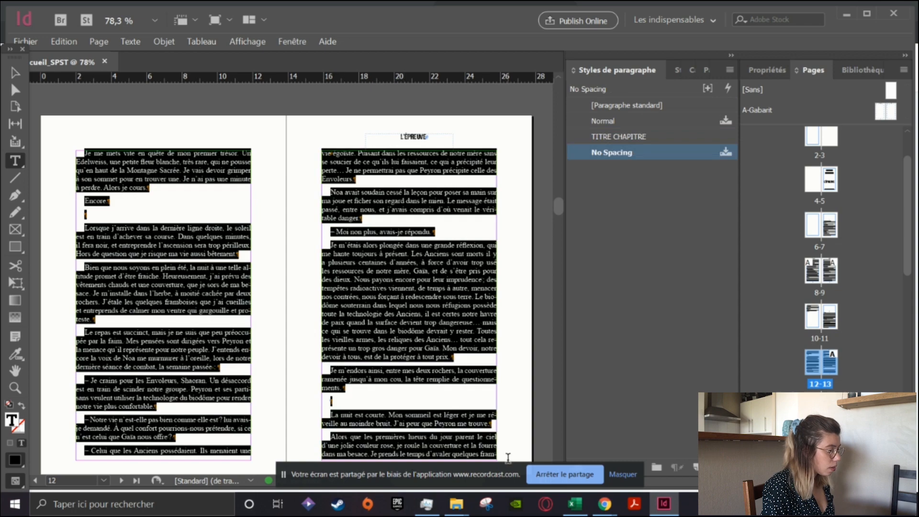
{"action": "left_click", "coordinate": [629, 105]}
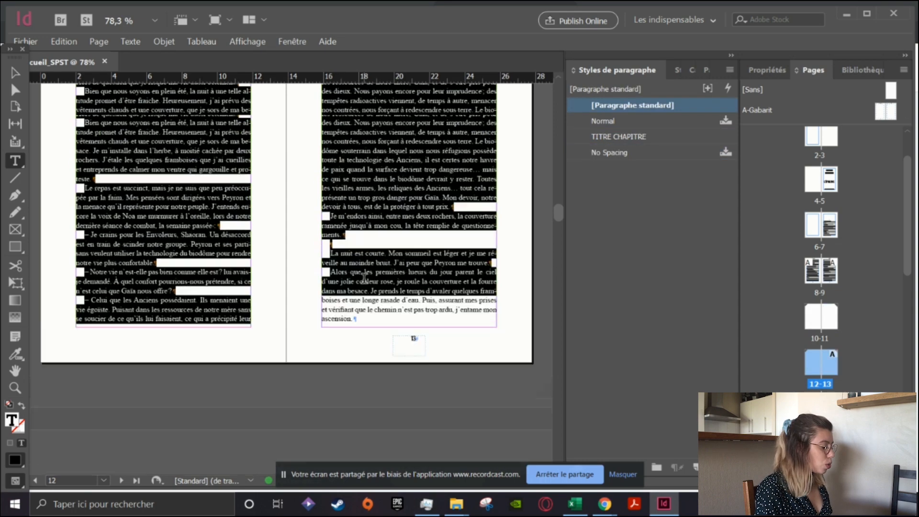
- Delete the surplus page facing page 38 at the end of the story, including the objects it contains
{"action": "scroll", "coordinate": [363, 278], "scroll_direction": "down", "scroll_amount": 7}
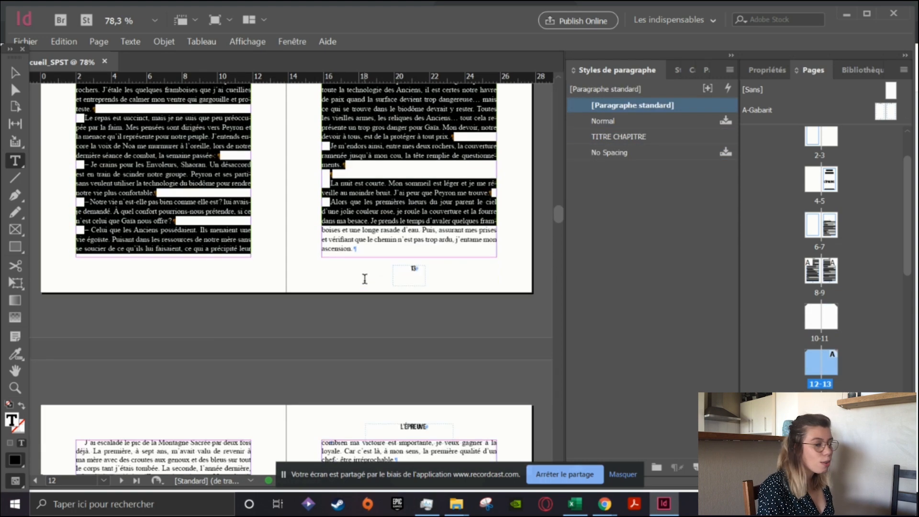
{"action": "scroll", "coordinate": [364, 277], "scroll_direction": "up", "scroll_amount": 4}
{"action": "scroll", "coordinate": [365, 279], "scroll_direction": "down", "scroll_amount": 3}
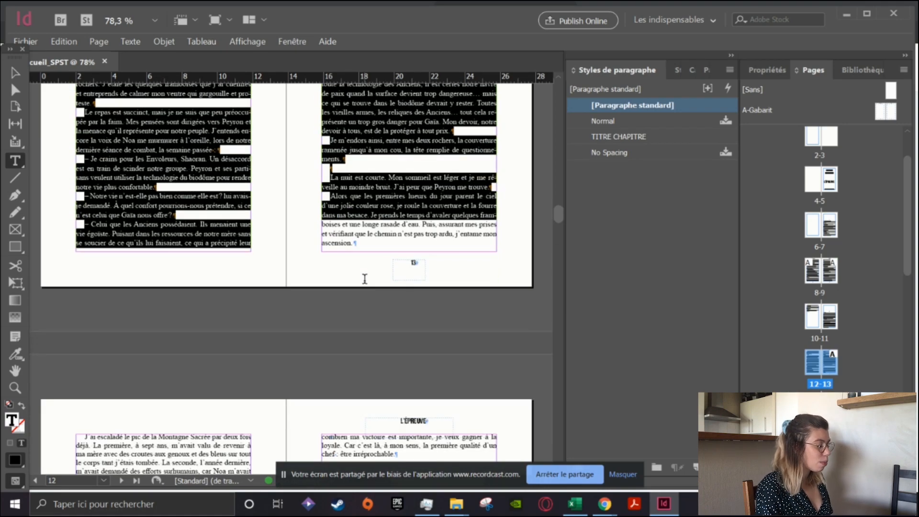
{"action": "scroll", "coordinate": [365, 278], "scroll_direction": "down", "scroll_amount": 7}
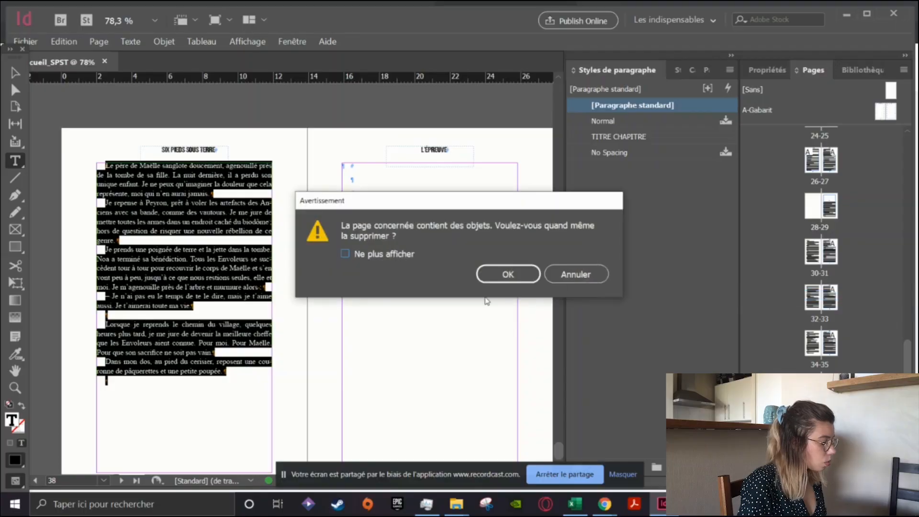
{"action": "left_click", "coordinate": [508, 274]}
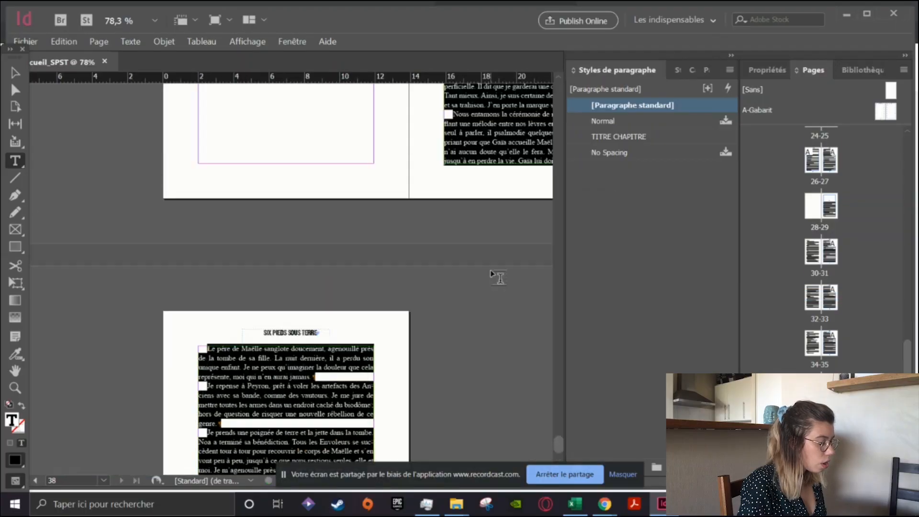
- Return to the start of the document and review the front pages up to the title page on spread 4-5
{"action": "left_click_drag", "start_coordinate": [562, 439], "coordinate": [551, 92]}
{"action": "scroll", "coordinate": [251, 265], "scroll_direction": "down", "scroll_amount": 6}
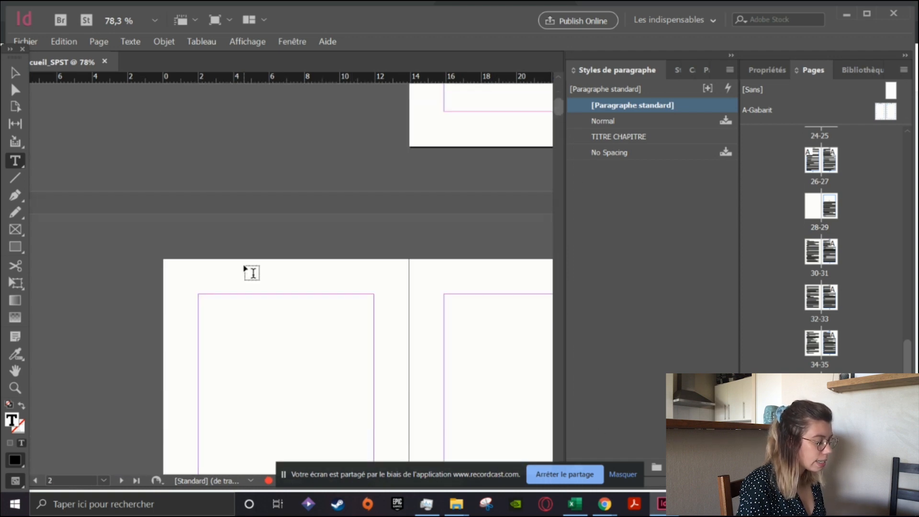
{"action": "scroll", "coordinate": [429, 341], "scroll_direction": "down", "scroll_amount": 5}
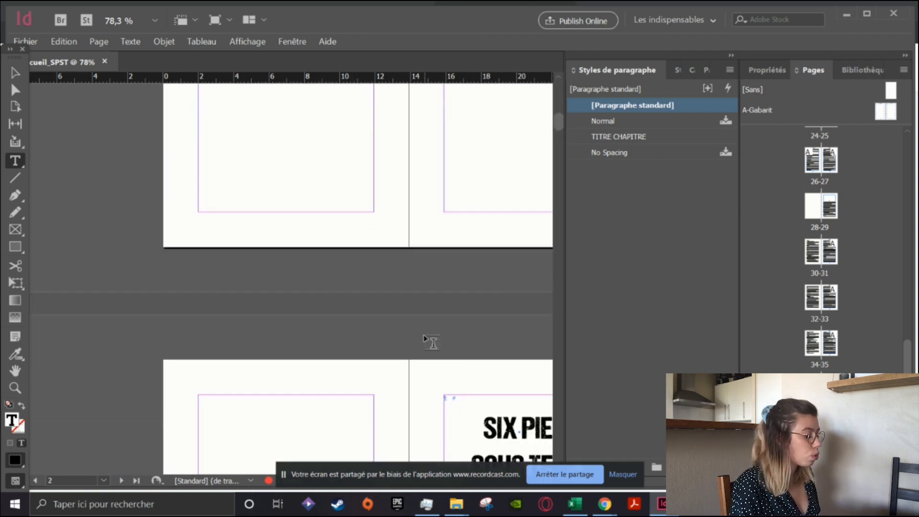
{"action": "scroll", "coordinate": [525, 402], "scroll_direction": "down", "scroll_amount": 3}
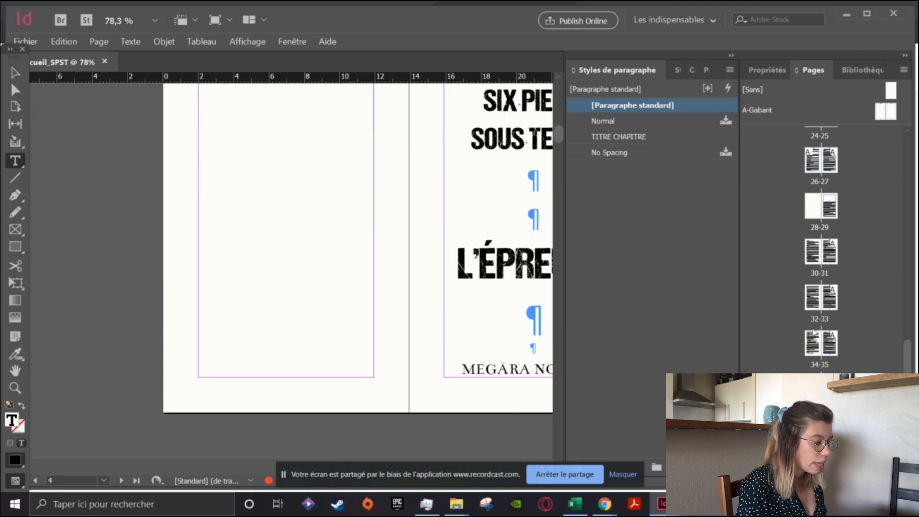
- Export the document as recueil_SPST.pdf in the Adobe PDF (impression) format, choosing the destination folder
{"action": "scroll", "coordinate": [822, 240], "scroll_direction": "up", "scroll_amount": 10}
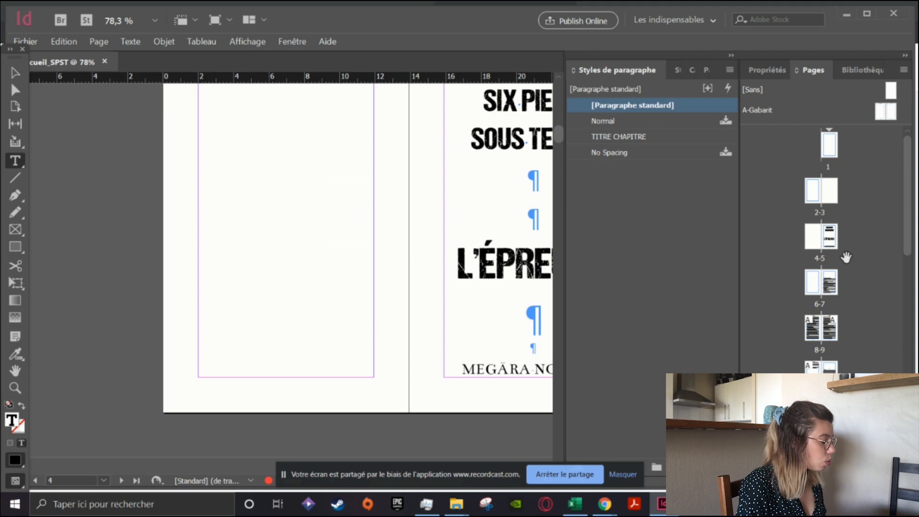
{"action": "double_click", "coordinate": [834, 237]}
{"action": "scroll", "coordinate": [345, 353], "scroll_direction": "up", "scroll_amount": 3}
{"action": "scroll", "coordinate": [345, 353], "scroll_direction": "down", "scroll_amount": 2}
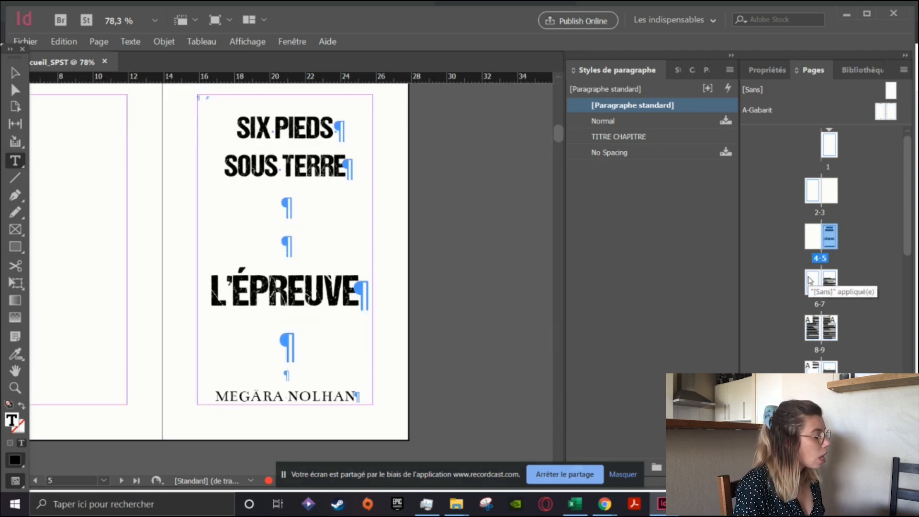
{"action": "left_click", "coordinate": [38, 41]}
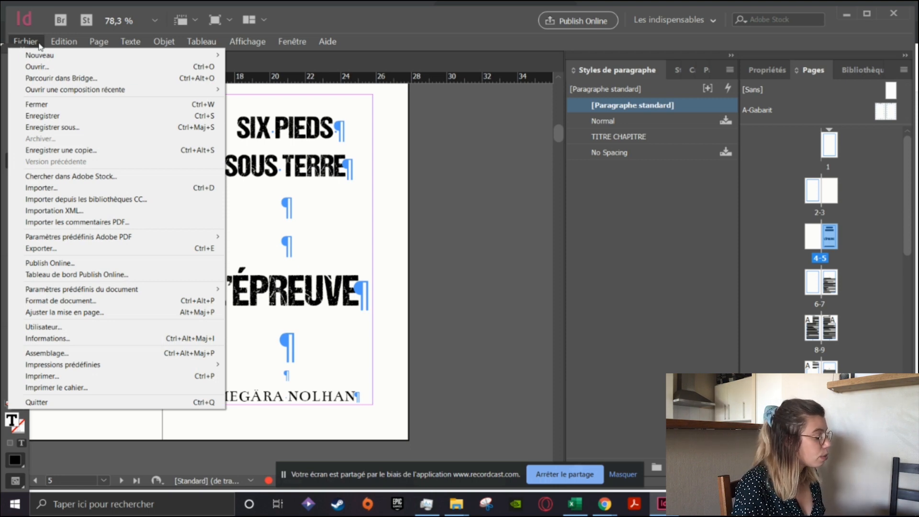
{"action": "left_click", "coordinate": [83, 254]}
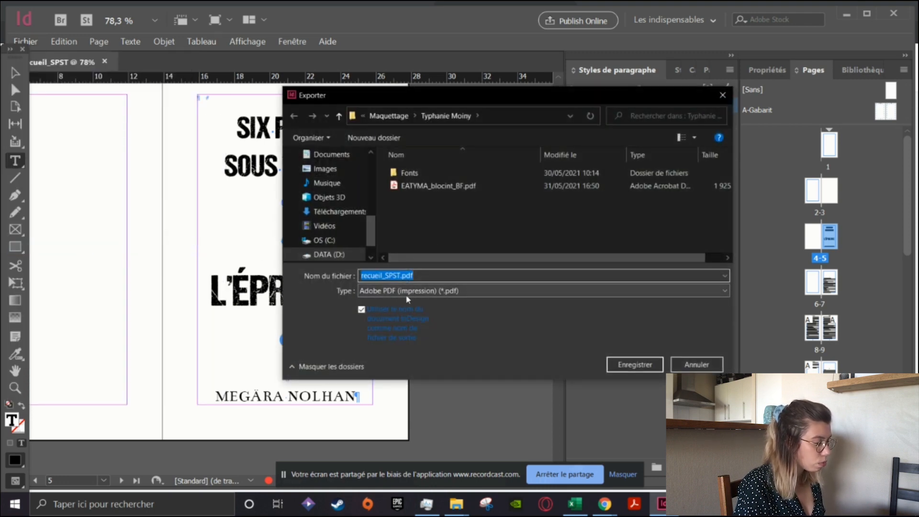
{"action": "left_click", "coordinate": [456, 292]}
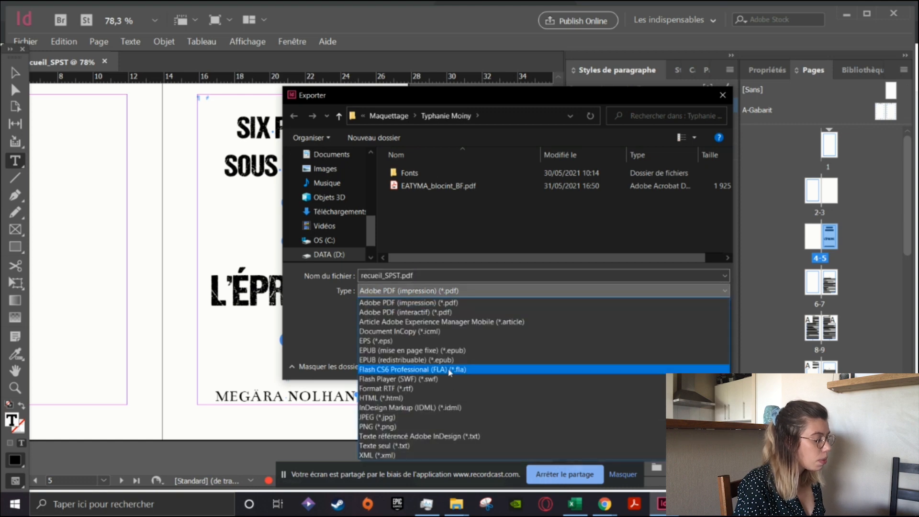
{"action": "left_click", "coordinate": [447, 303]}
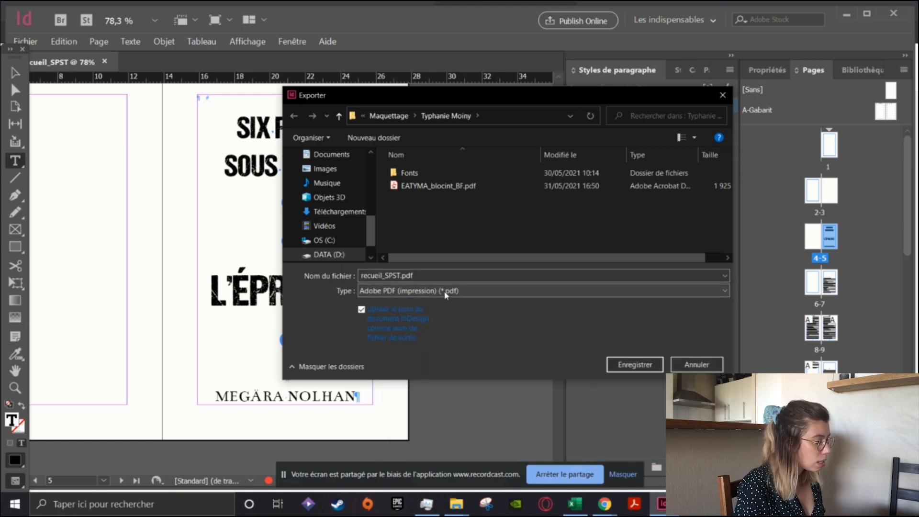
{"action": "left_click", "coordinate": [363, 117]}
{"action": "left_click", "coordinate": [379, 144]}
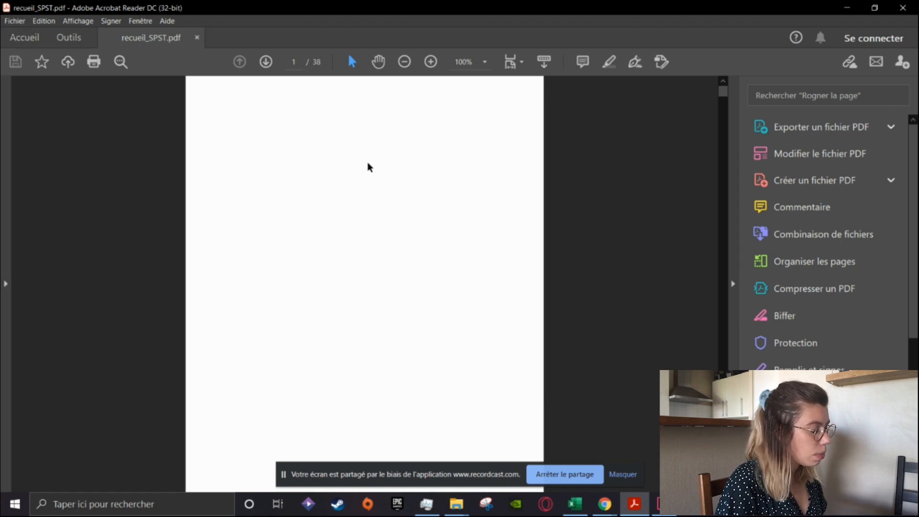
- Review the exported recueil_SPST.pdf in Acrobat Reader, from the blank front pages through the title page and chapter 1 opening to page 8
{"action": "scroll", "coordinate": [369, 166], "scroll_direction": "down", "scroll_amount": 10}
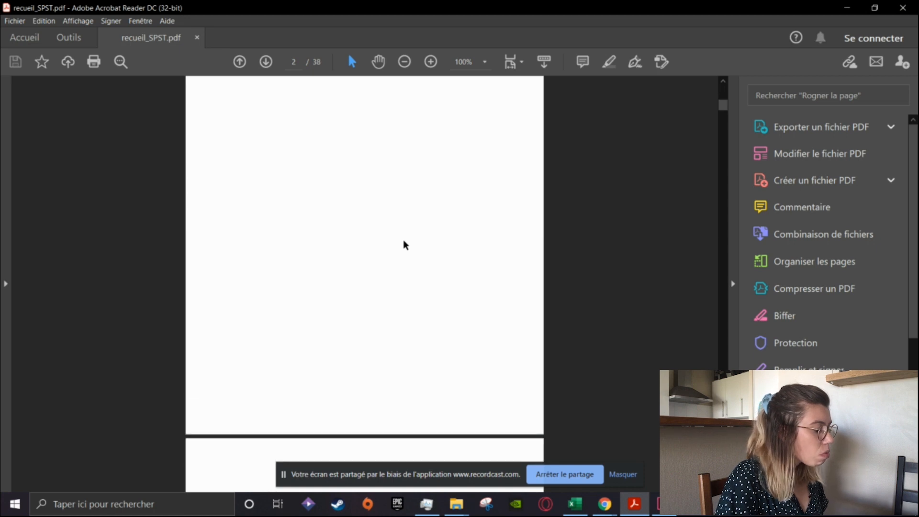
{"action": "scroll", "coordinate": [404, 245], "scroll_direction": "down", "scroll_amount": 10}
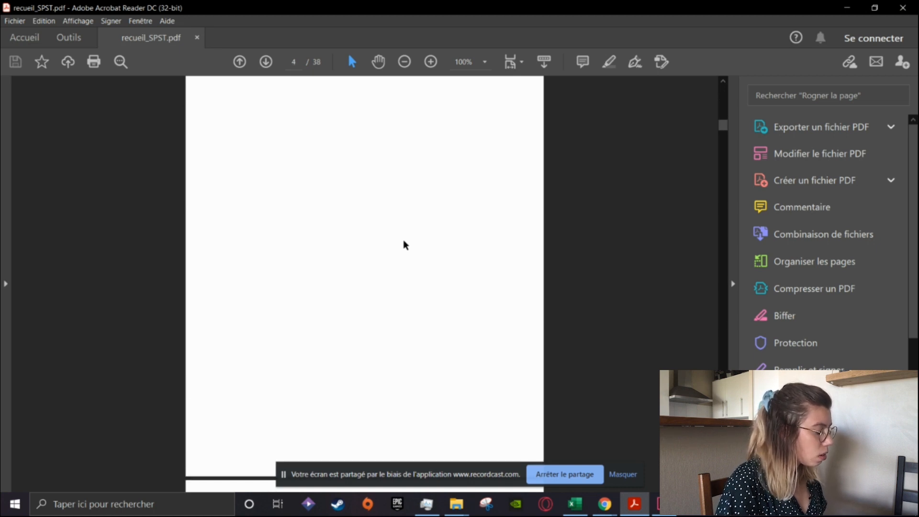
{"action": "scroll", "coordinate": [405, 249], "scroll_direction": "down", "scroll_amount": 8}
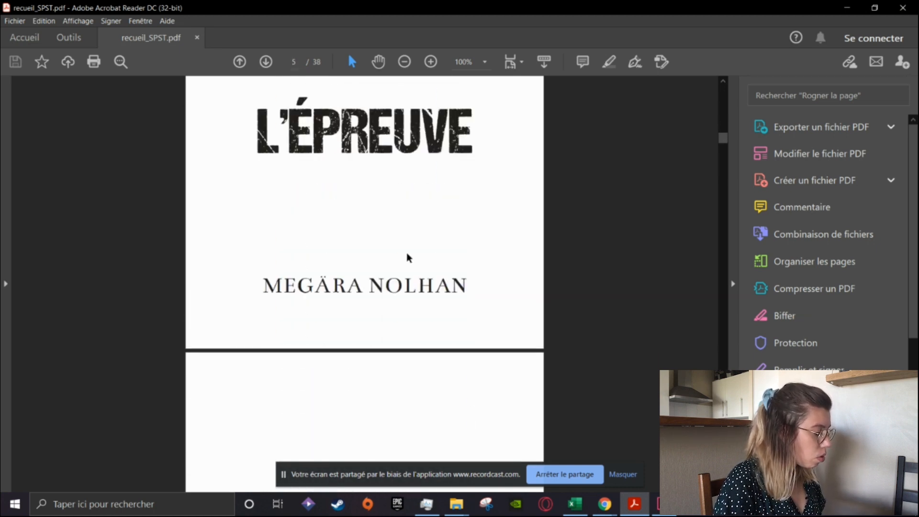
{"action": "scroll", "coordinate": [409, 257], "scroll_direction": "down", "scroll_amount": 10}
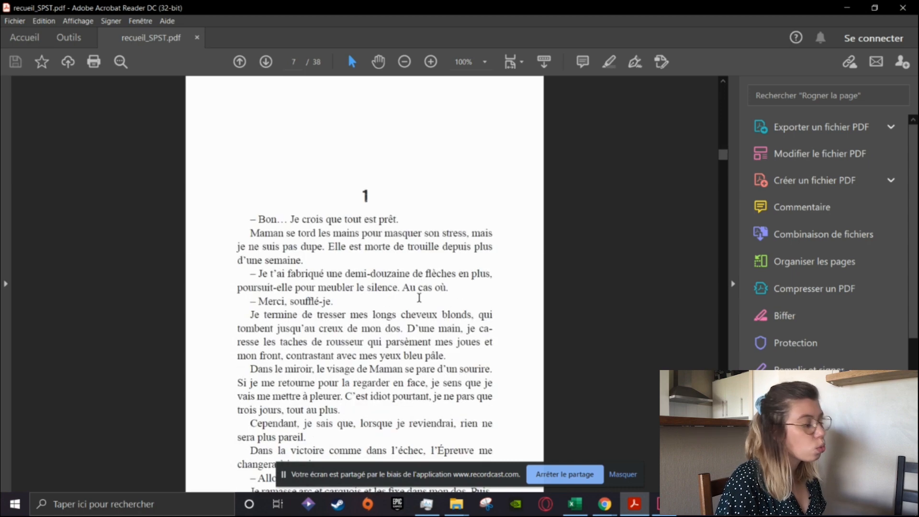
{"action": "scroll", "coordinate": [364, 273], "scroll_direction": "down", "scroll_amount": 6}
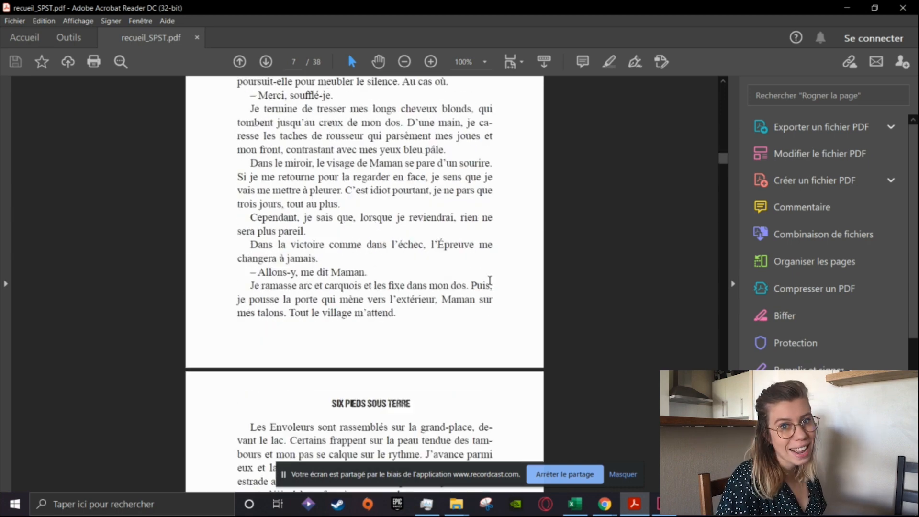
{"action": "scroll", "coordinate": [378, 237], "scroll_direction": "down", "scroll_amount": 3}
{"action": "scroll", "coordinate": [247, 295], "scroll_direction": "down", "scroll_amount": 3}
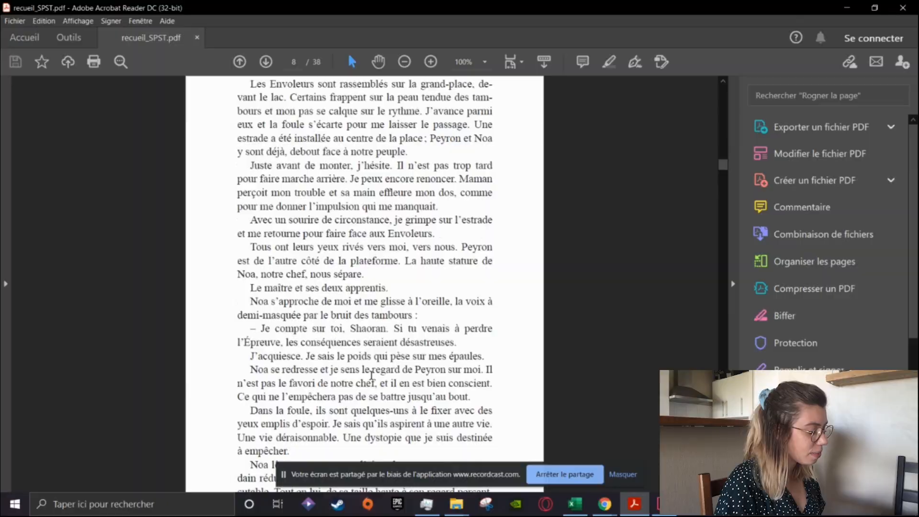